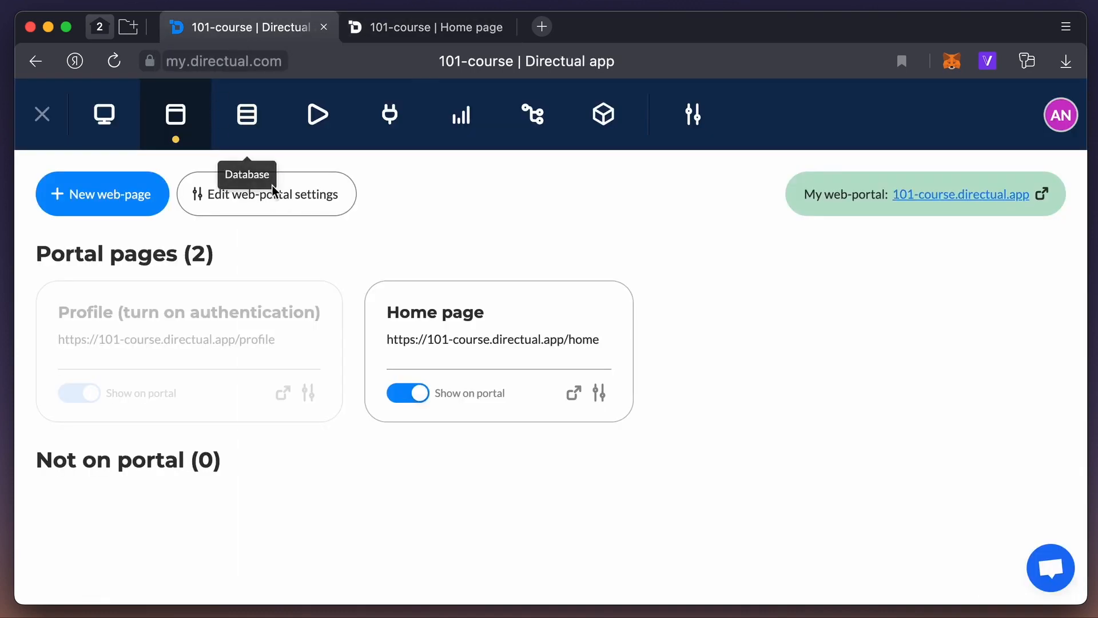
# Step: Set the web-portal's site locale to Español and save the portal settings
pyautogui.click(294, 196)
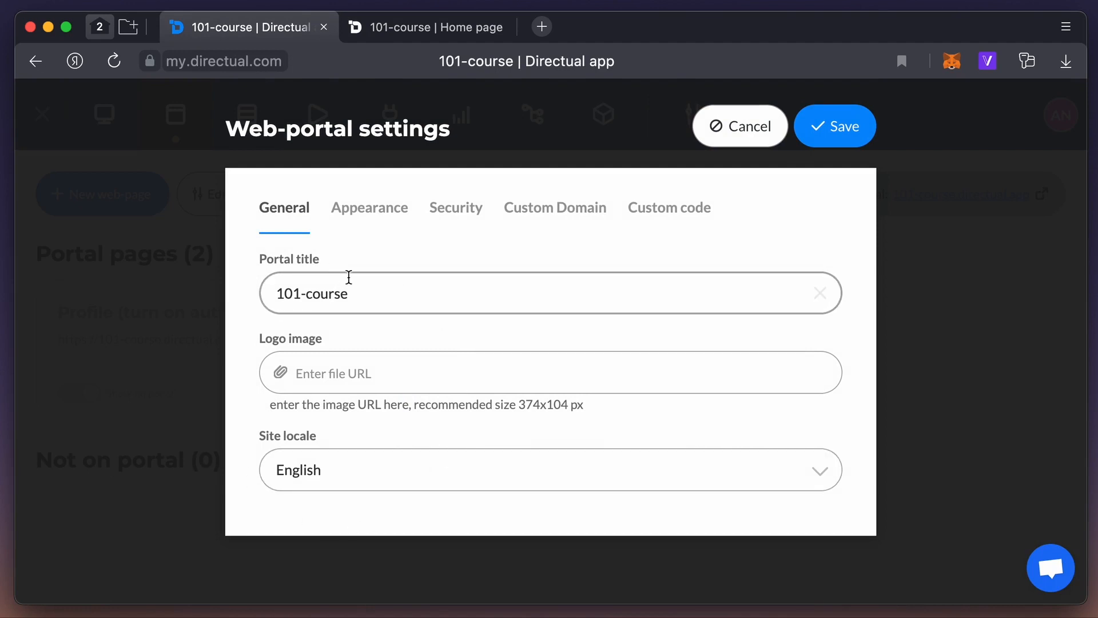
pyautogui.click(350, 465)
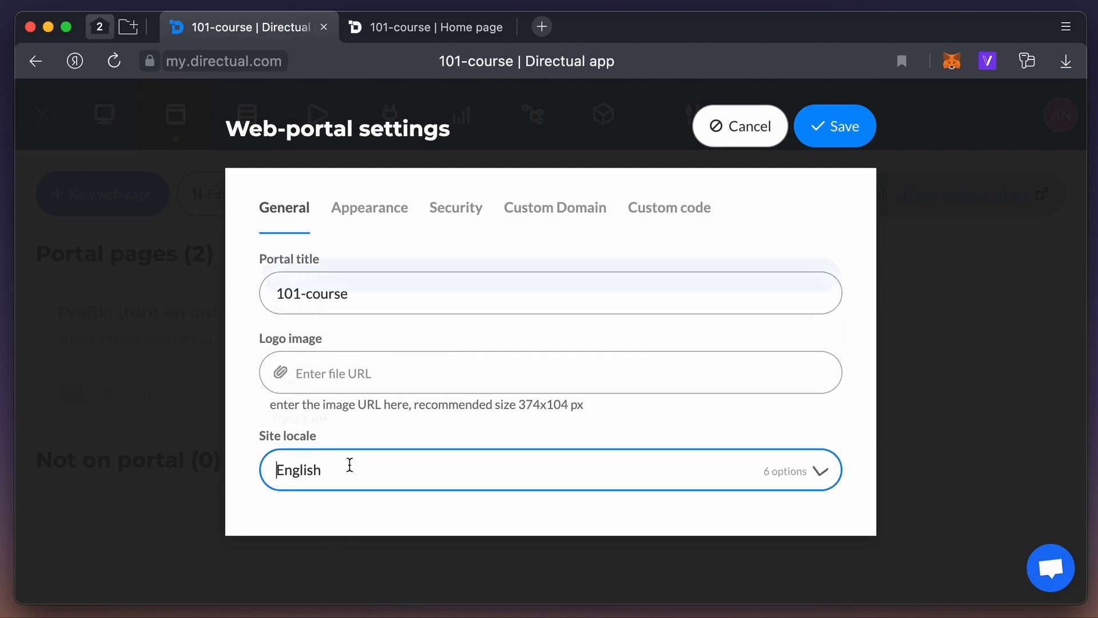
pyautogui.click(343, 363)
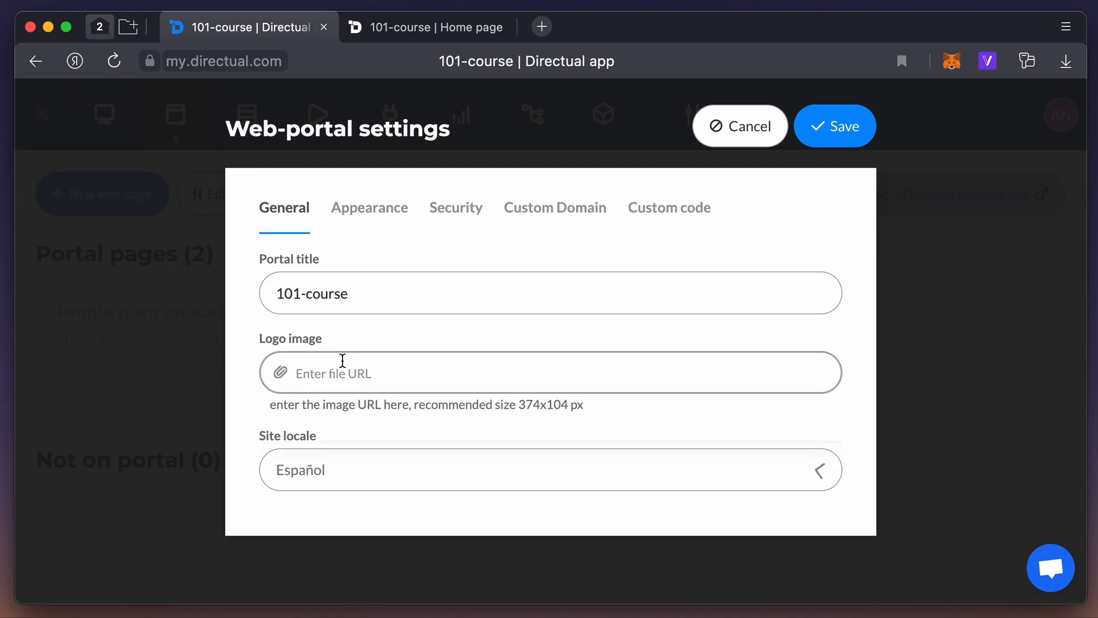
pyautogui.click(832, 130)
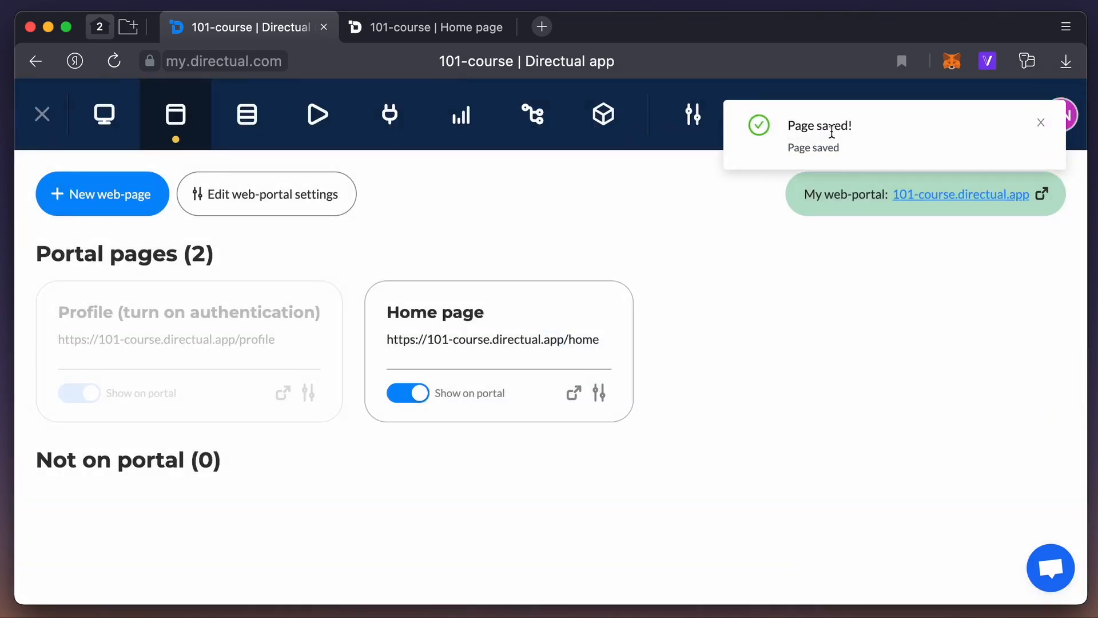
# Step: Reload the published Home page to check its language and review the general web-portal settings
pyautogui.click(430, 29)
pyautogui.press('super+r')
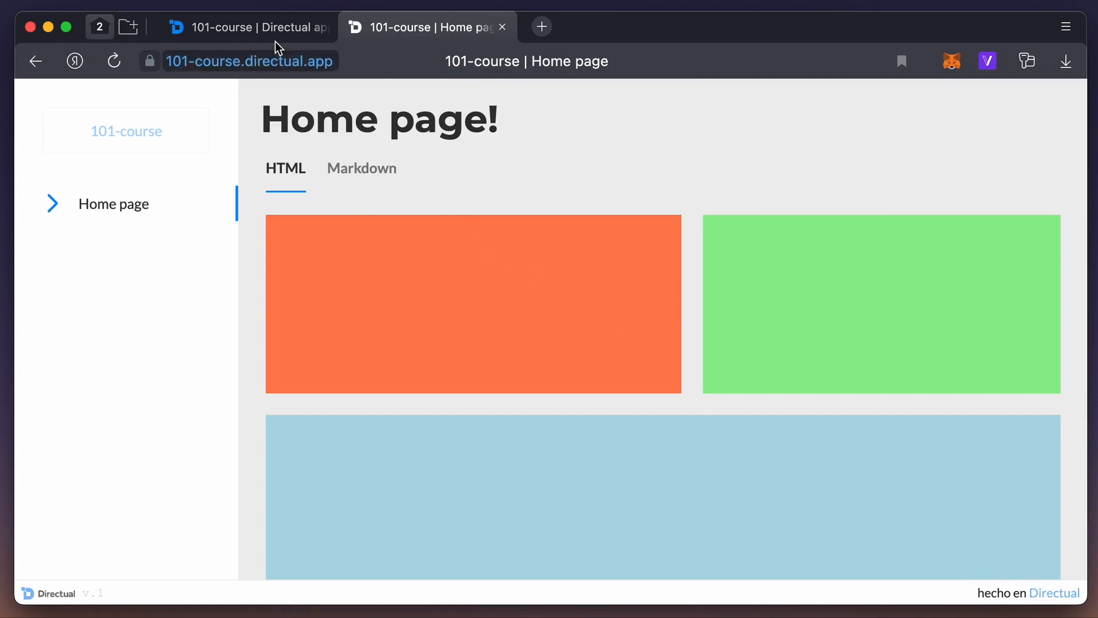
pyautogui.click(248, 28)
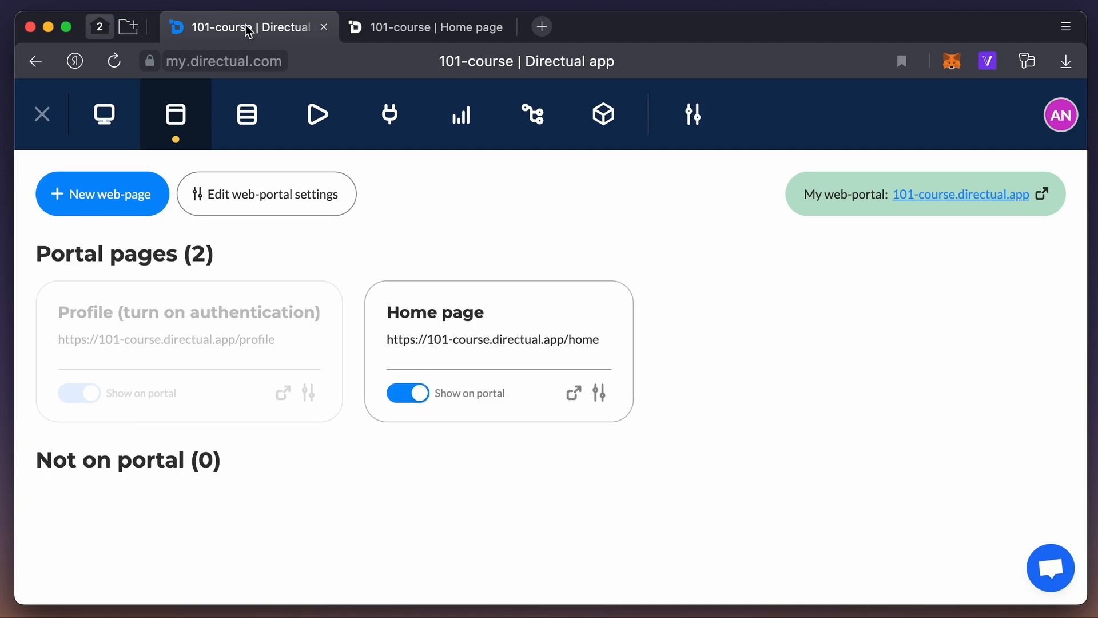
pyautogui.click(283, 209)
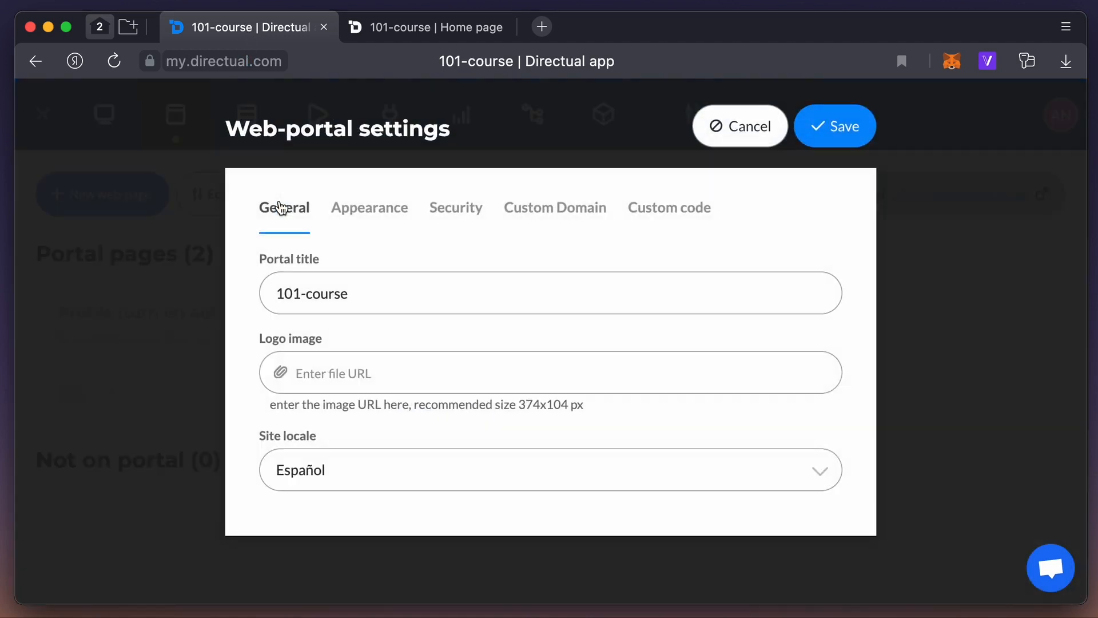
pyautogui.press('Escape')
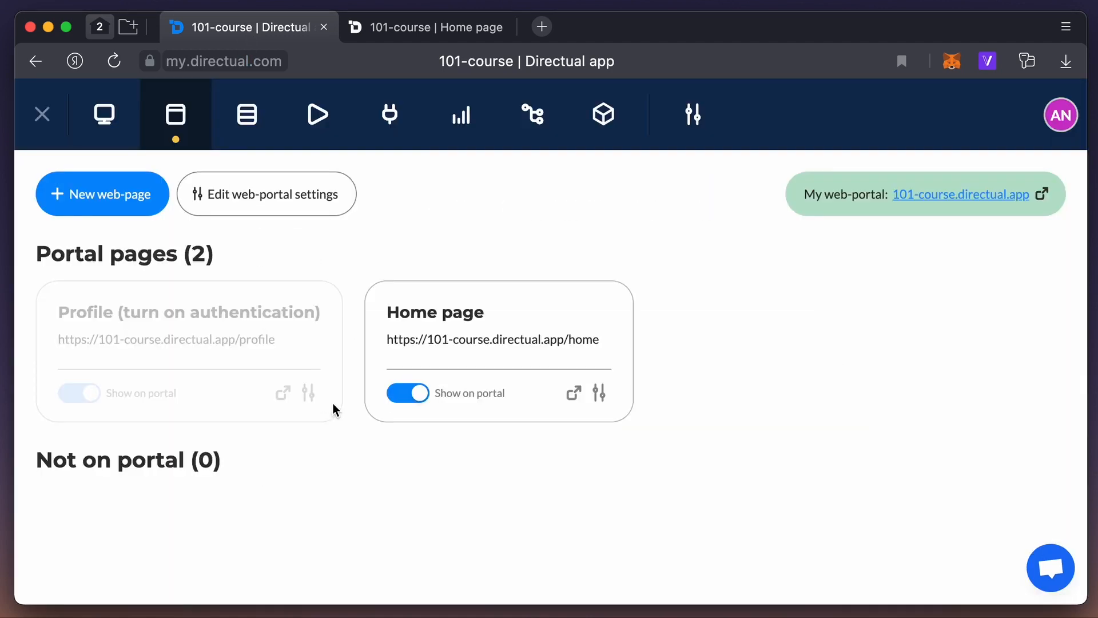
# Step: Upload logo.png to the Files structure in the database and refresh the file table
pyautogui.click(245, 117)
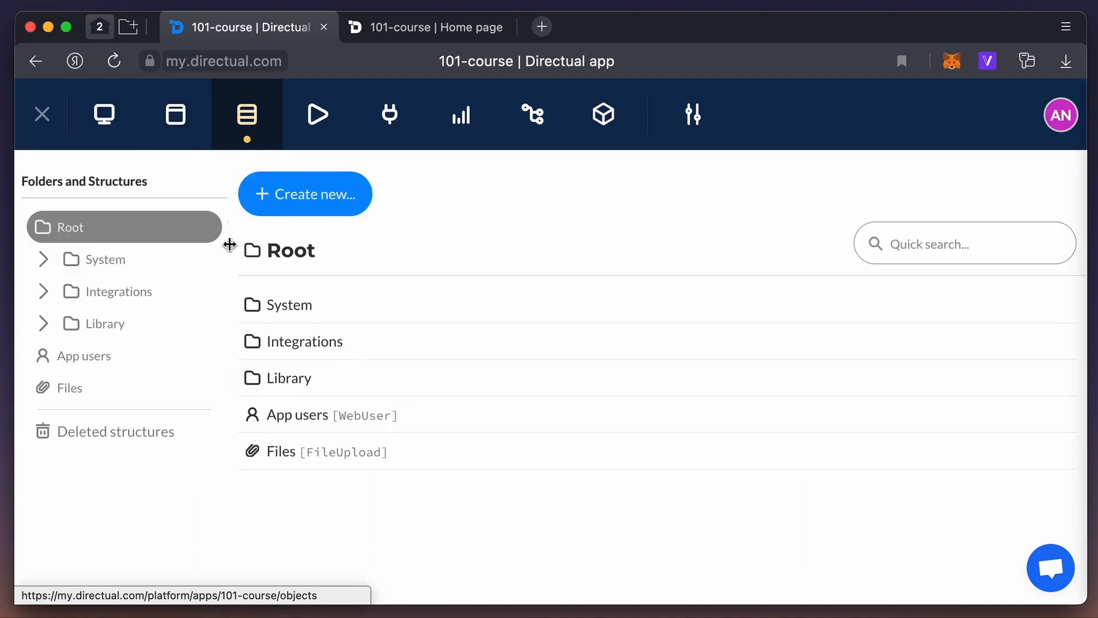
pyautogui.click(134, 386)
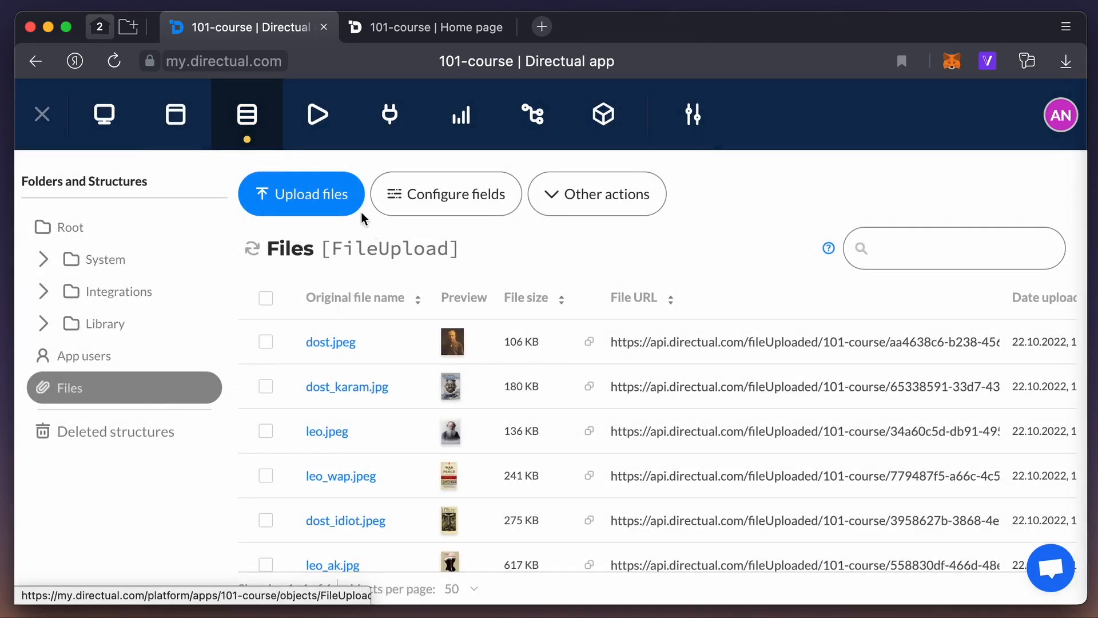
pyautogui.click(338, 196)
pyautogui.moveTo(898, 281); pyautogui.dragTo(486, 303)
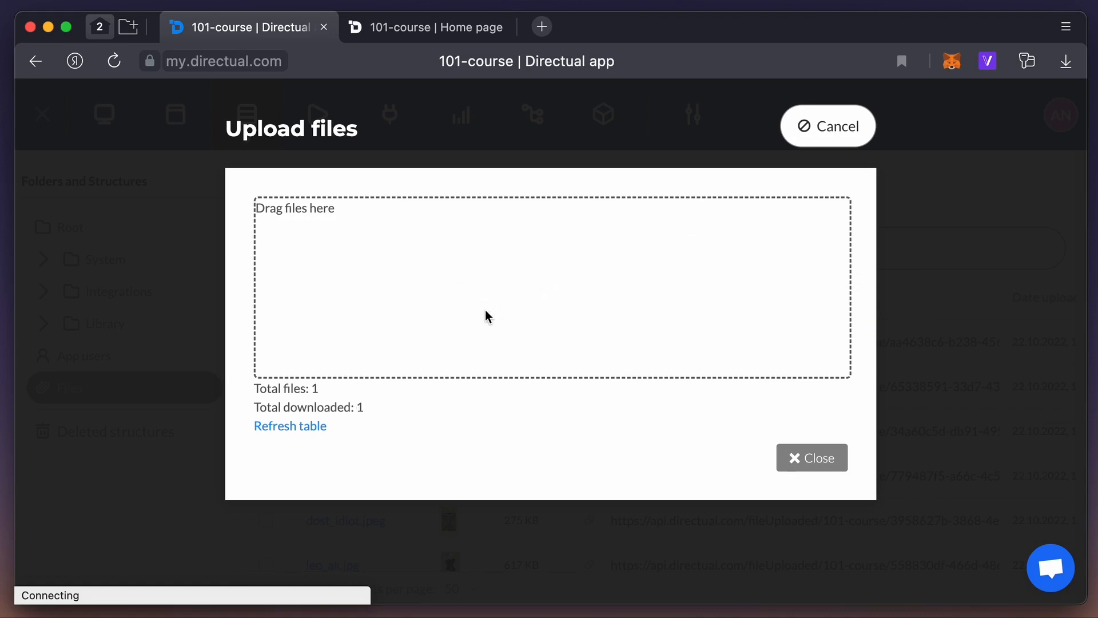
pyautogui.click(803, 463)
pyautogui.click(254, 256)
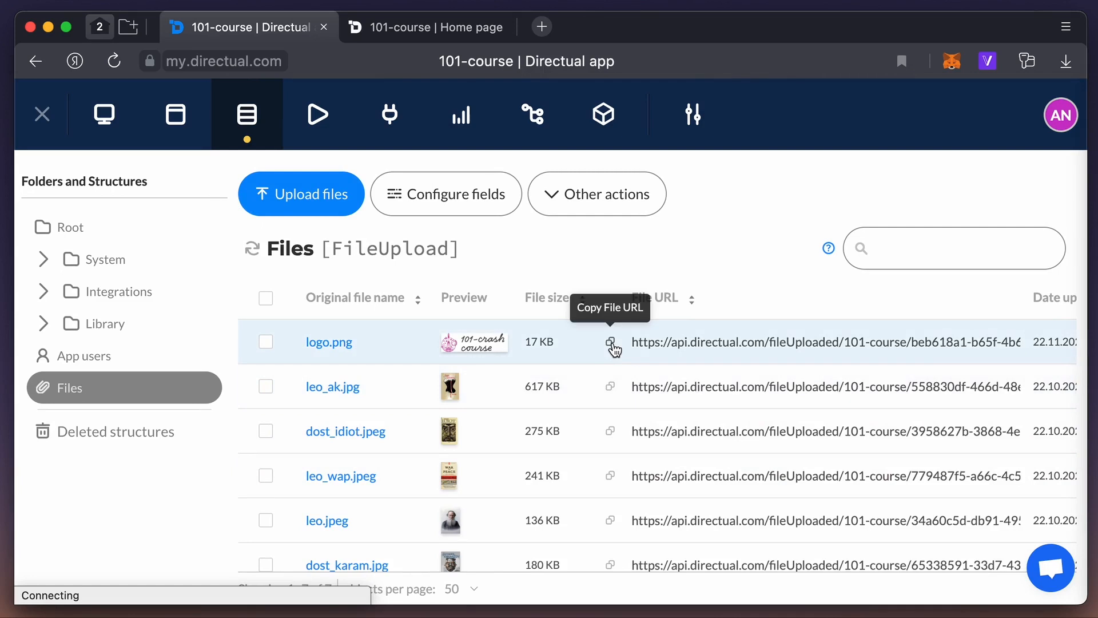
# Step: Copy the file URL of logo.png, use it as the web-portal's logo image, and save the settings
pyautogui.click(611, 343)
pyautogui.click(175, 114)
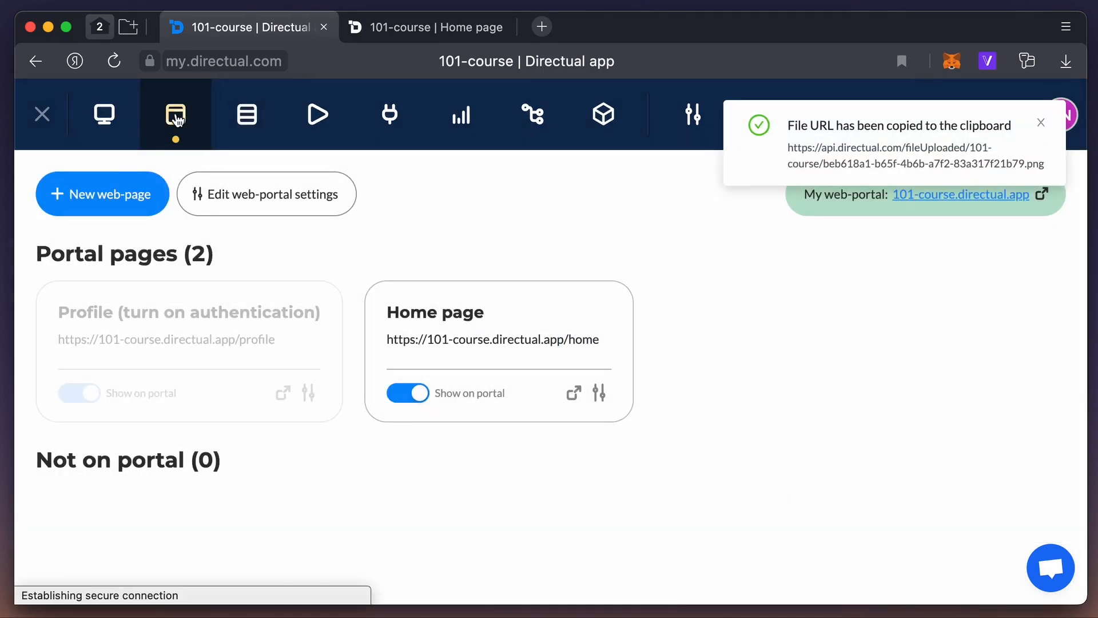
pyautogui.click(237, 195)
pyautogui.click(328, 366)
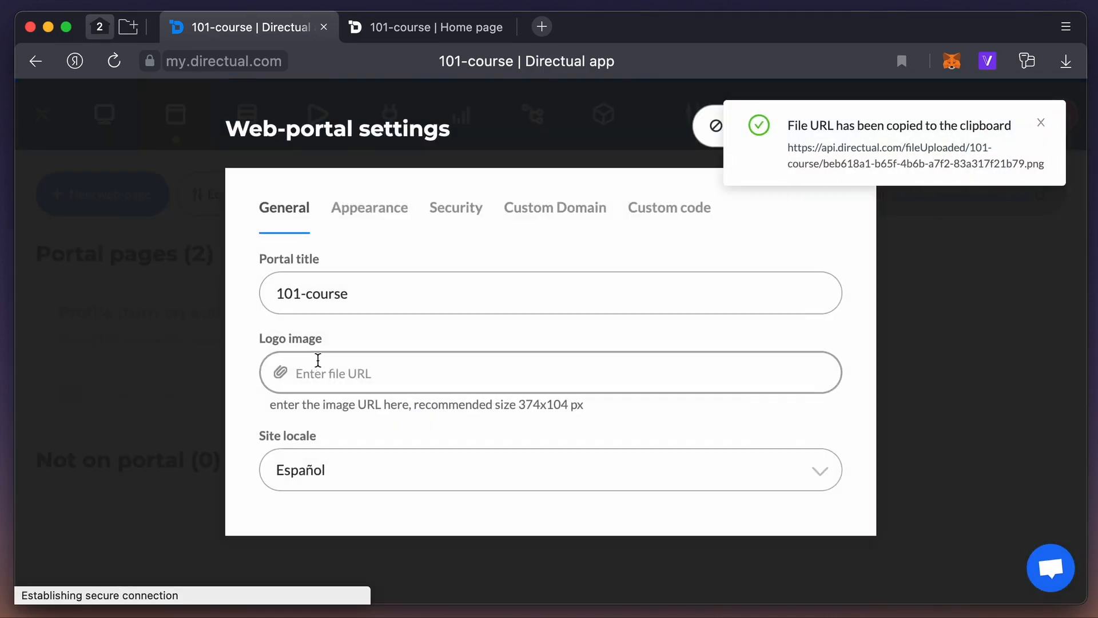
pyautogui.press('super+v')
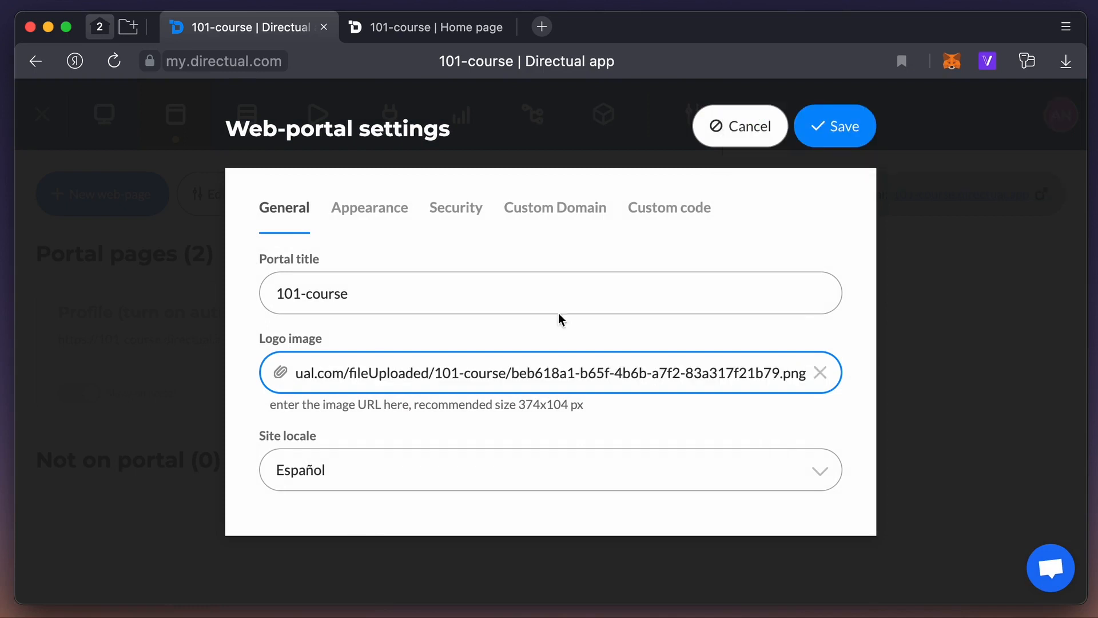
pyautogui.click(822, 132)
# Step: Reload the published Home page to check the portal logo and return to the portal page list
pyautogui.click(405, 30)
pyautogui.press('super+r')
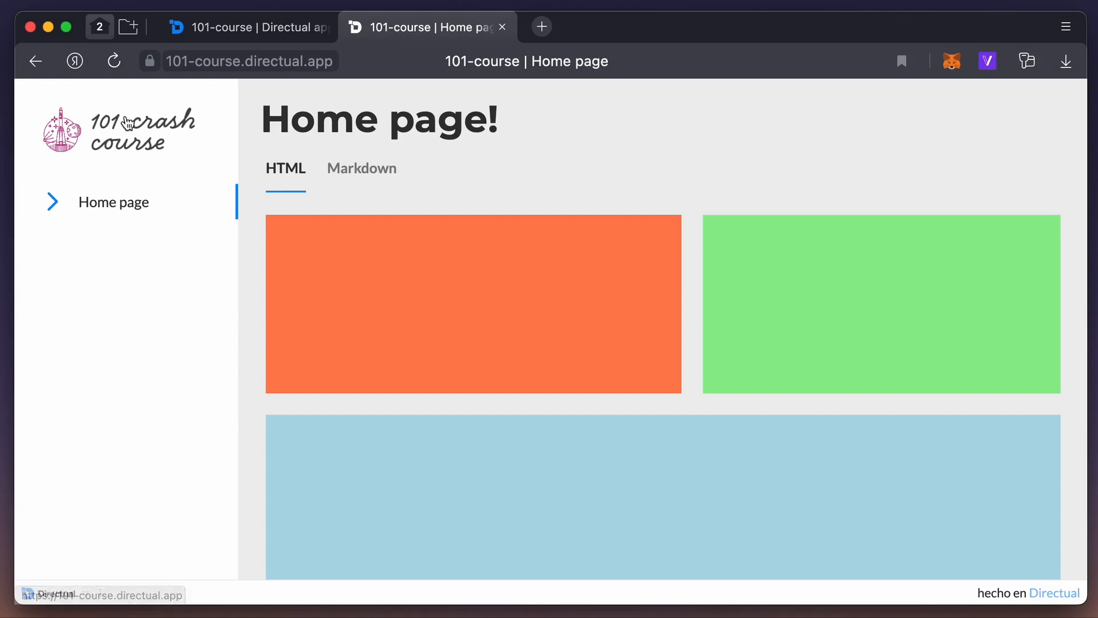
pyautogui.click(246, 28)
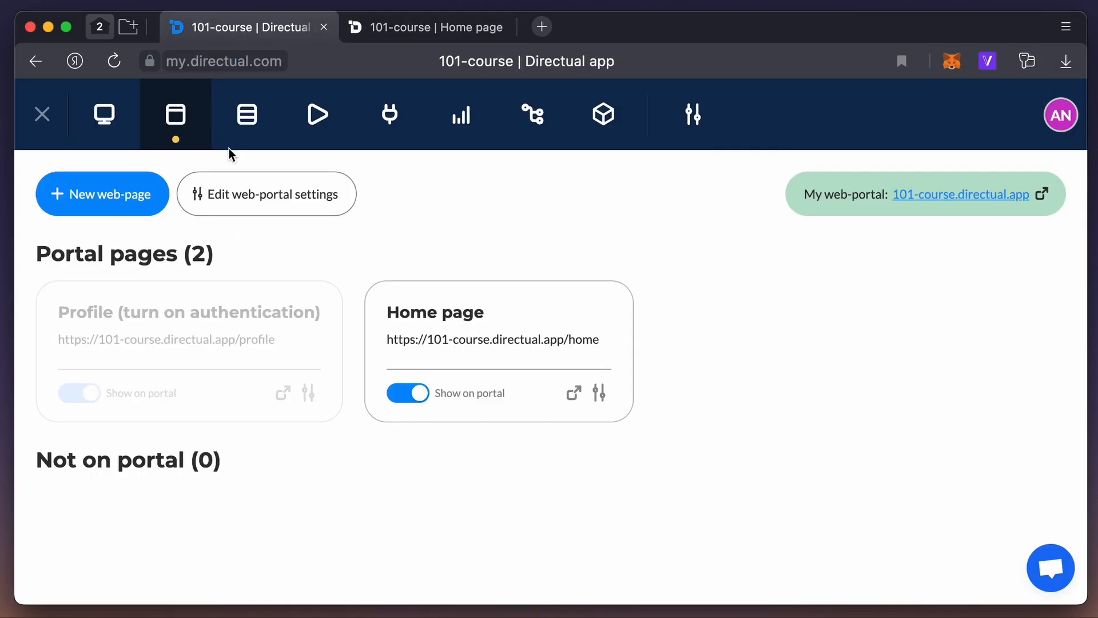
# Step: Start a new web page titled "My second page" with the page route "second"
pyautogui.click(119, 195)
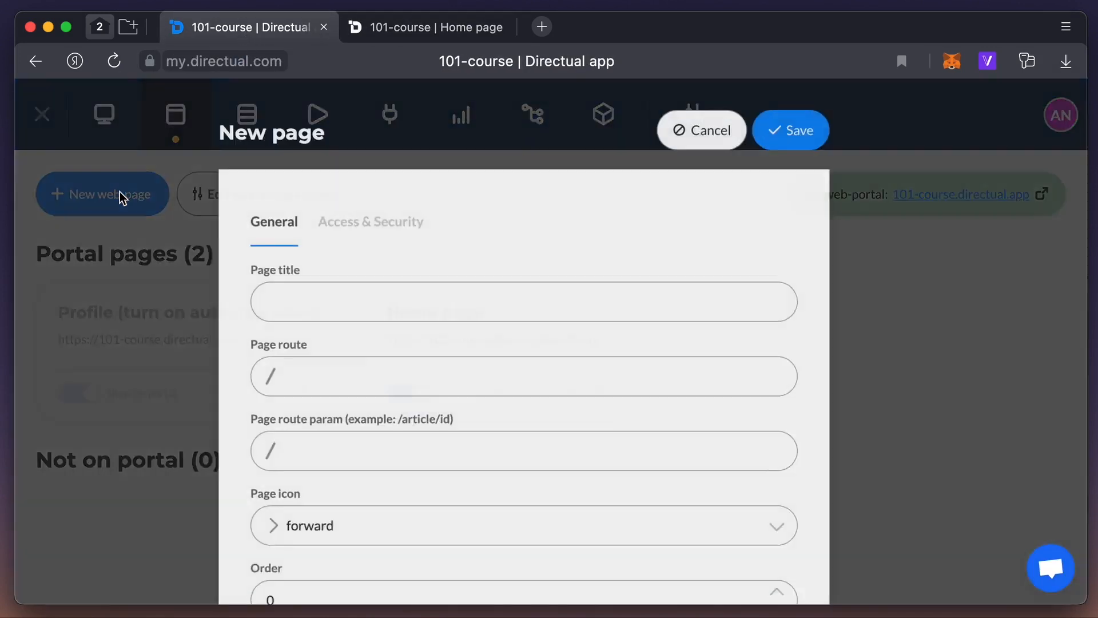
pyautogui.click(334, 316)
pyautogui.write('My second page')
pyautogui.click(343, 391)
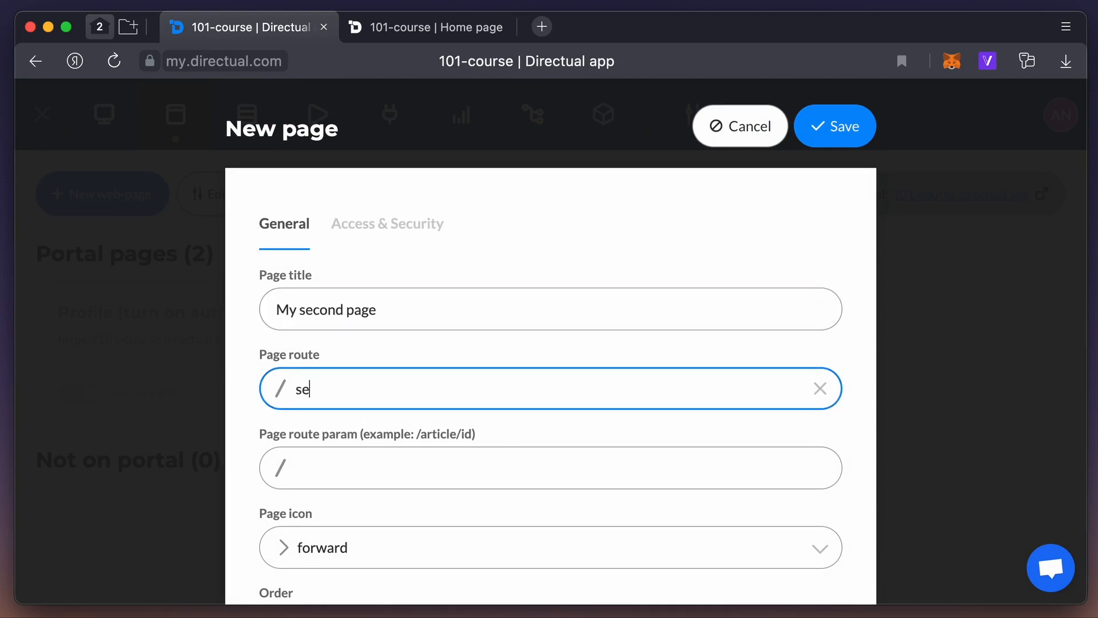
pyautogui.scroll(-5, 355, 373)
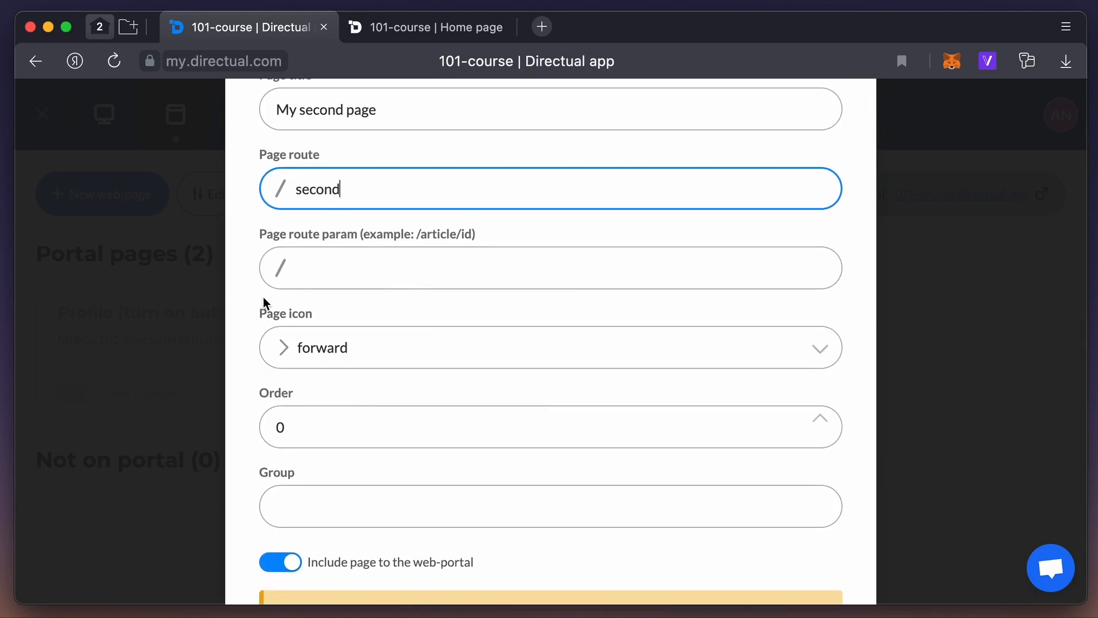
# Step: Choose the babai icon for the second page and assign it to the group "My group"
pyautogui.click(380, 345)
pyautogui.click(365, 391)
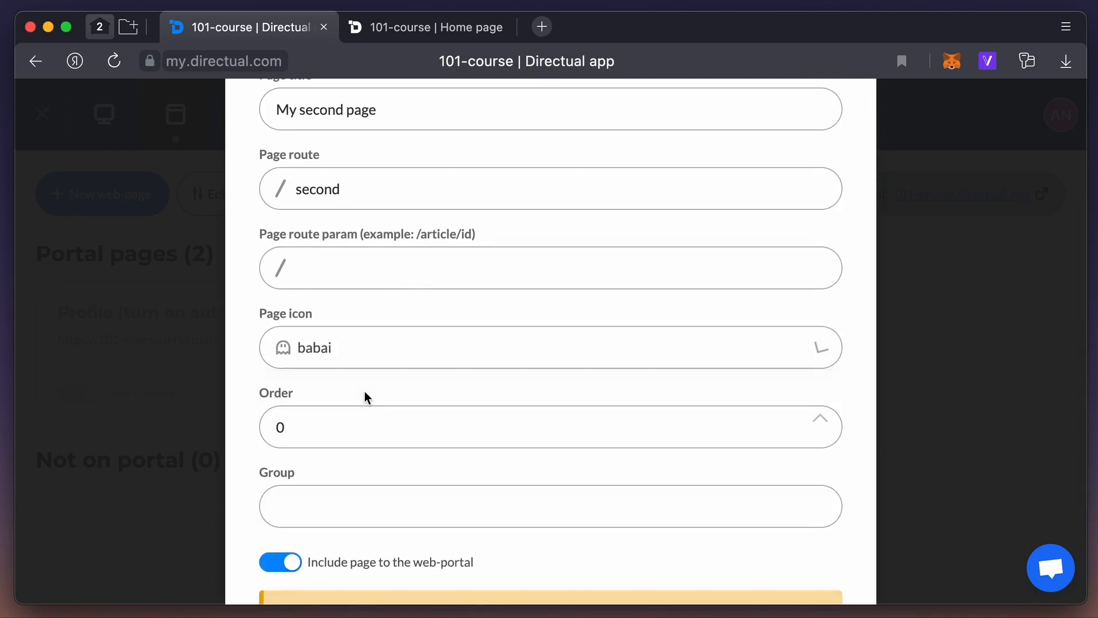
pyautogui.scroll(-4, 365, 391)
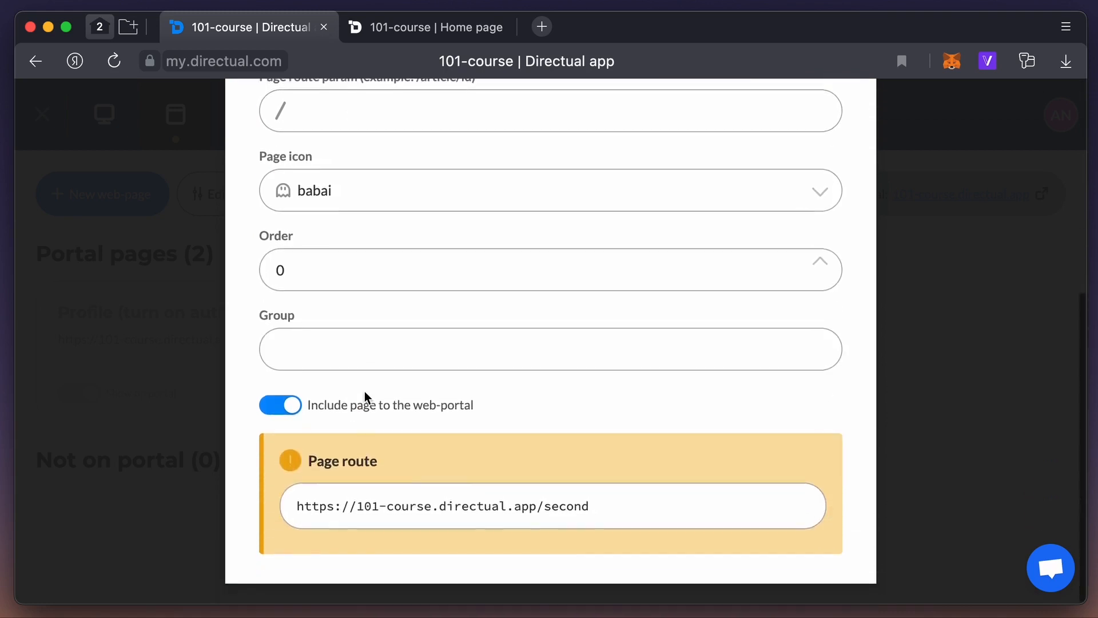
pyautogui.click(325, 354)
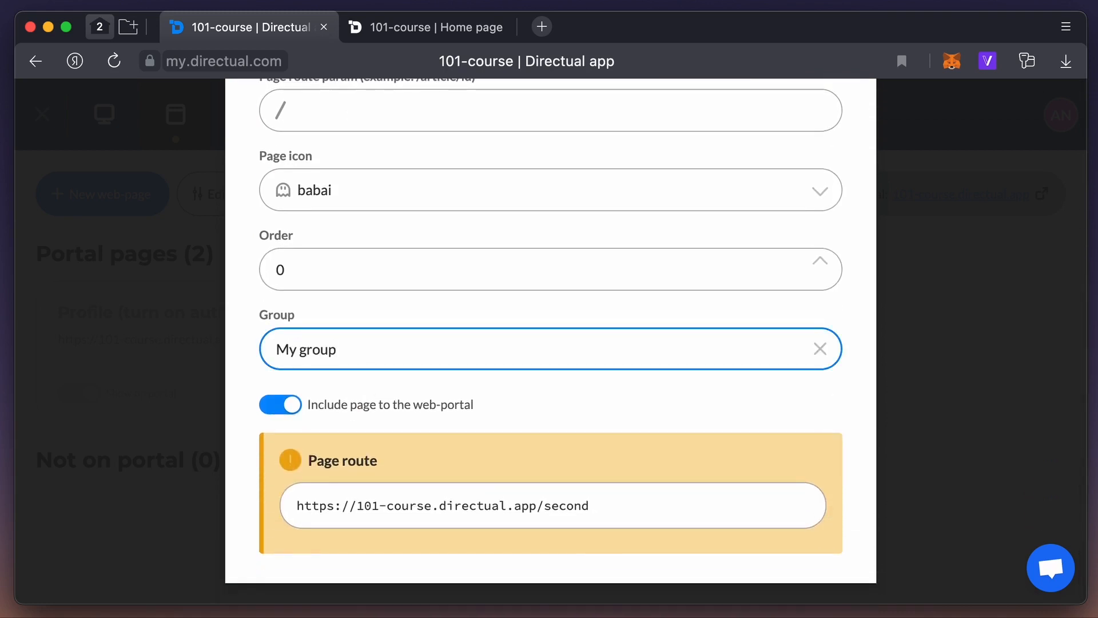
# Step: Save the second page and check its menu entry in the published portal
pyautogui.scroll(8, 438, 318)
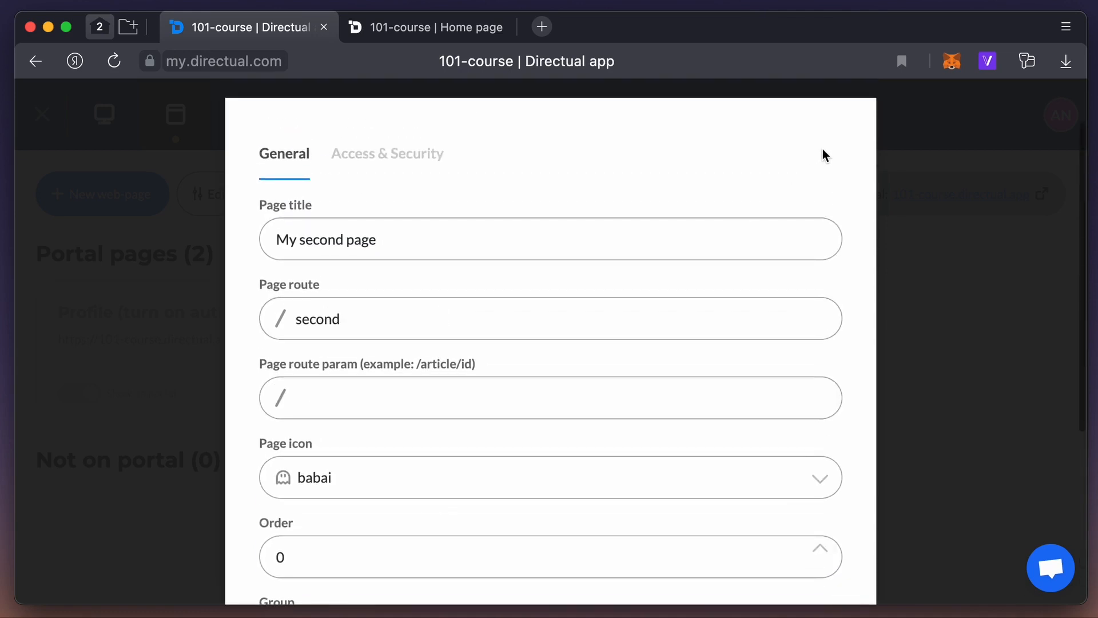
pyautogui.click(825, 146)
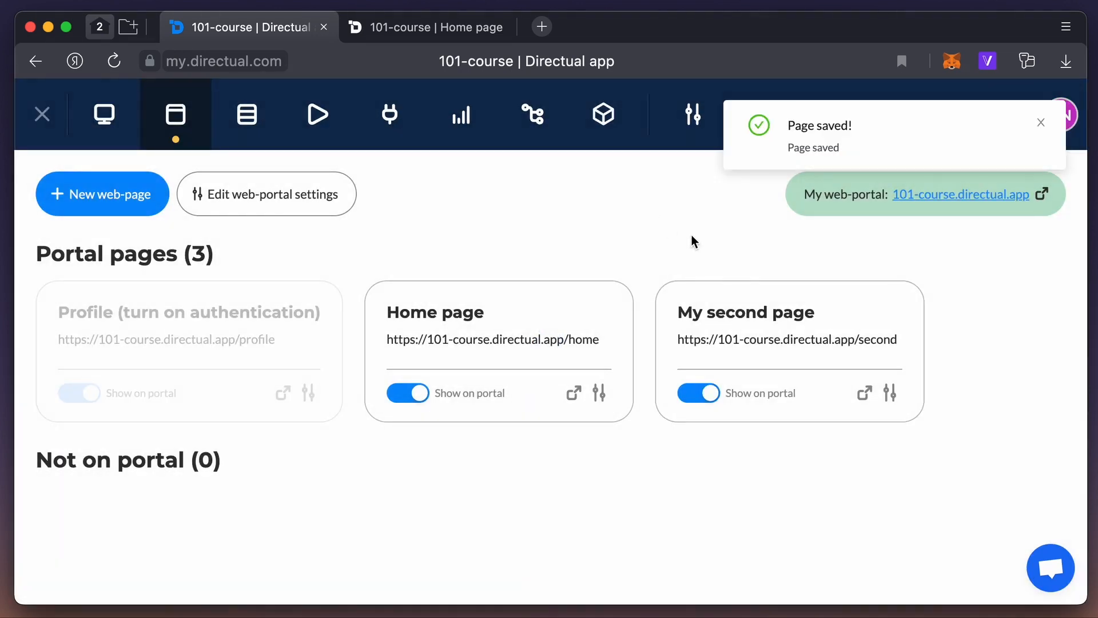
pyautogui.click(396, 26)
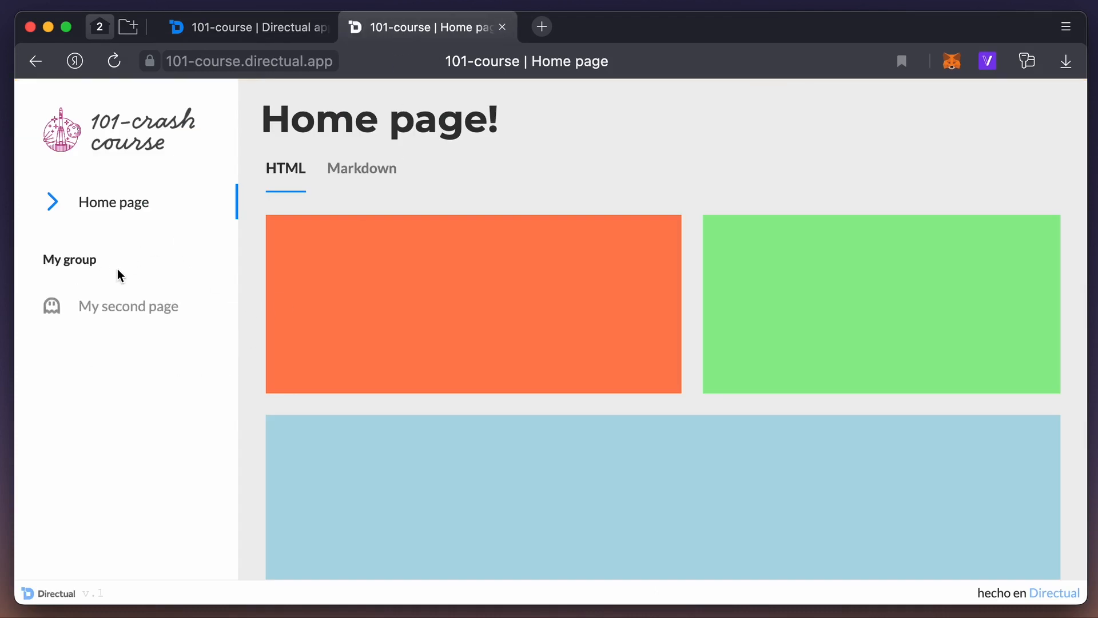
pyautogui.click(253, 32)
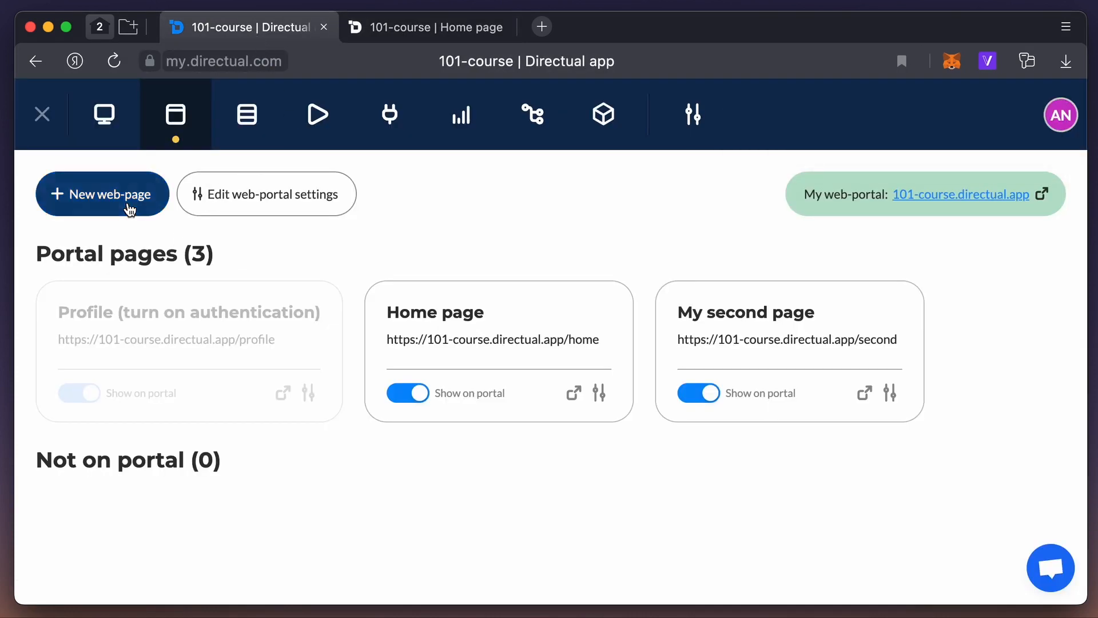
# Step: Start another web page titled "My third page" with the page route "third"
pyautogui.click(128, 208)
pyautogui.click(303, 306)
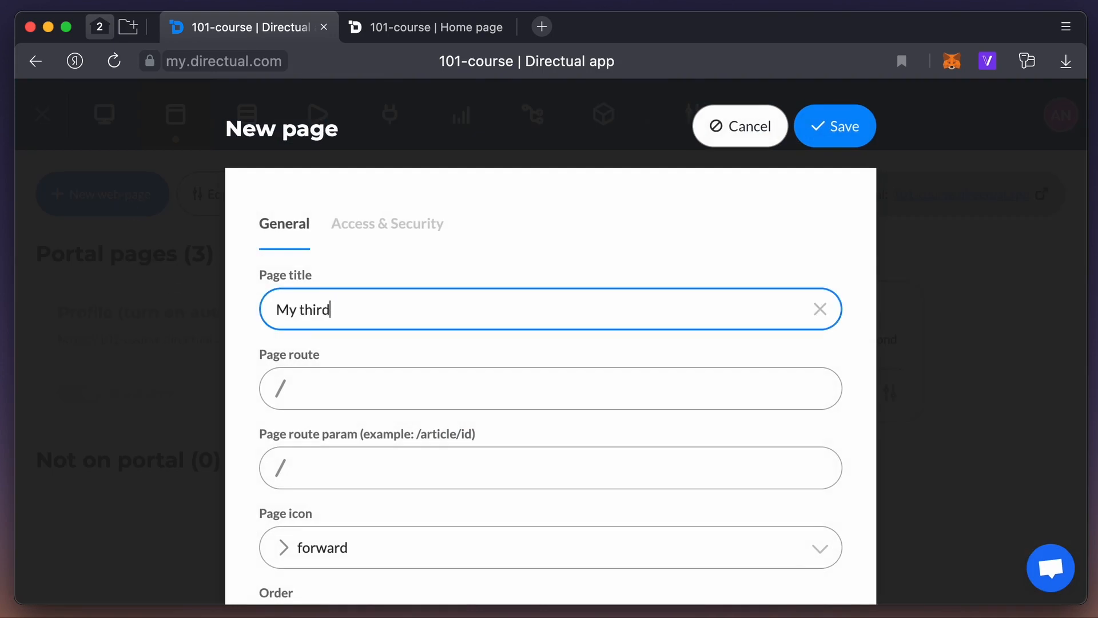
pyautogui.click(331, 385)
pyautogui.write('third')
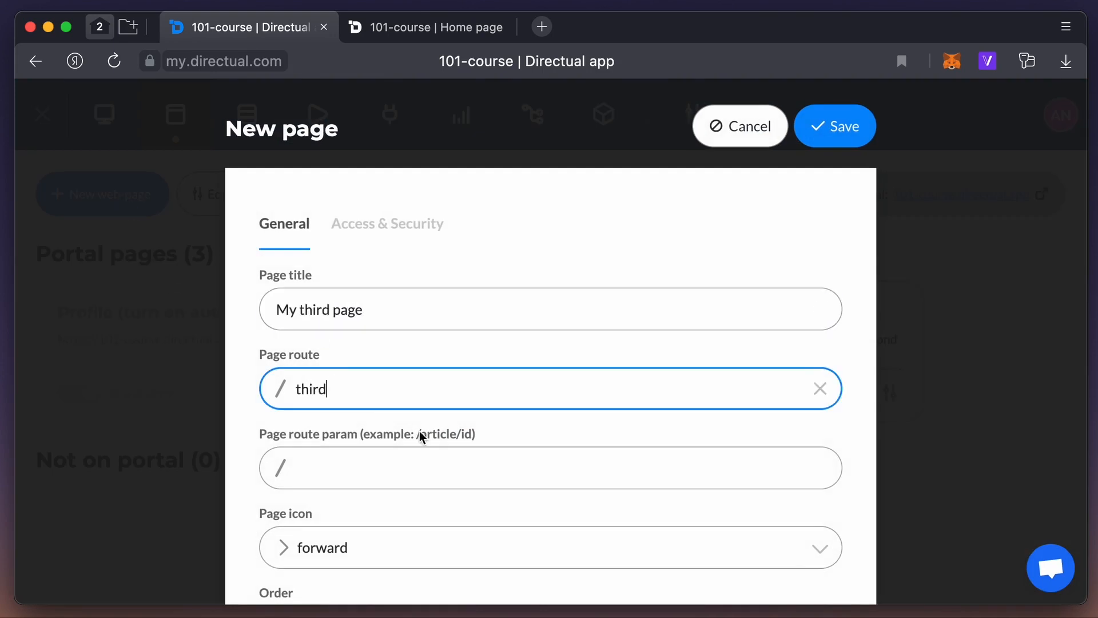
# Step: Choose the actions icon for the third page and assign it to the group "My group"
pyautogui.scroll(-5, 420, 431)
pyautogui.click(363, 298)
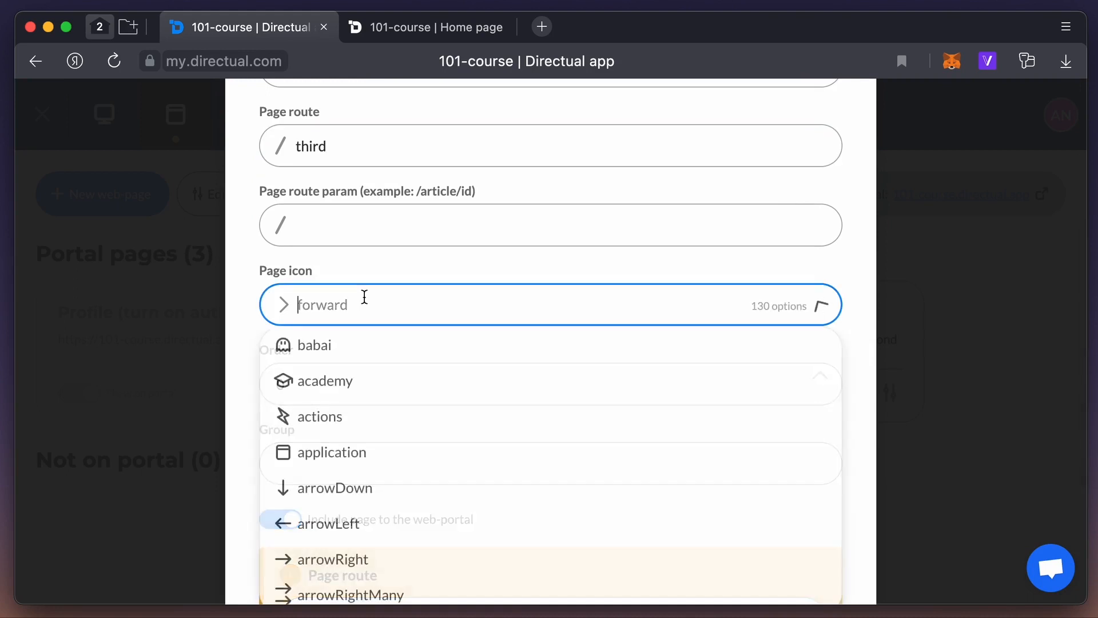
pyautogui.click(344, 419)
pyautogui.click(344, 466)
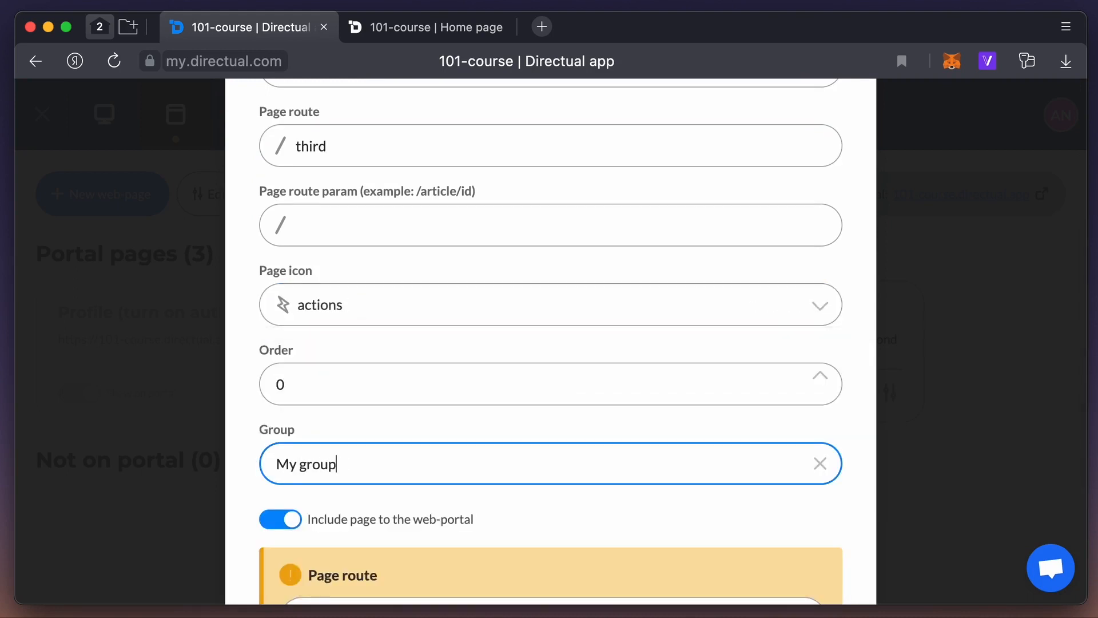
# Step: Save the third page and check how the grouped pages are listed in the published portal's menu
pyautogui.scroll(5, 547, 456)
pyautogui.click(821, 129)
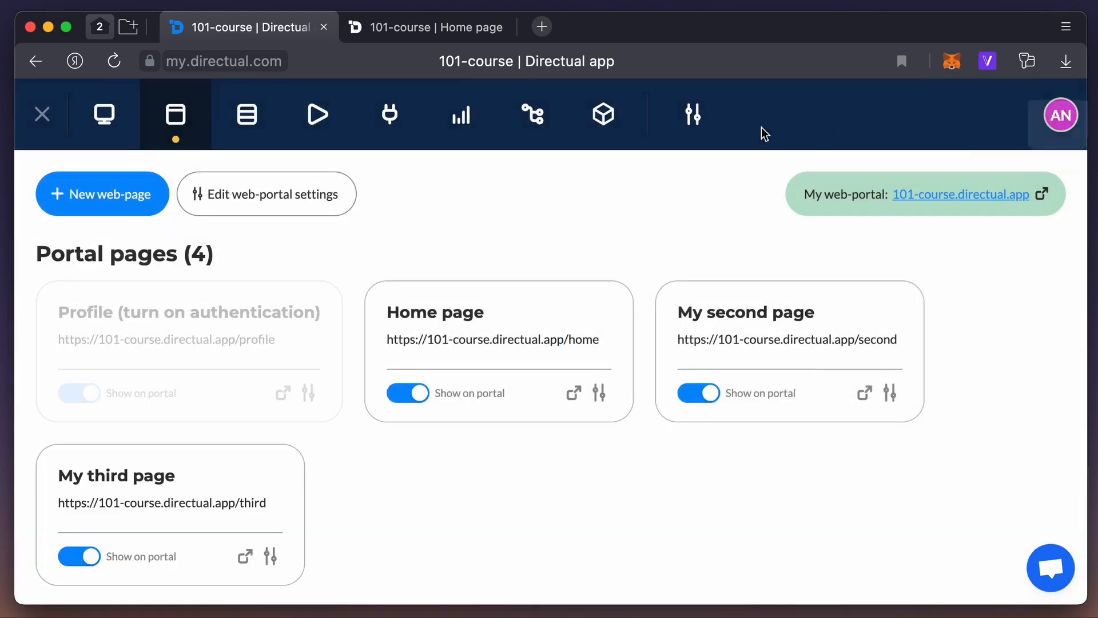
pyautogui.click(387, 17)
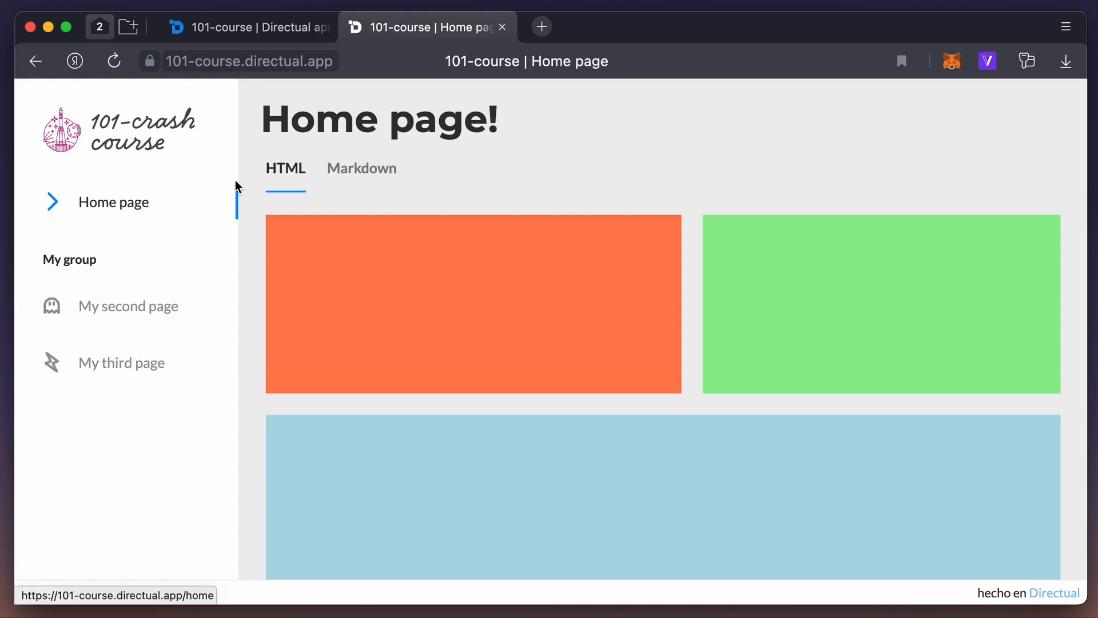
pyautogui.click(265, 23)
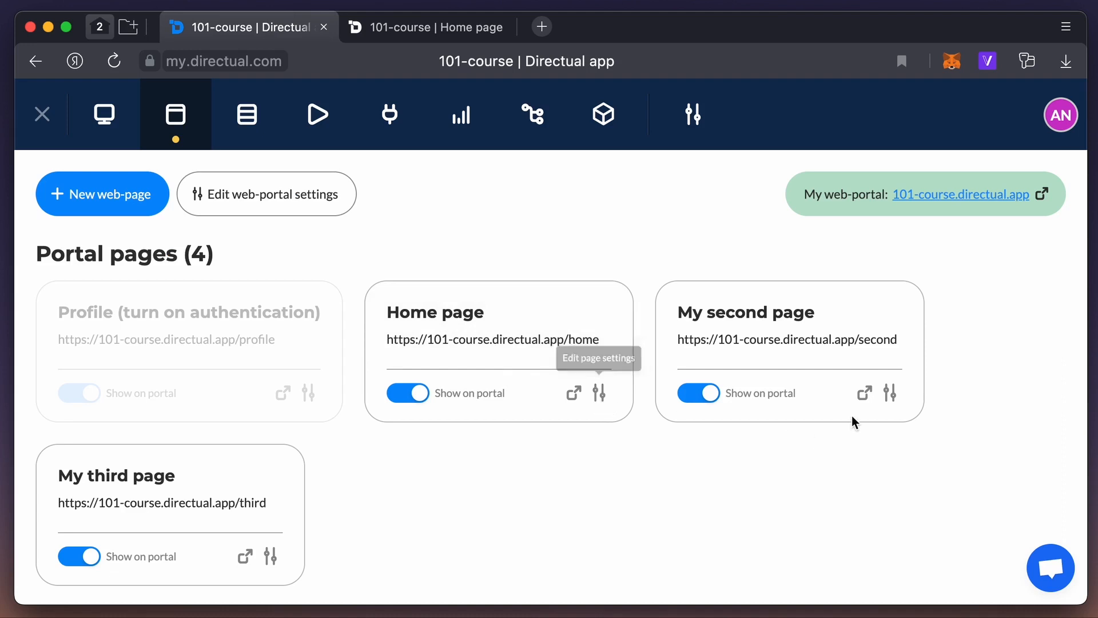
# Step: Set the menu order of "My second page" to 1 and save the page settings
pyautogui.scroll(-1, 882, 403)
pyautogui.click(890, 347)
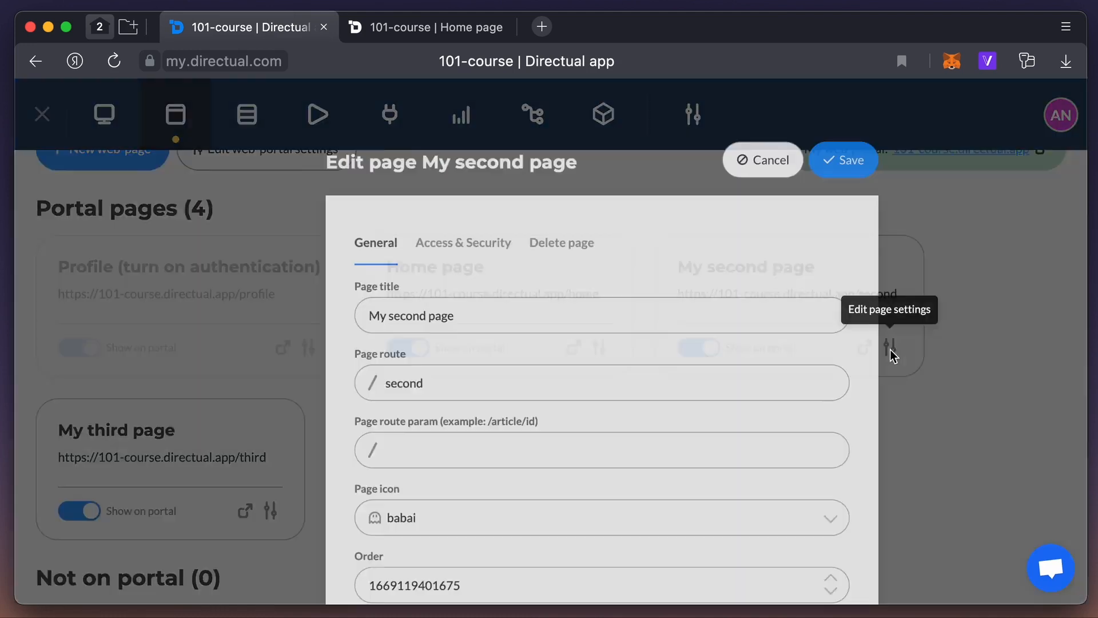
pyautogui.scroll(-6, 351, 458)
pyautogui.doubleClick(341, 324)
pyautogui.write('1')
pyautogui.scroll(5, 589, 353)
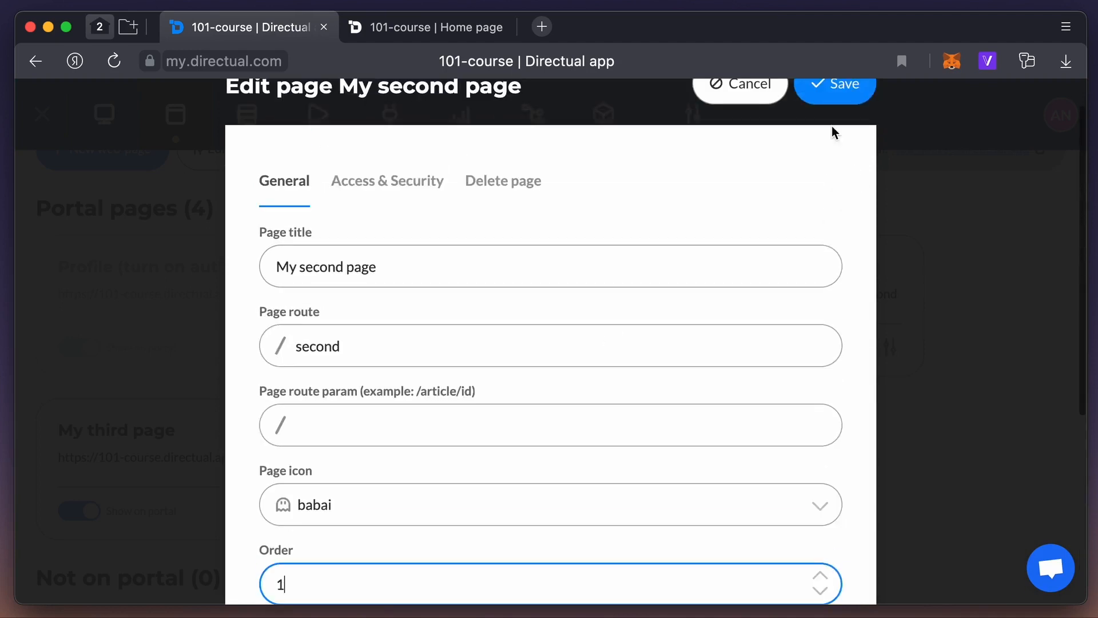
pyautogui.click(826, 86)
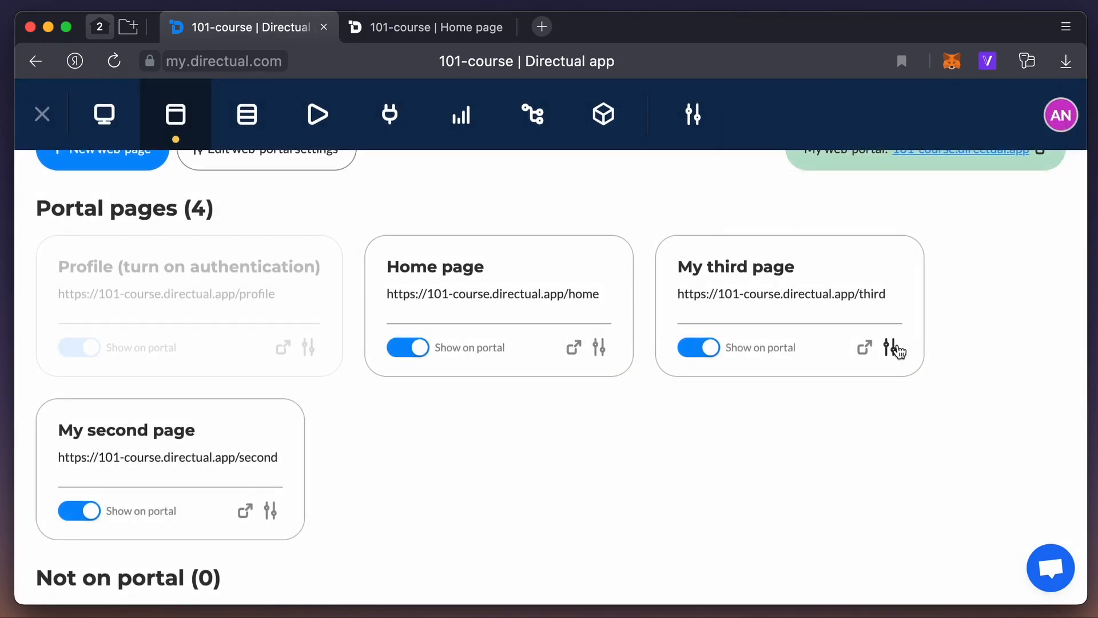
# Step: Set the menu order of "My third page" to 2 and save the page settings
pyautogui.click(896, 348)
pyautogui.scroll(-5, 400, 431)
pyautogui.click(362, 329)
pyautogui.doubleClick(361, 329)
pyautogui.write('2')
pyautogui.scroll(5, 516, 386)
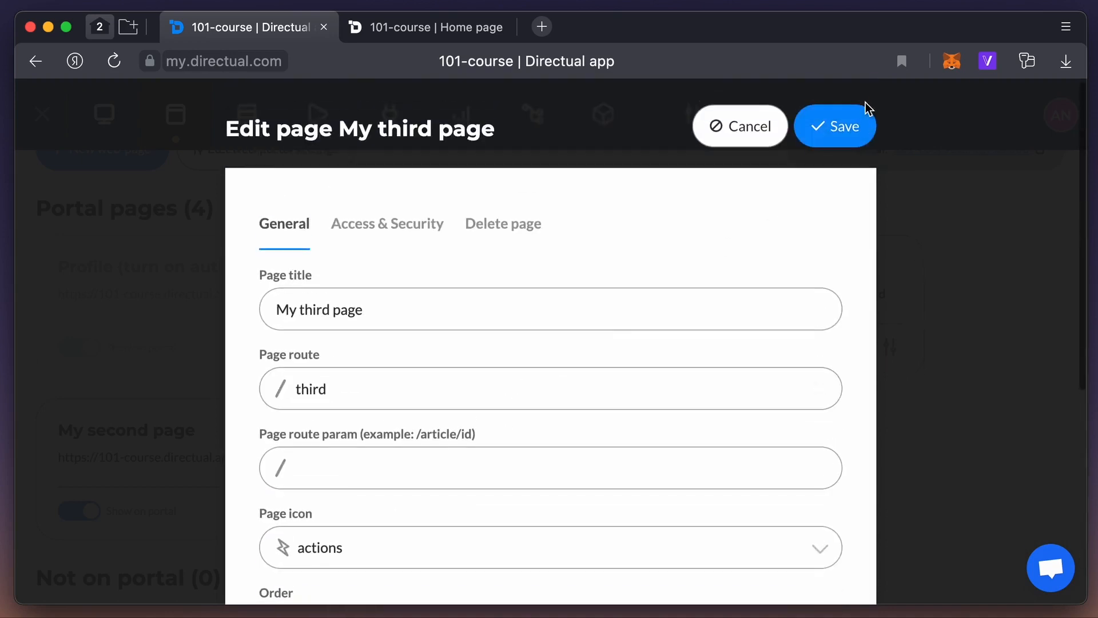
pyautogui.click(856, 117)
# Step: Set the menu order of the home page to 10 and save its settings
pyautogui.click(601, 347)
pyautogui.scroll(-3, 328, 490)
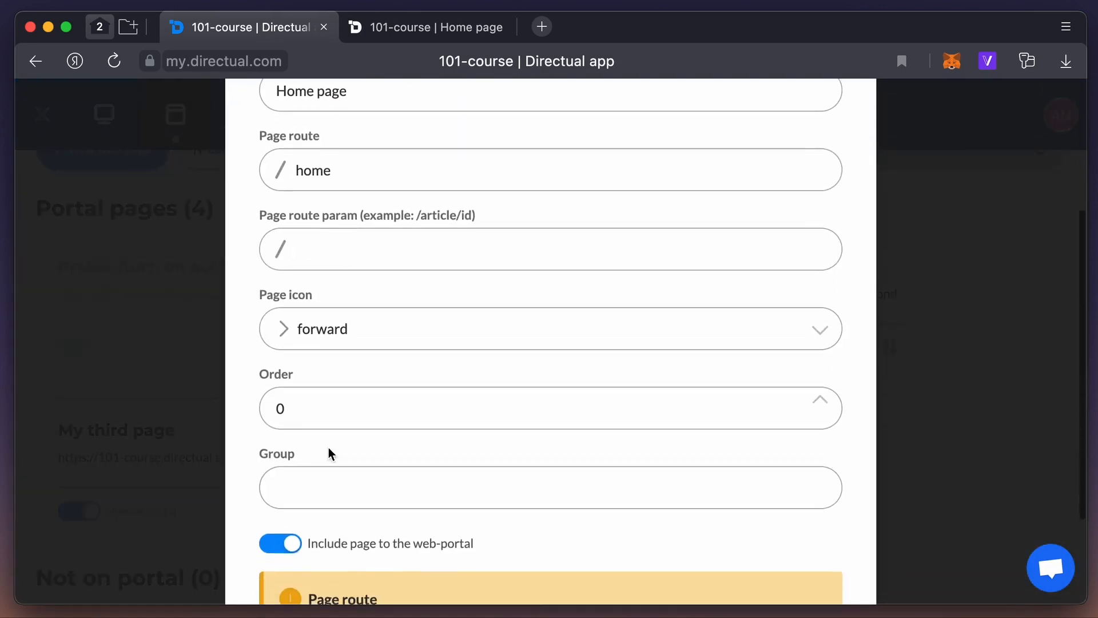
pyautogui.moveTo(294, 406); pyautogui.dragTo(258, 411)
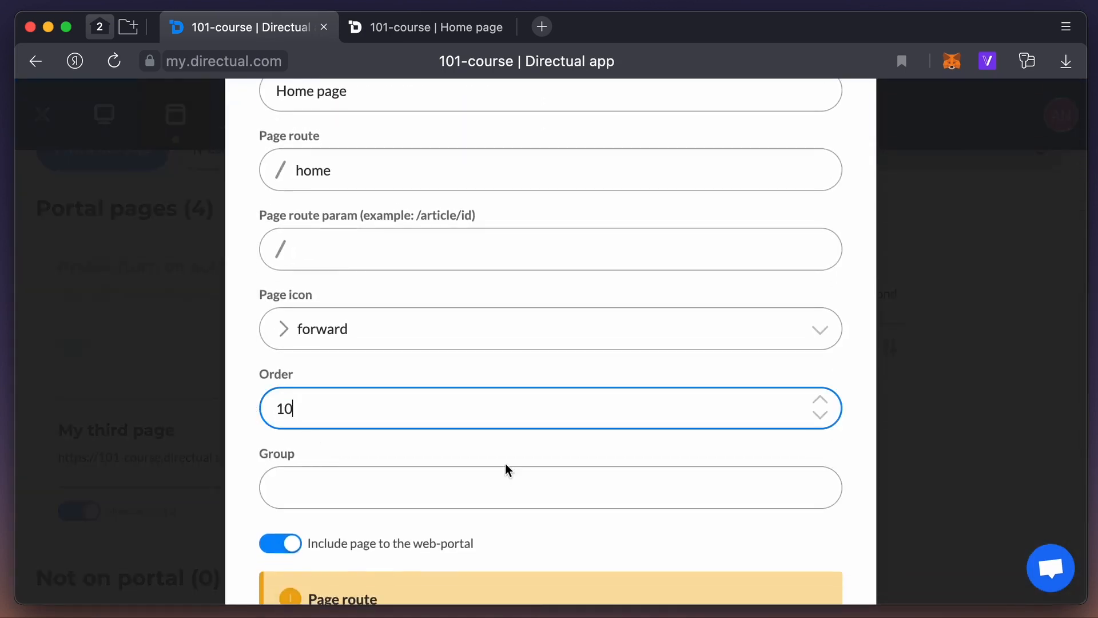
pyautogui.write('10')
pyautogui.scroll(5, 645, 471)
pyautogui.click(832, 139)
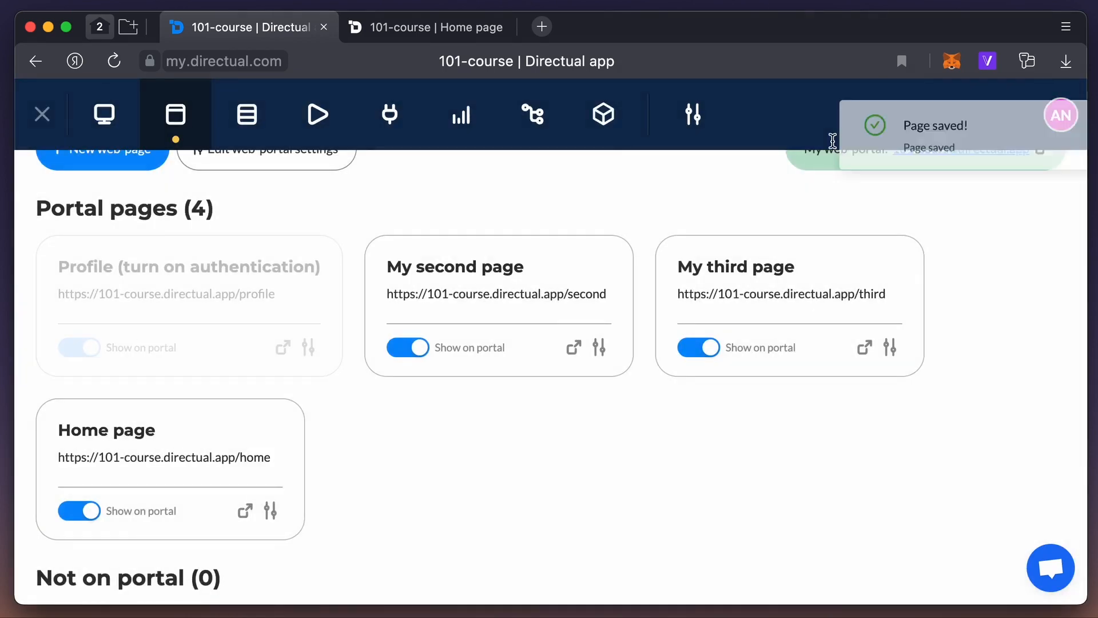
# Step: Reload the published portal and check the order of the pages in its menu
pyautogui.click(394, 31)
pyautogui.press('super+r')
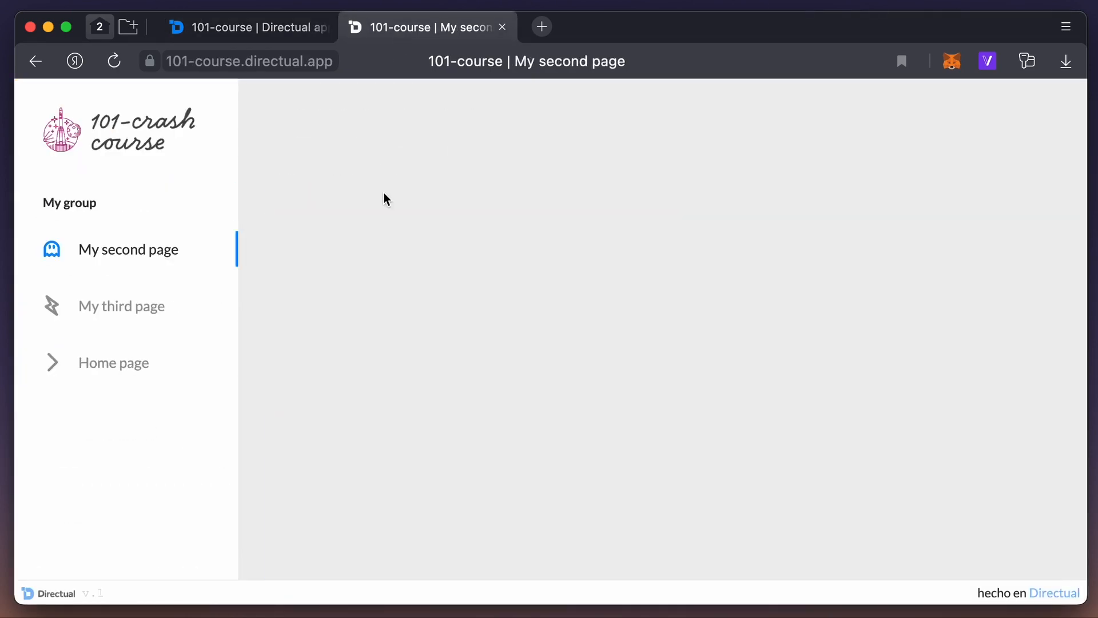
pyautogui.click(166, 140)
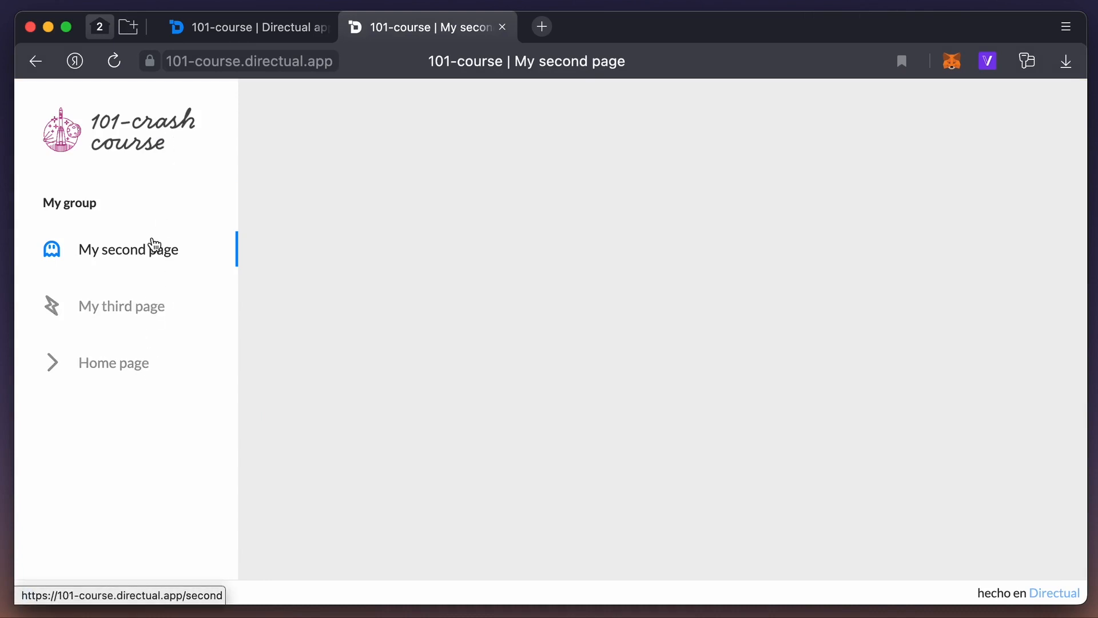
# Step: Assign the home page to the group "Other group", save it and check the published portal's menu
pyautogui.moveTo(256, 33)
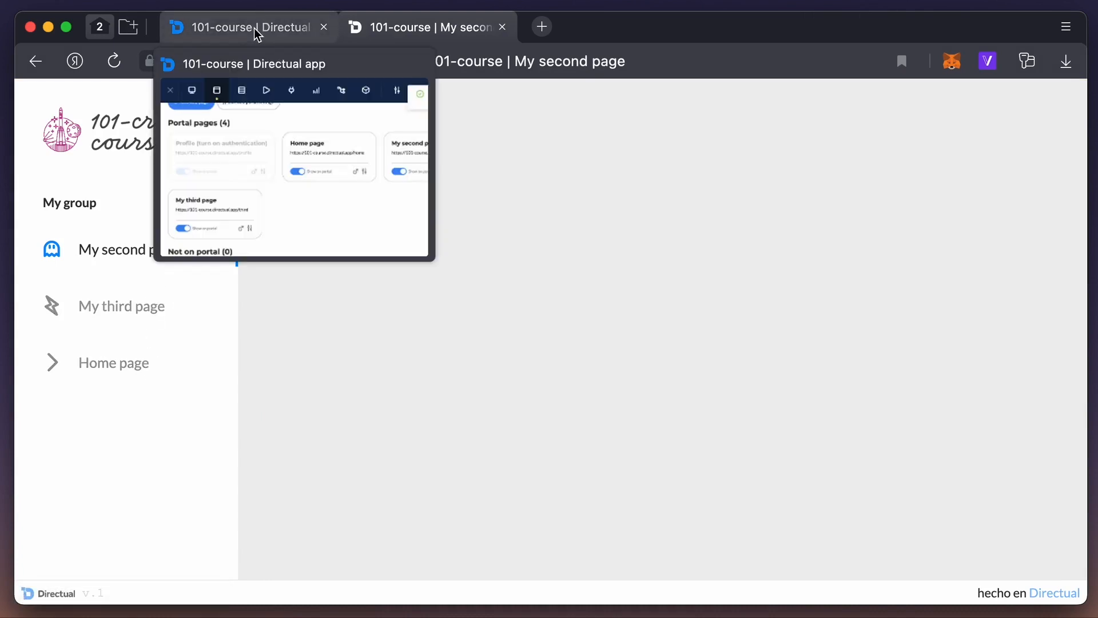
pyautogui.click(254, 29)
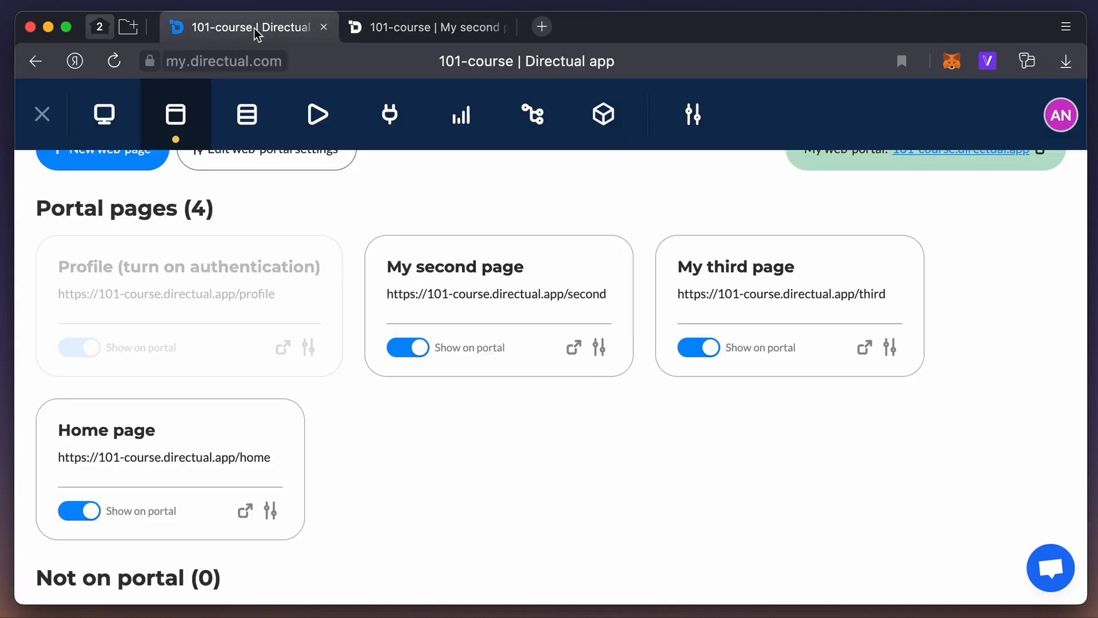
pyautogui.click(279, 508)
pyautogui.scroll(-6, 314, 437)
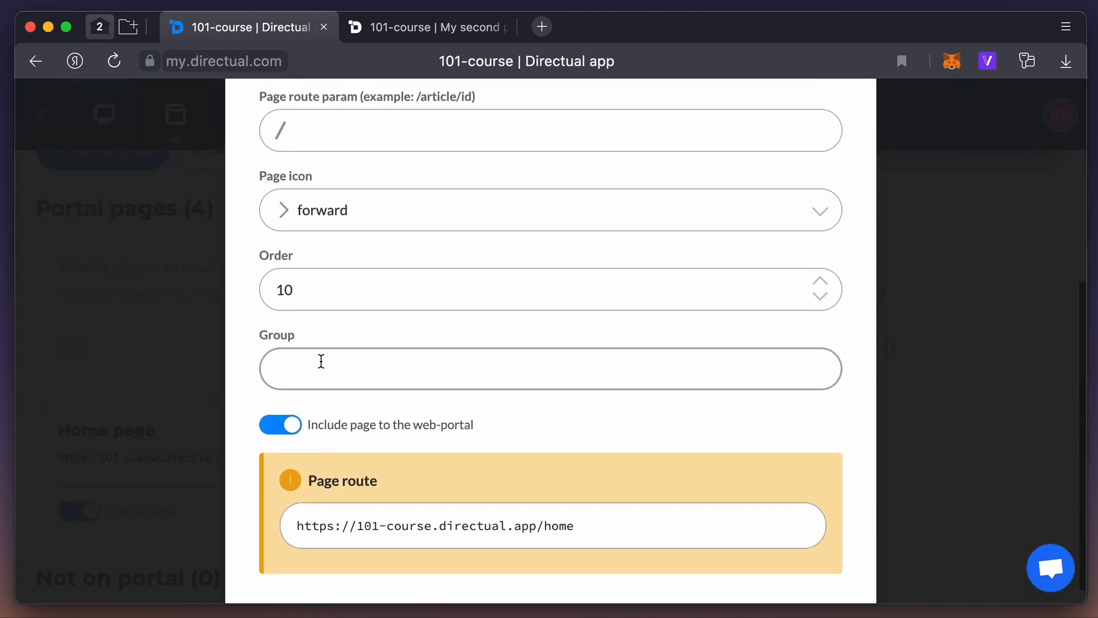
pyautogui.click(313, 369)
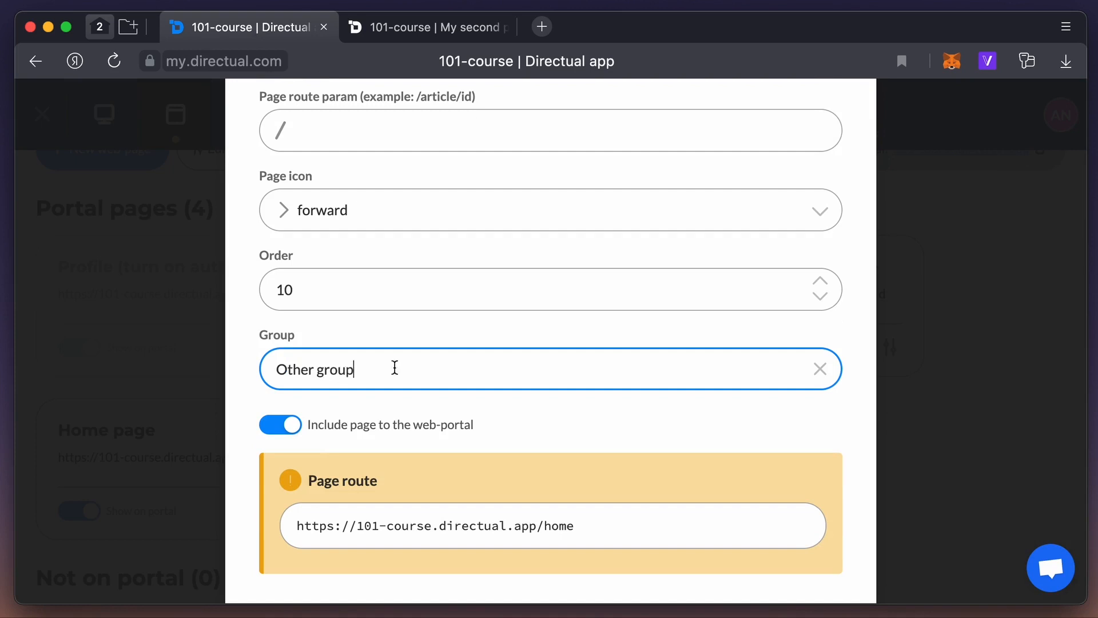
pyautogui.scroll(6, 708, 370)
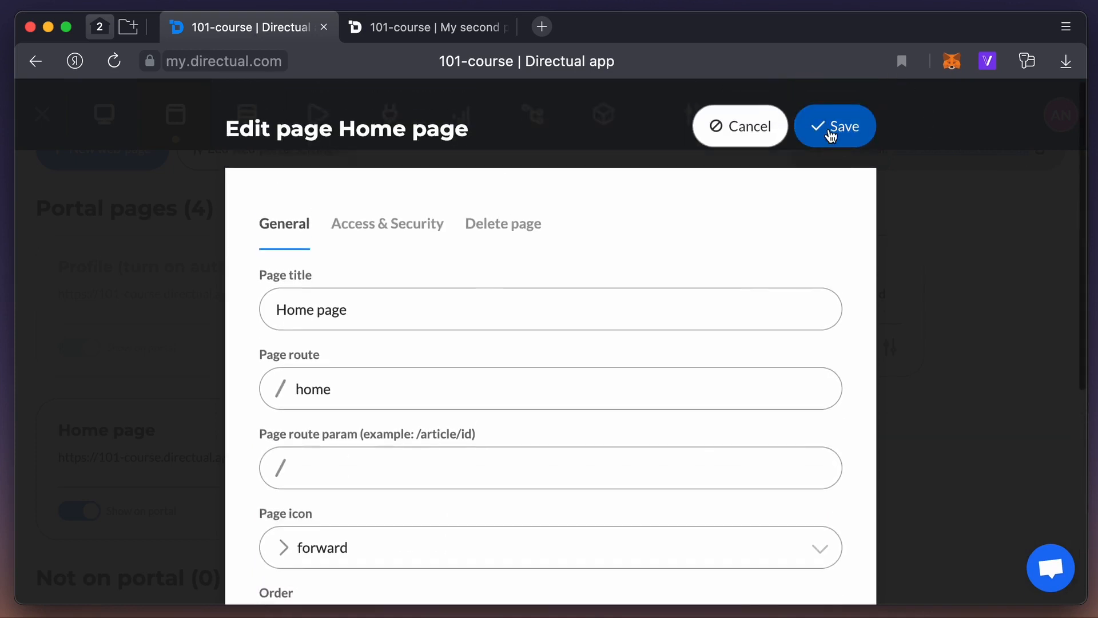
pyautogui.click(831, 130)
pyautogui.click(398, 30)
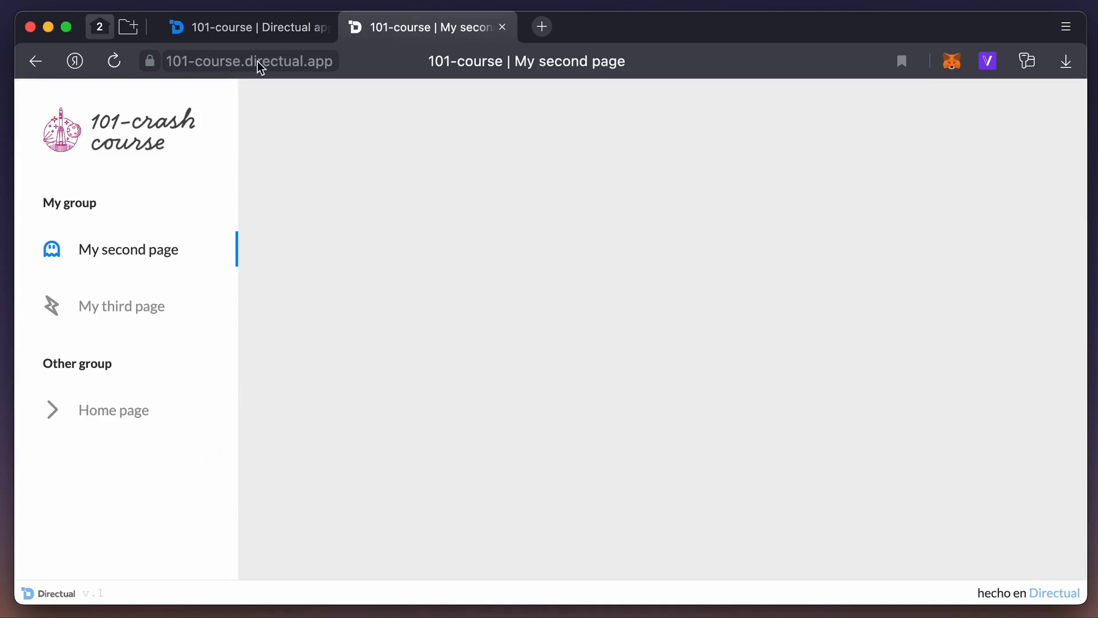
# Step: Change the web-portal's desktop menu layout to Top side and save the settings
pyautogui.click(239, 31)
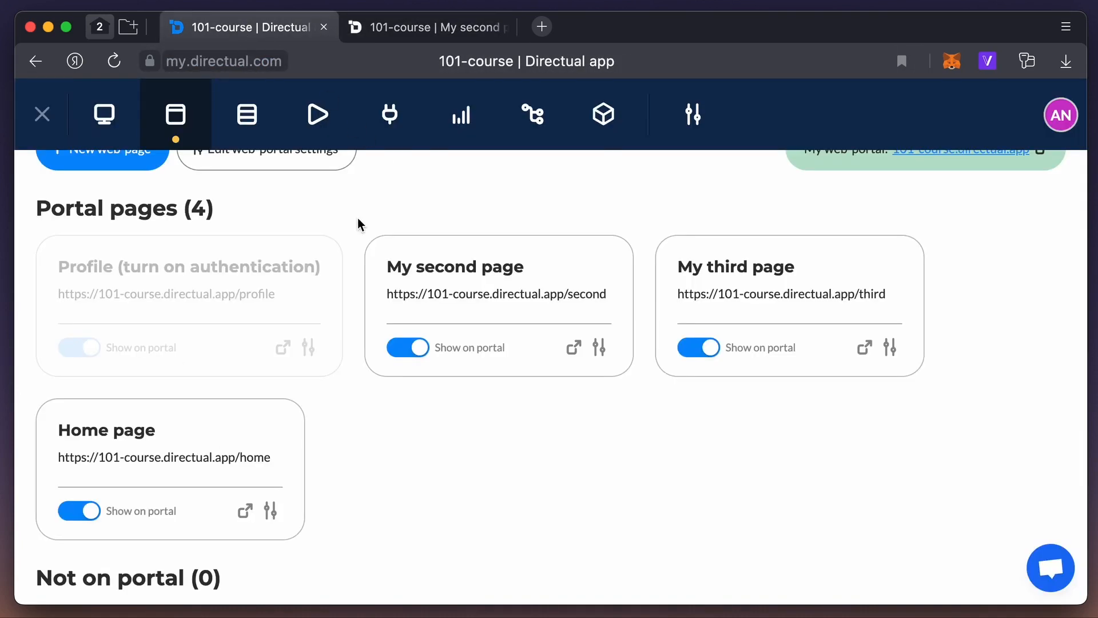
pyautogui.scroll(1, 358, 218)
pyautogui.click(298, 207)
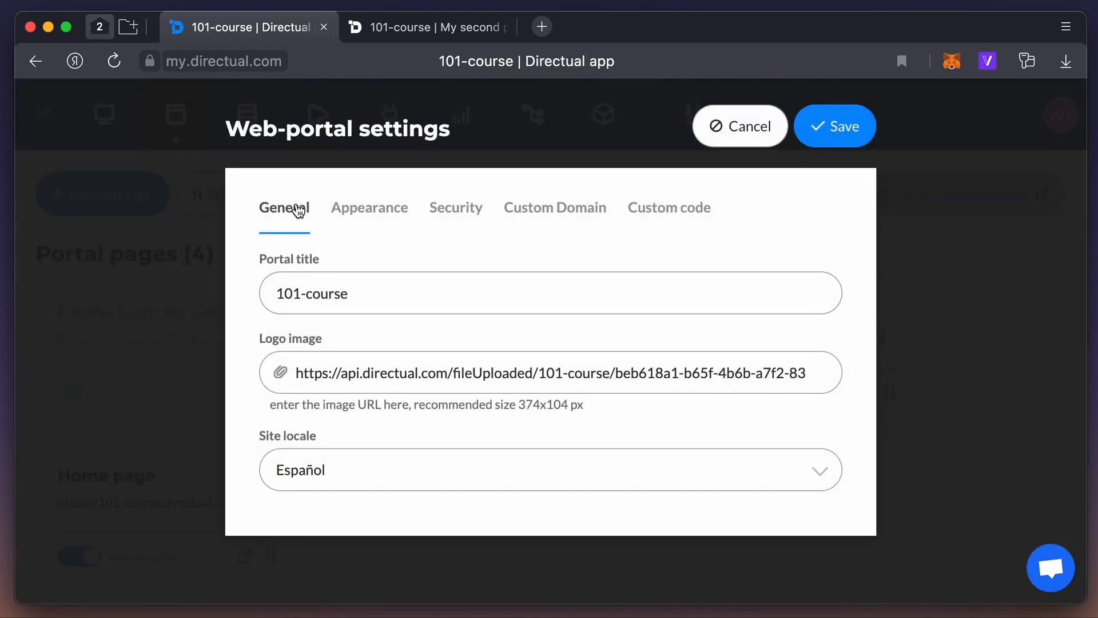
pyautogui.click(376, 215)
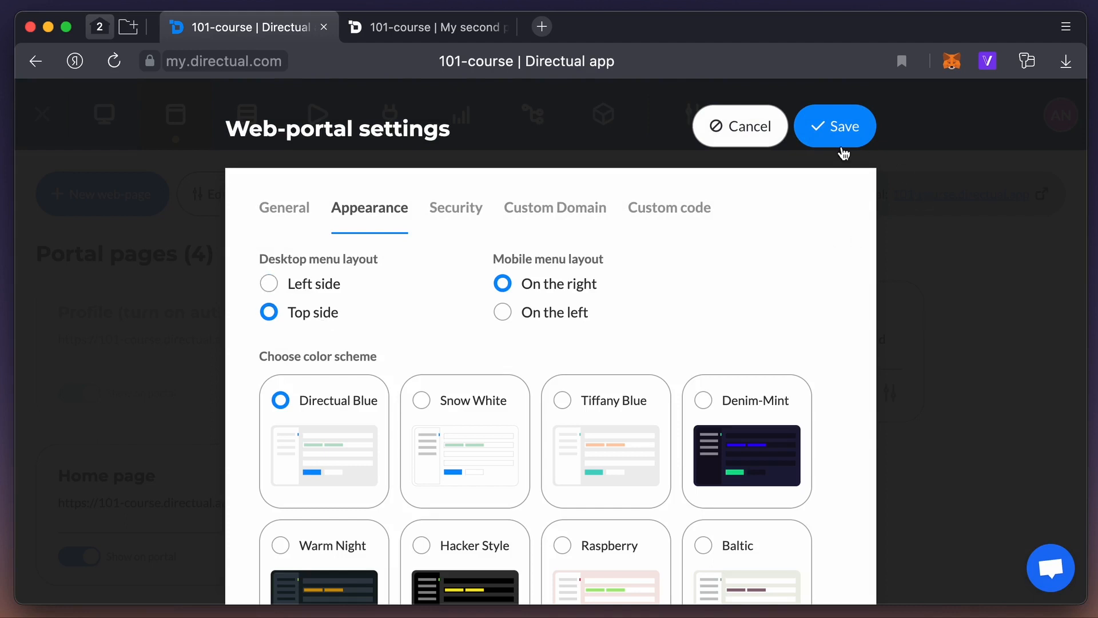
pyautogui.click(824, 132)
# Step: Reload the published portal and inspect the "My group" and "Other group" dropdowns in its menu
pyautogui.click(387, 29)
pyautogui.press('super+r')
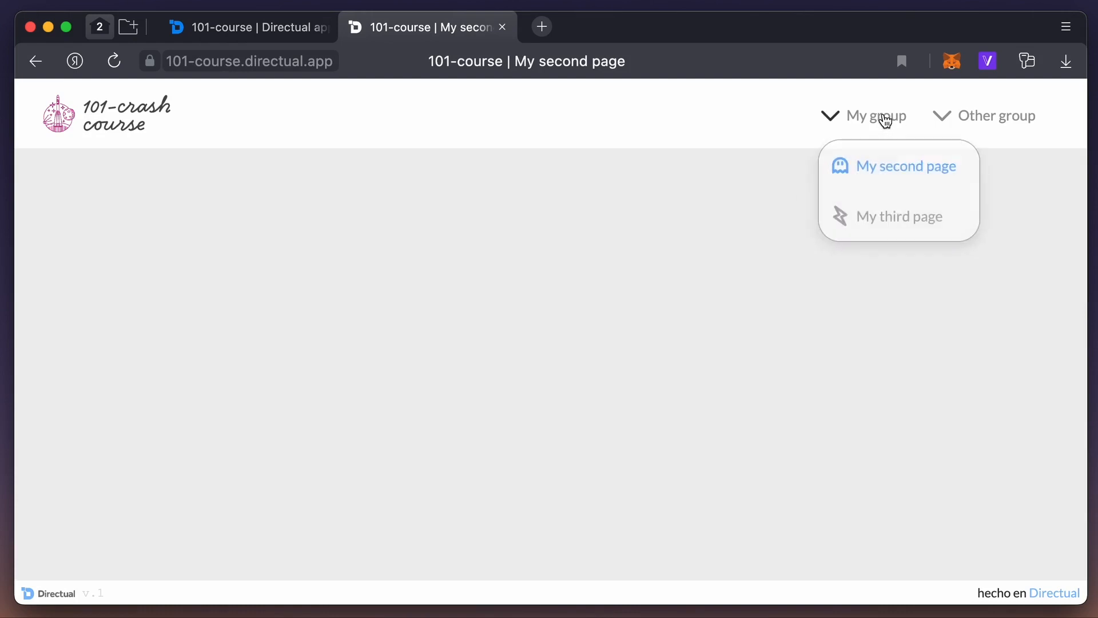
pyautogui.moveTo(993, 113)
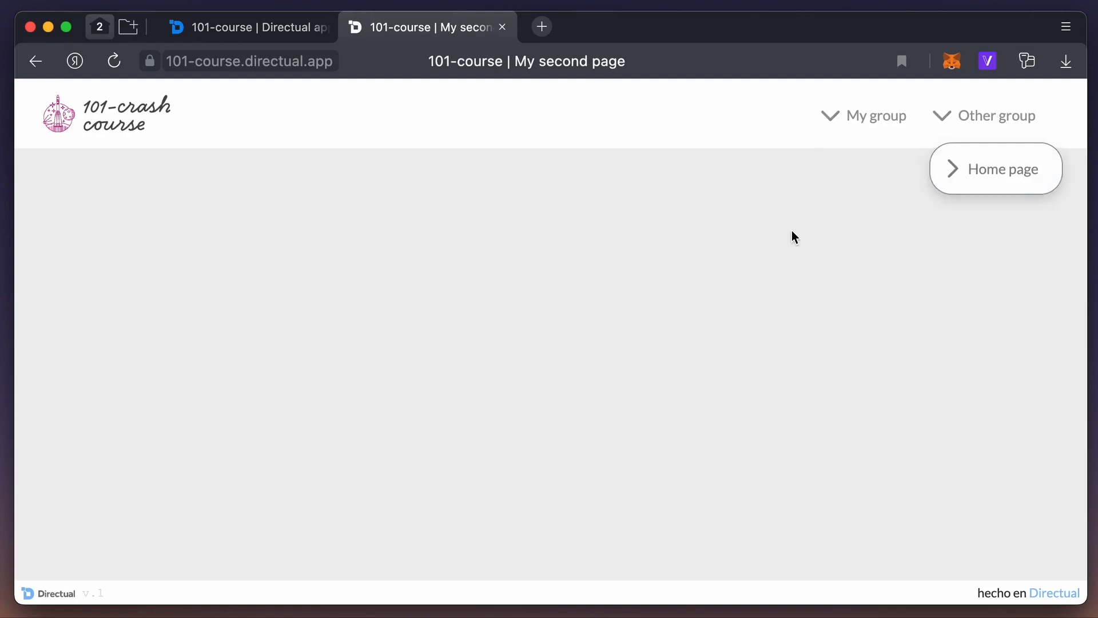
# Step: Clear the group assignment of the home page and save its settings
pyautogui.click(269, 36)
pyautogui.click(271, 557)
pyautogui.scroll(-3, 369, 526)
pyautogui.scroll(-2, 373, 527)
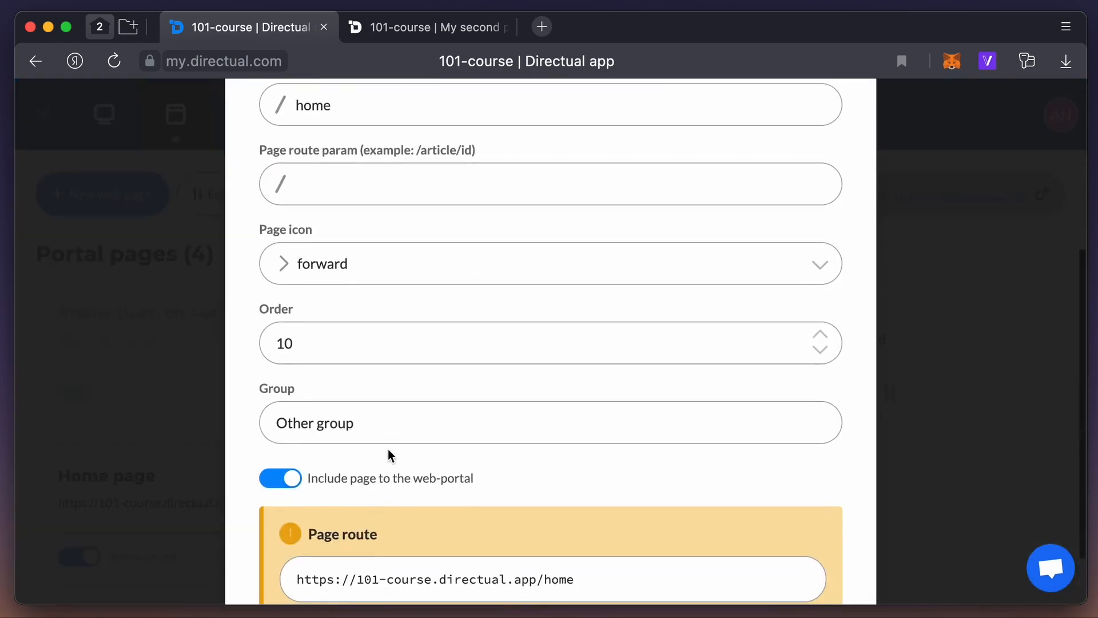
pyautogui.click(820, 423)
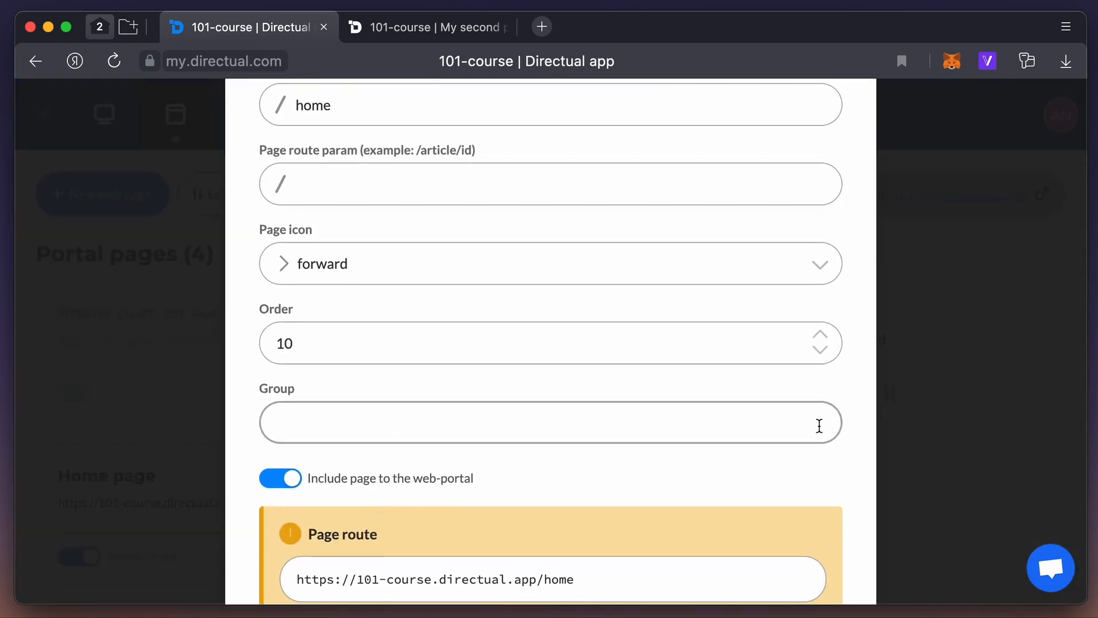
pyautogui.scroll(5, 820, 430)
pyautogui.click(824, 118)
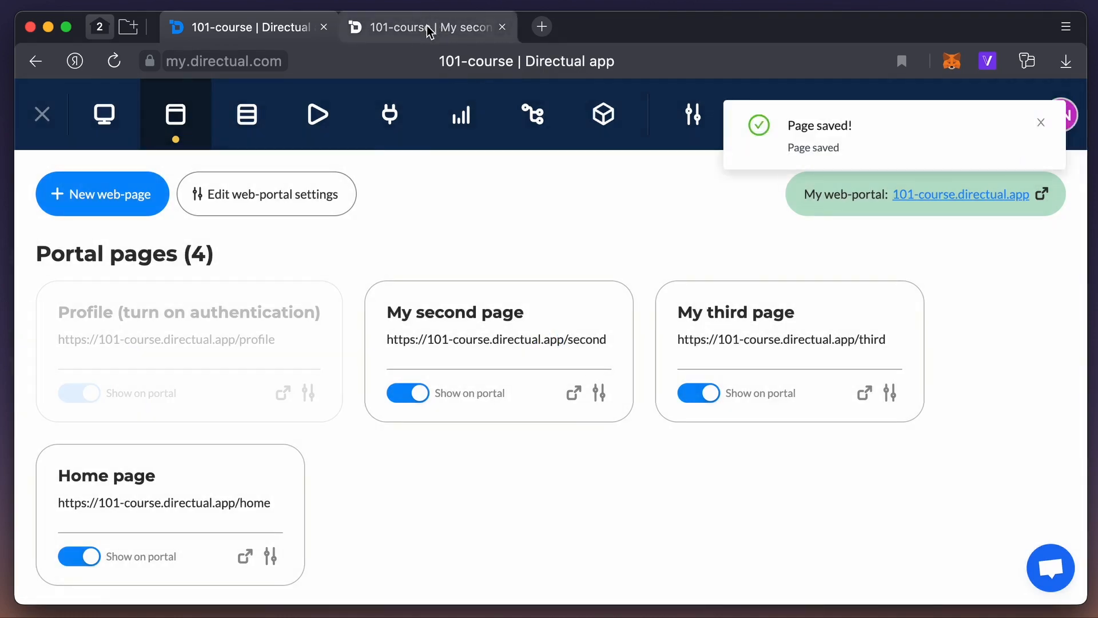
# Step: Check how the ungrouped home page is listed in the published portal's menu and view that page
pyautogui.click(427, 25)
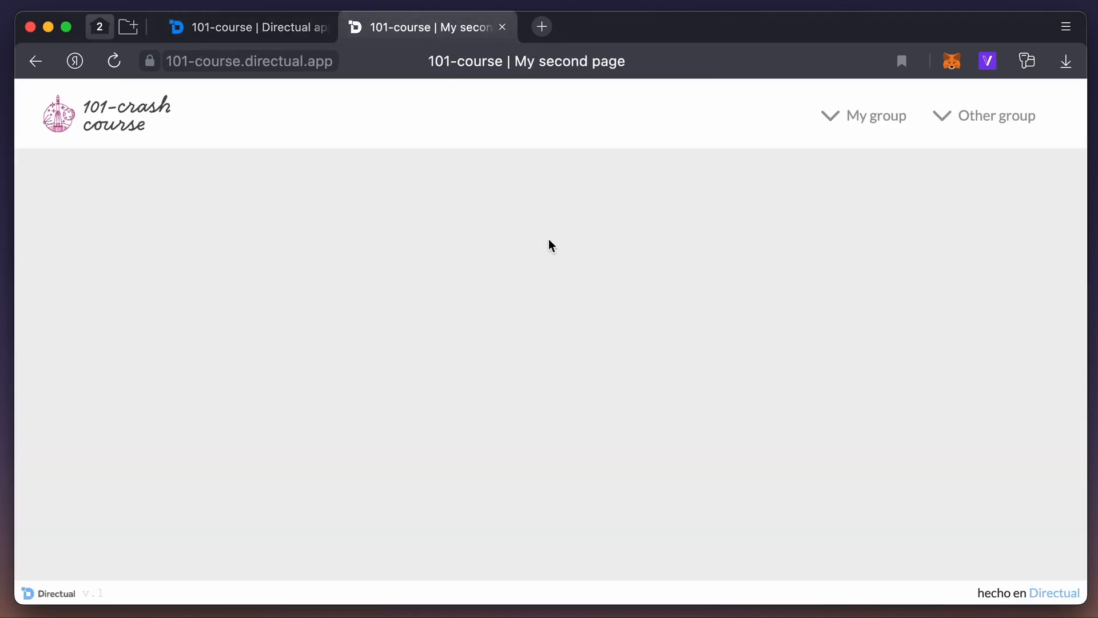
pyautogui.click(877, 131)
pyautogui.click(999, 121)
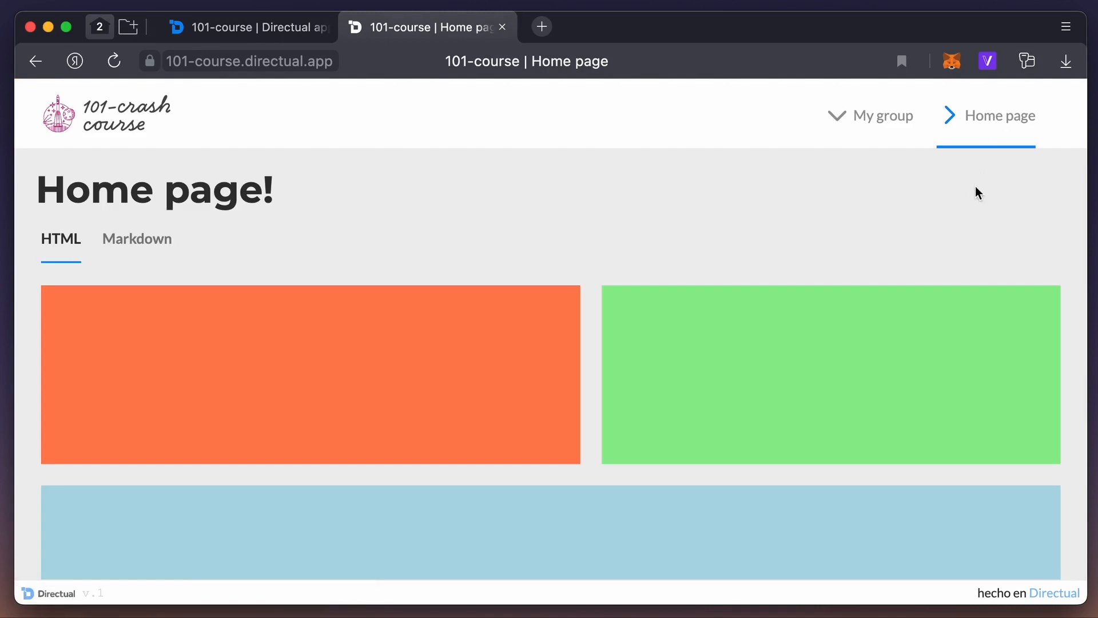
# Step: Apply the Denim-Mint color scheme to the web-portal, save it and reload the published portal to check it
pyautogui.click(286, 27)
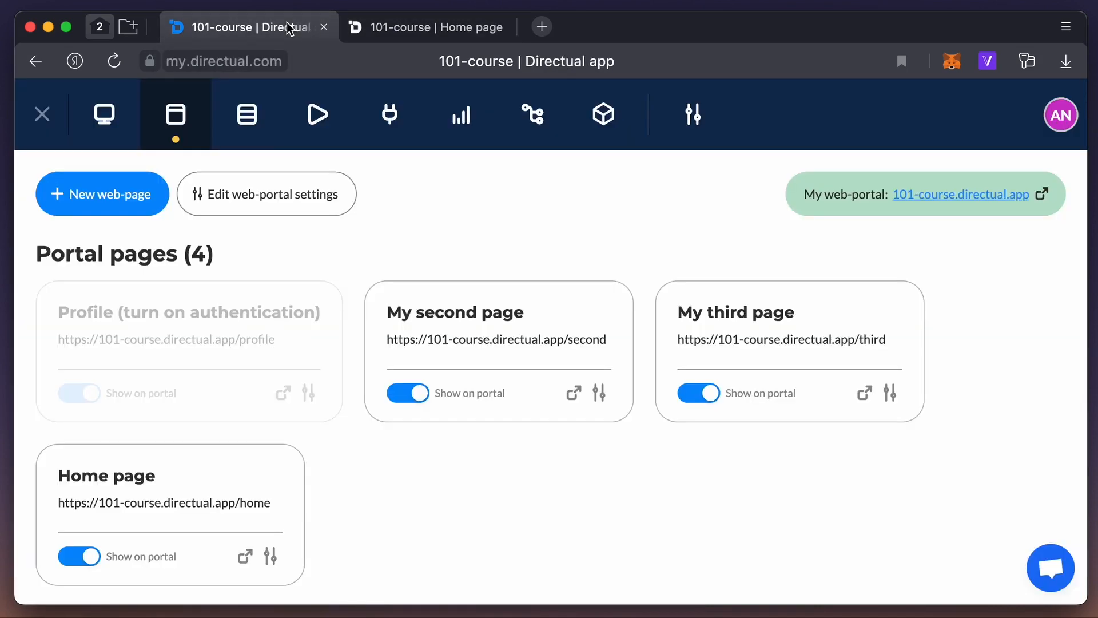
pyautogui.click(292, 194)
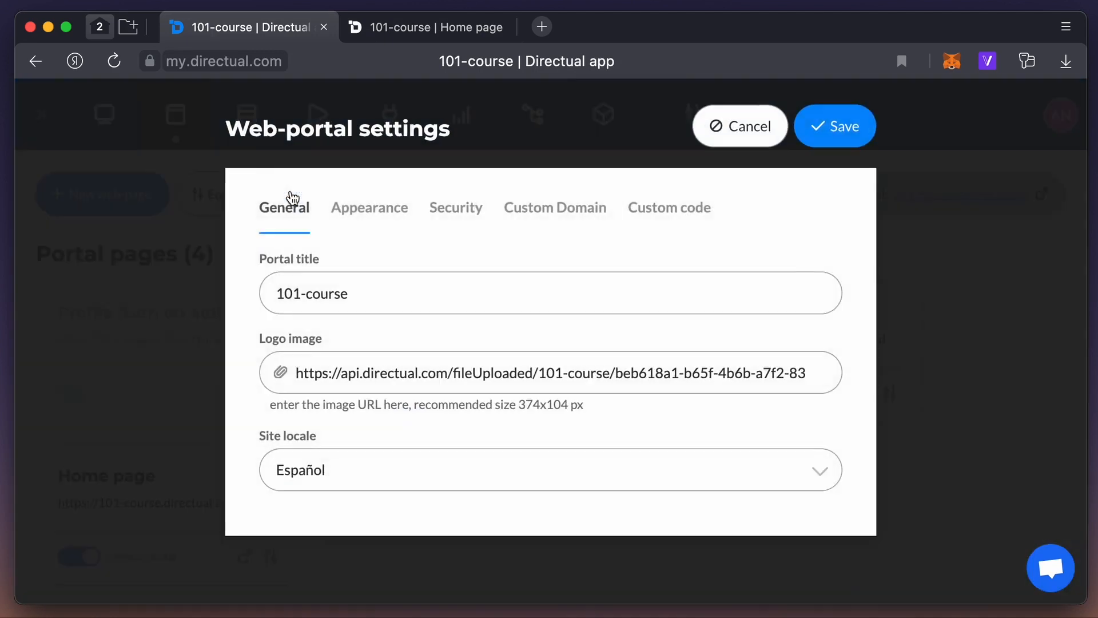
pyautogui.click(373, 216)
pyautogui.scroll(-3, 424, 280)
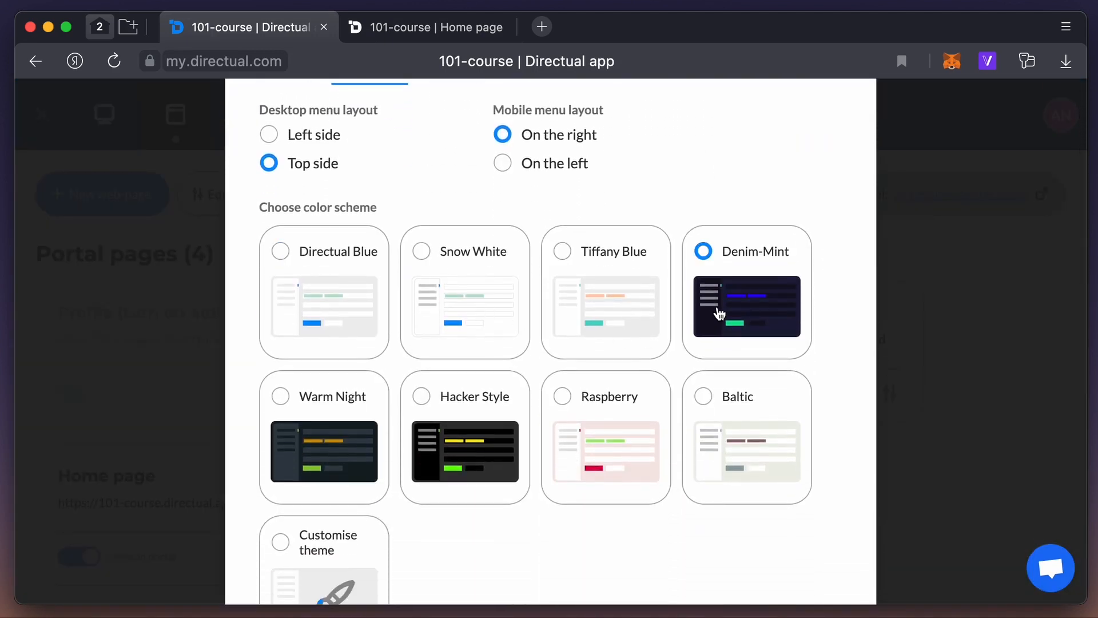
pyautogui.scroll(3, 719, 311)
pyautogui.click(833, 126)
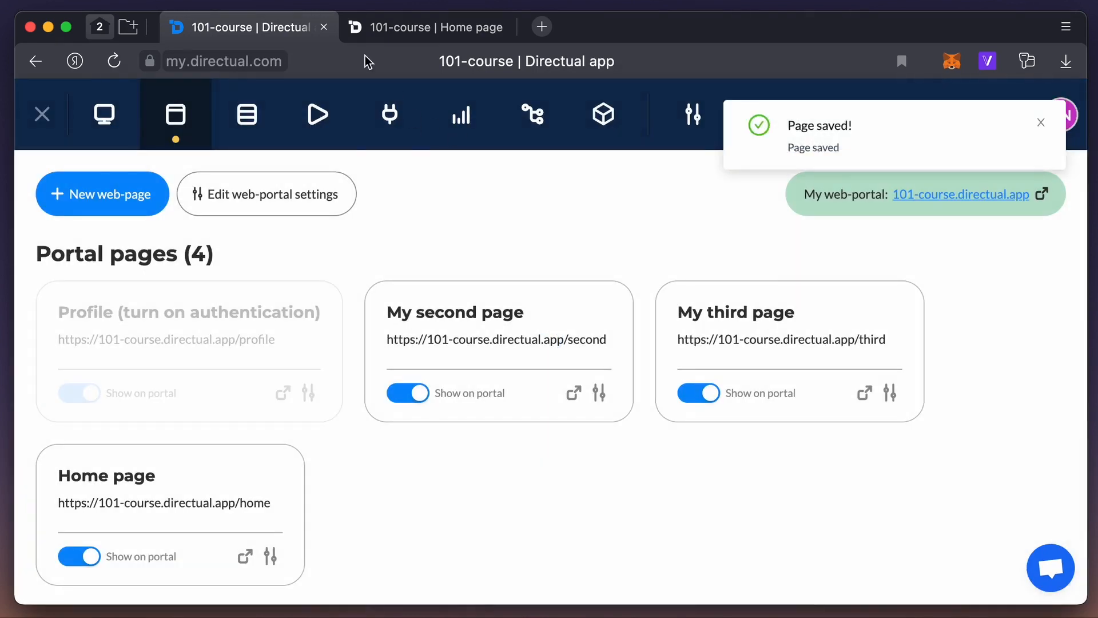
pyautogui.click(377, 28)
pyautogui.press('super+r')
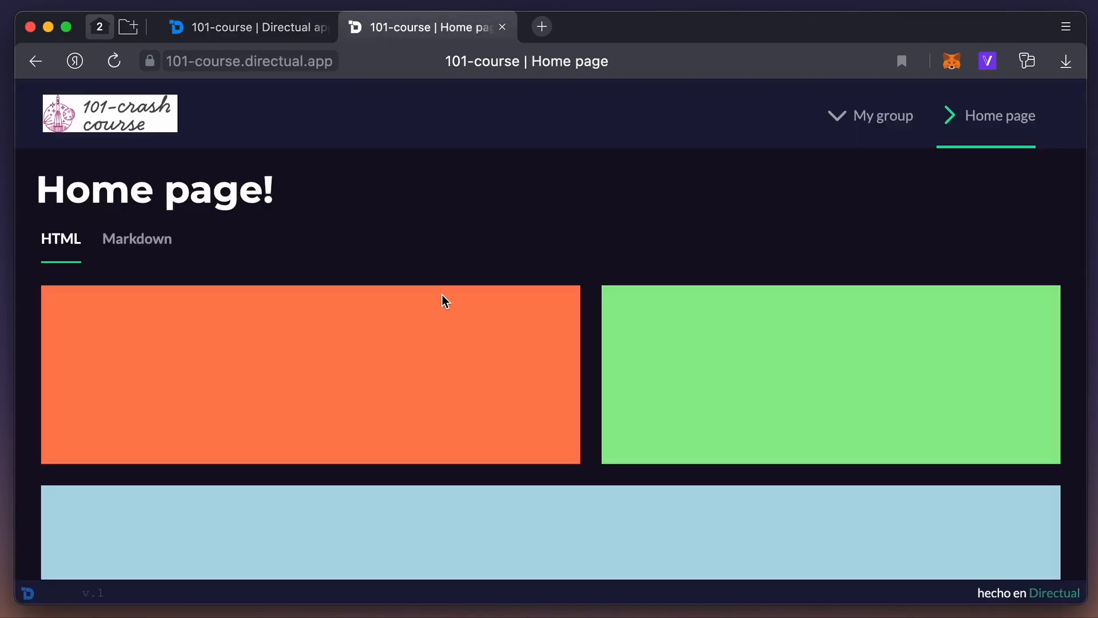
# Step: Switch the web-portal's color scheme to Raspberry, save it and reload the published portal to check it
pyautogui.click(276, 28)
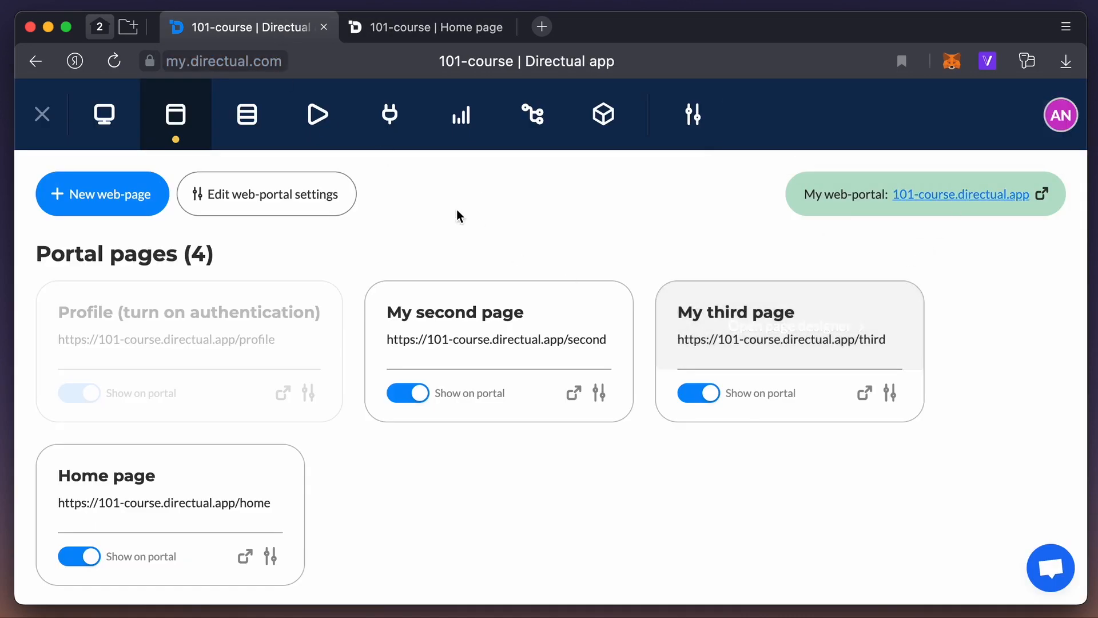
pyautogui.click(340, 206)
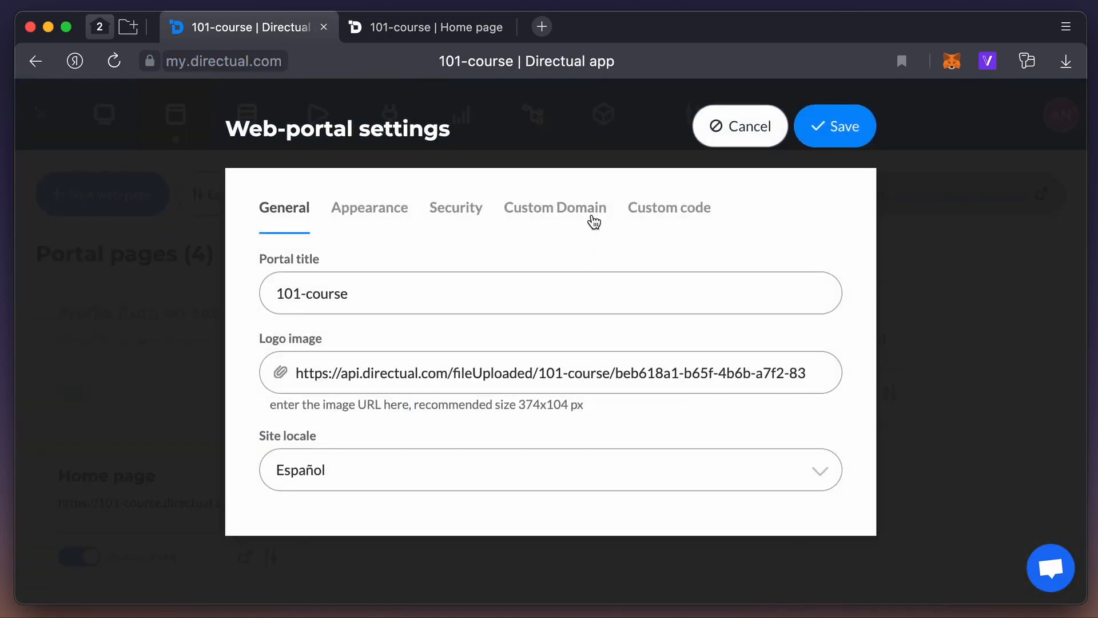
pyautogui.click(387, 220)
pyautogui.scroll(-2, 546, 314)
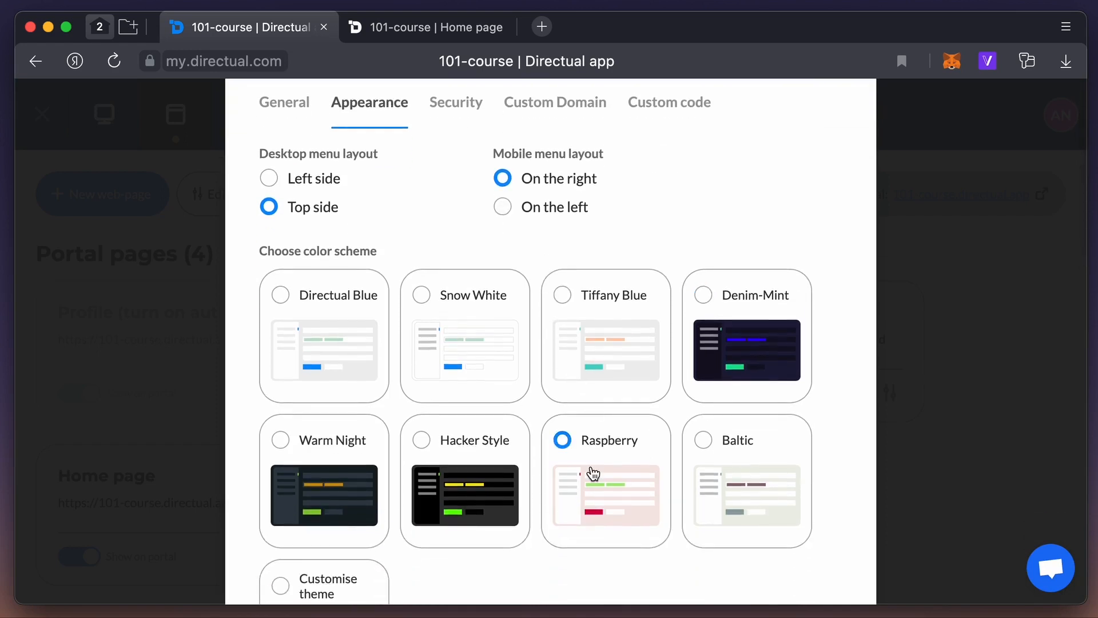
pyautogui.scroll(2, 593, 473)
pyautogui.click(836, 139)
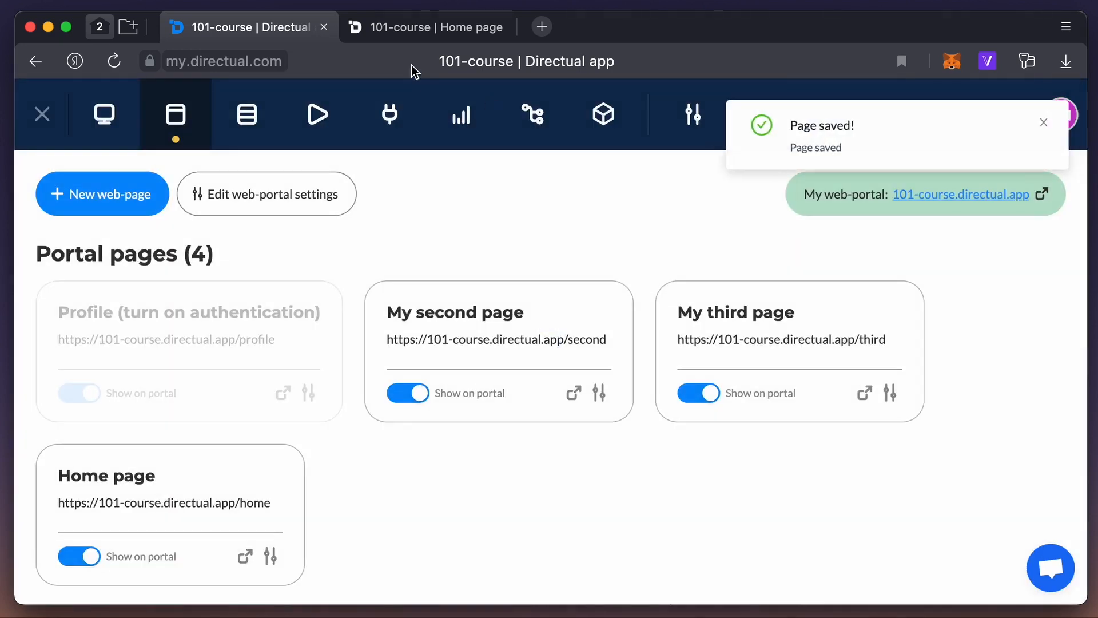
pyautogui.click(387, 34)
pyautogui.press('super+r')
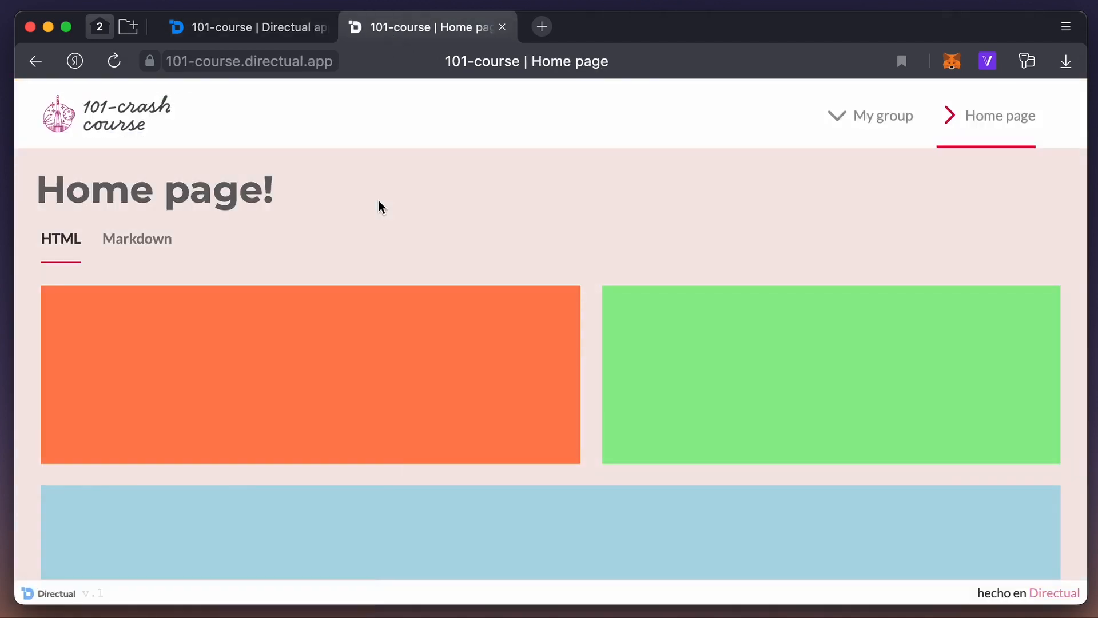
# Step: In the portal's appearance settings, select Customise theme to examine its custom coloring fields, and reselect the Raspberry color scheme
pyautogui.click(261, 30)
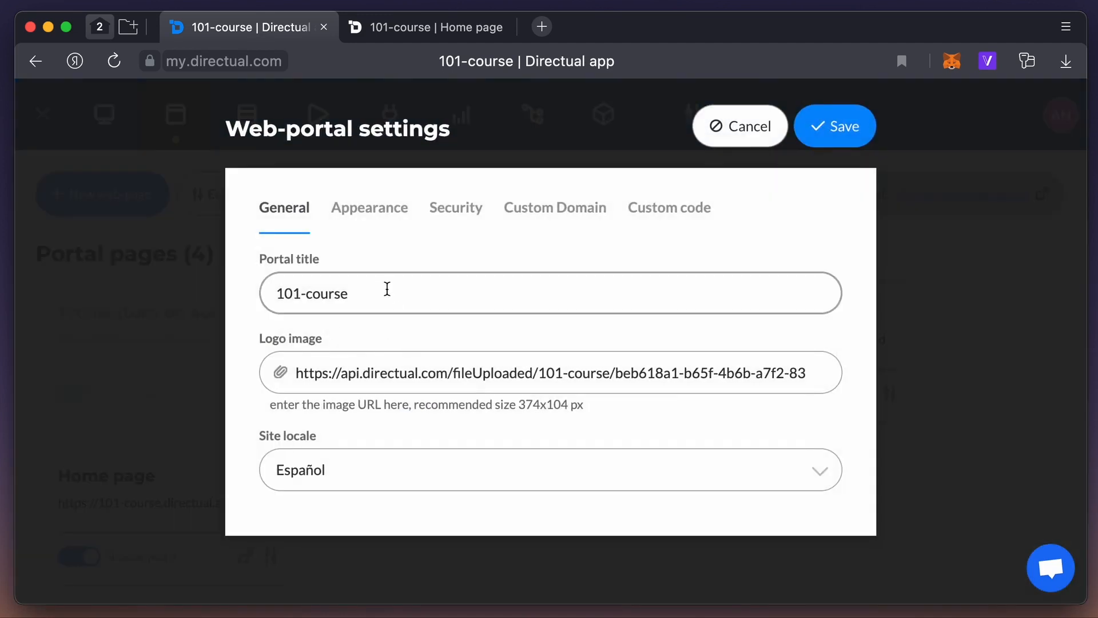
pyautogui.click(386, 211)
pyautogui.scroll(-6, 420, 316)
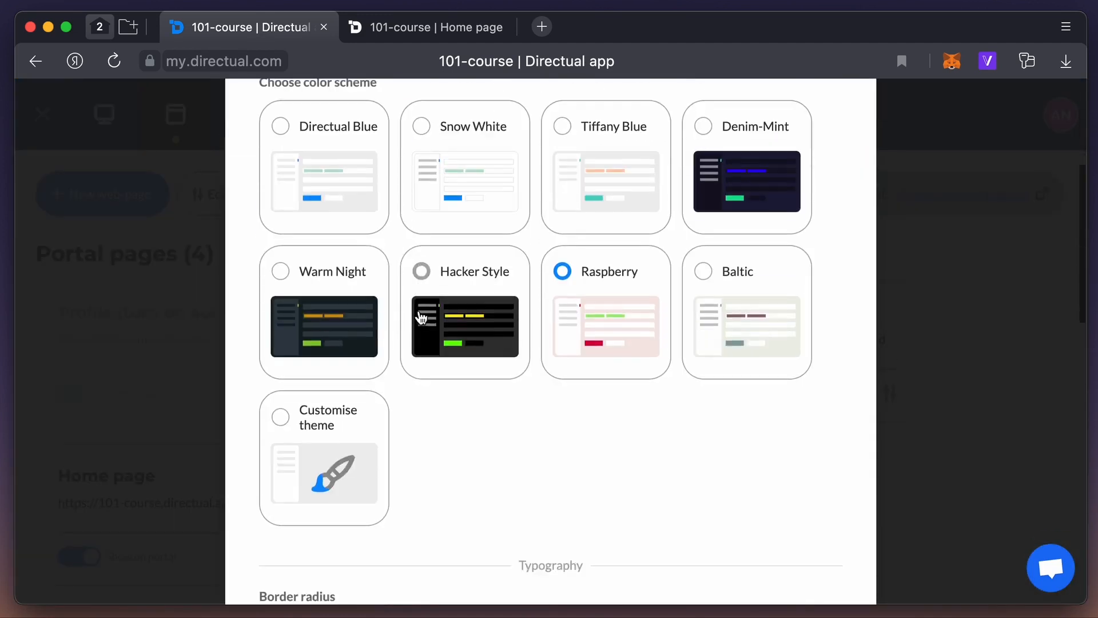
pyautogui.click(355, 352)
pyautogui.scroll(-6, 356, 352)
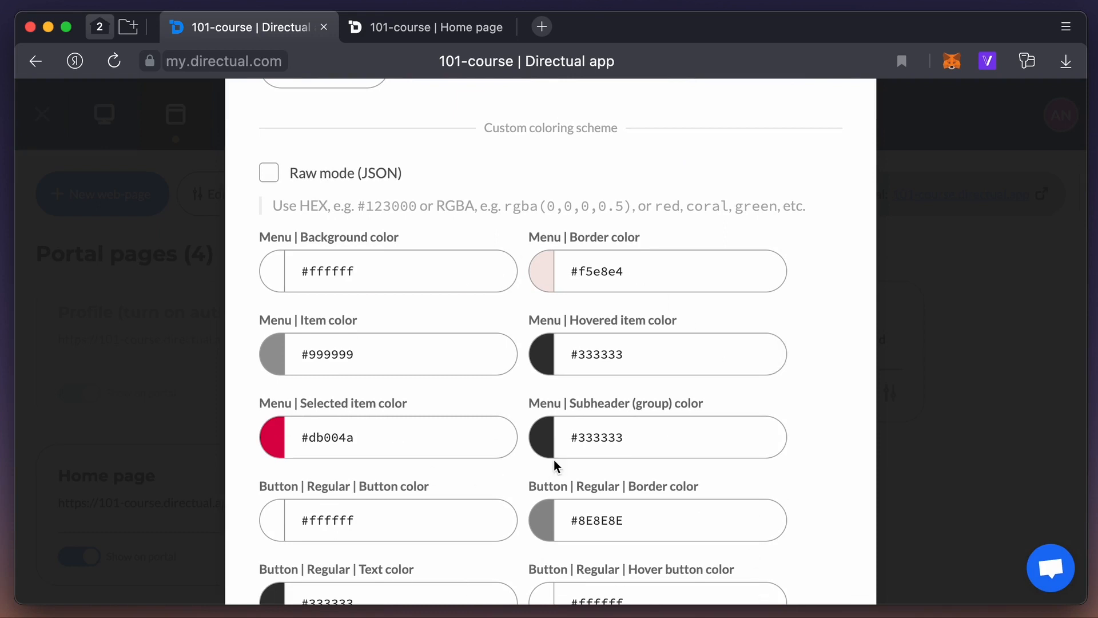
pyautogui.scroll(6, 554, 461)
pyautogui.scroll(3, 675, 393)
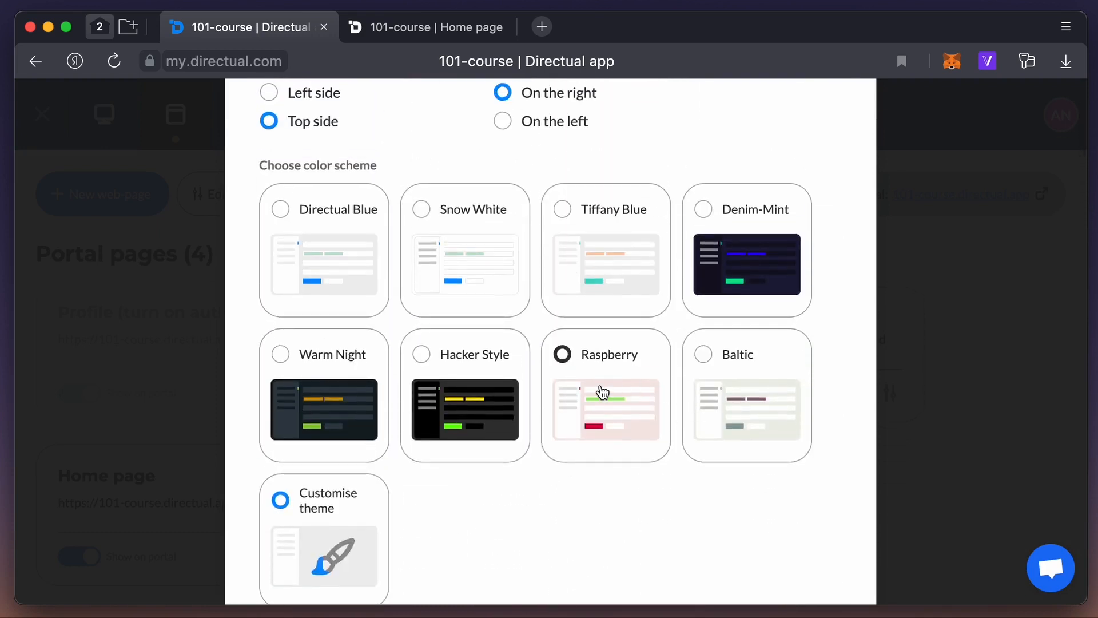
pyautogui.click(600, 385)
# Step: Set the headers font family to Merriweather and the border radius to 8 px in the typography settings
pyautogui.scroll(-8, 600, 384)
pyautogui.scroll(1, 599, 384)
pyautogui.click(426, 260)
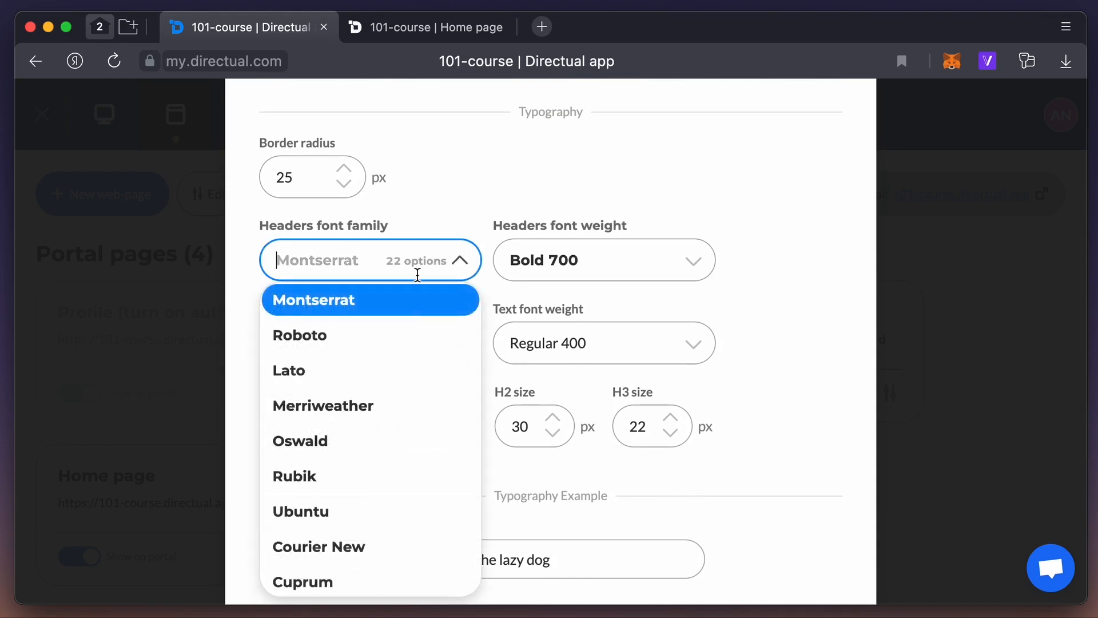
pyautogui.click(376, 407)
pyautogui.click(313, 170)
pyautogui.moveTo(312, 171); pyautogui.dragTo(264, 170)
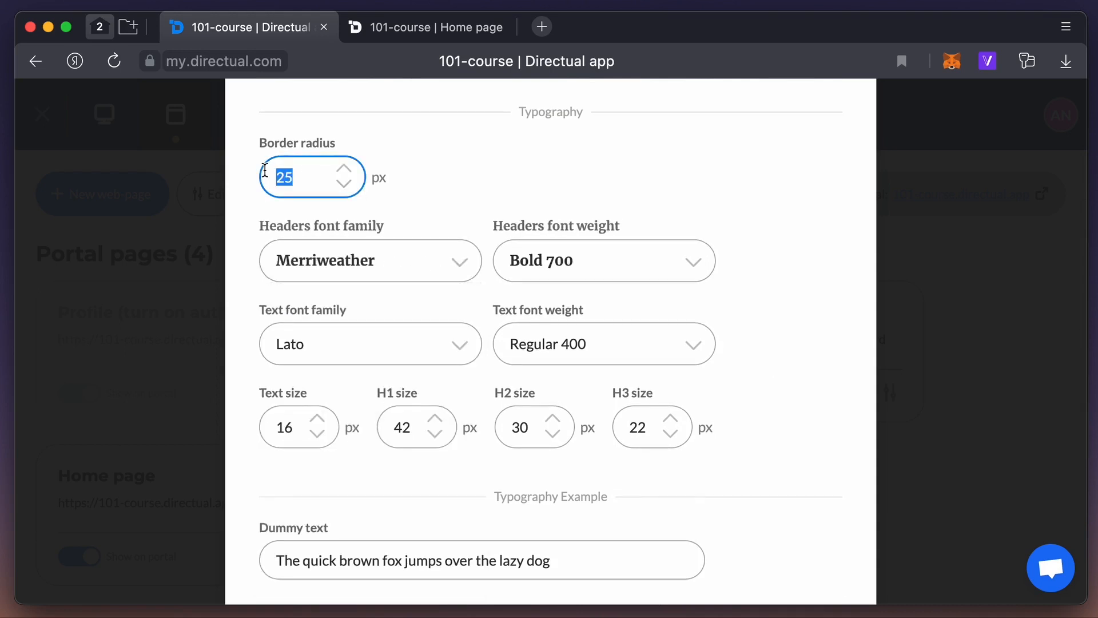
pyautogui.write('8')
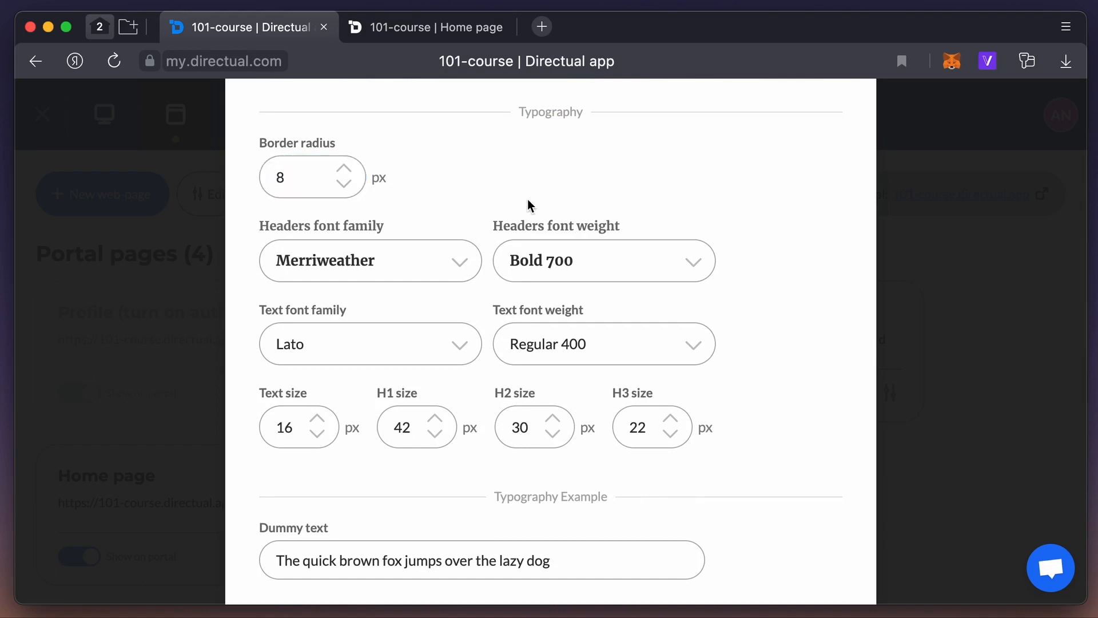
# Step: Set the text font family to Oswald and check it in the typography example
pyautogui.click(411, 340)
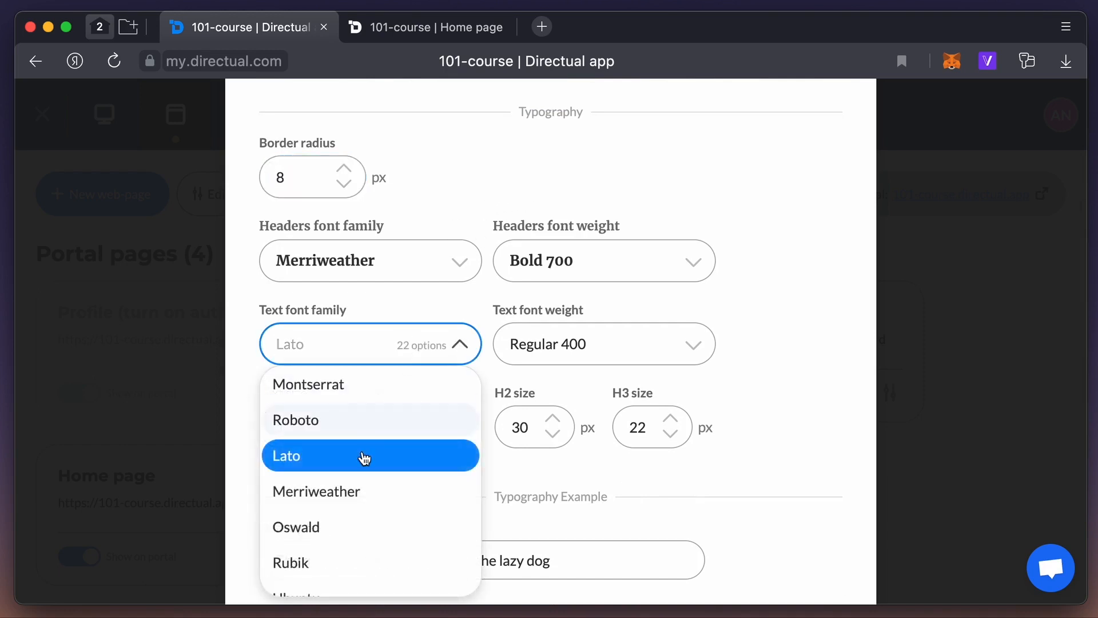
pyautogui.click(346, 526)
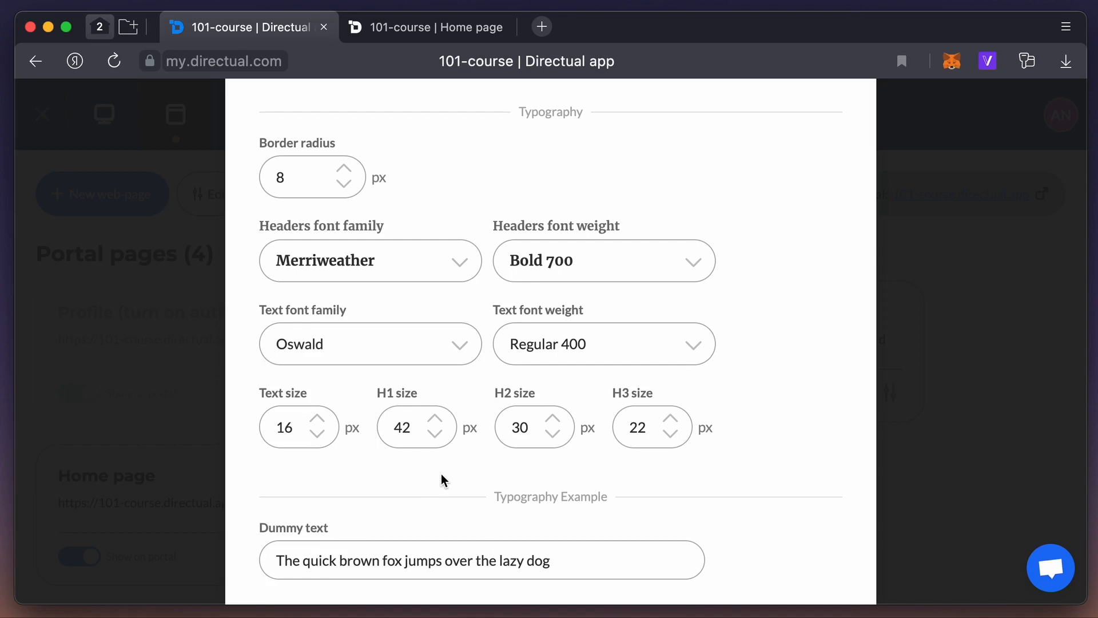
pyautogui.scroll(-5, 441, 474)
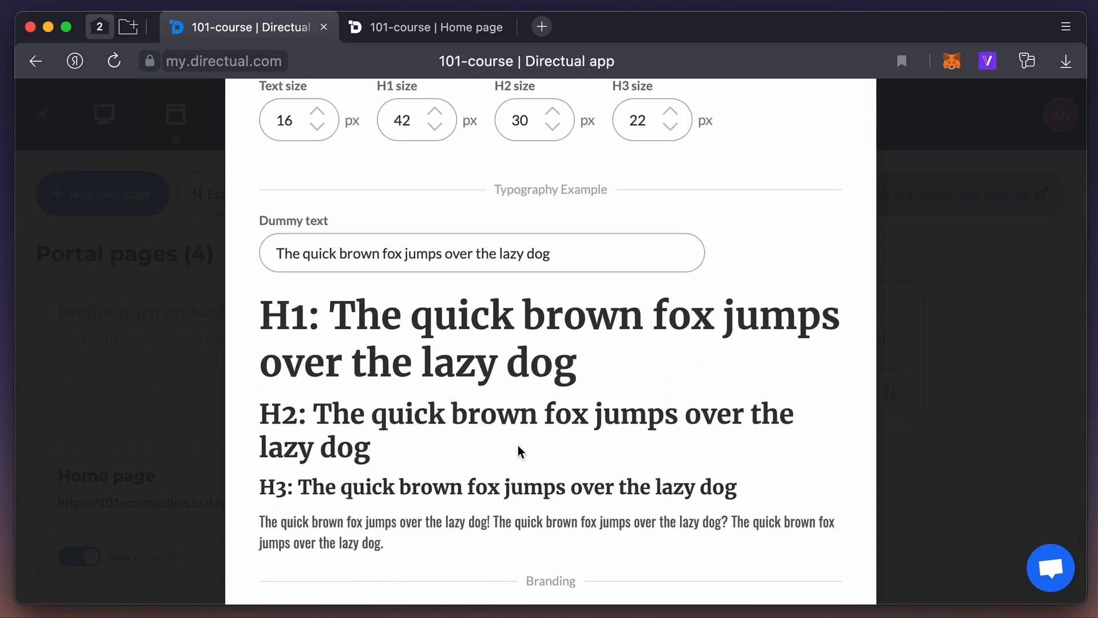
pyautogui.scroll(3, 410, 411)
# Step: Set the text font family to Rubik, save the web-portal settings and view the published portal
pyautogui.click(375, 239)
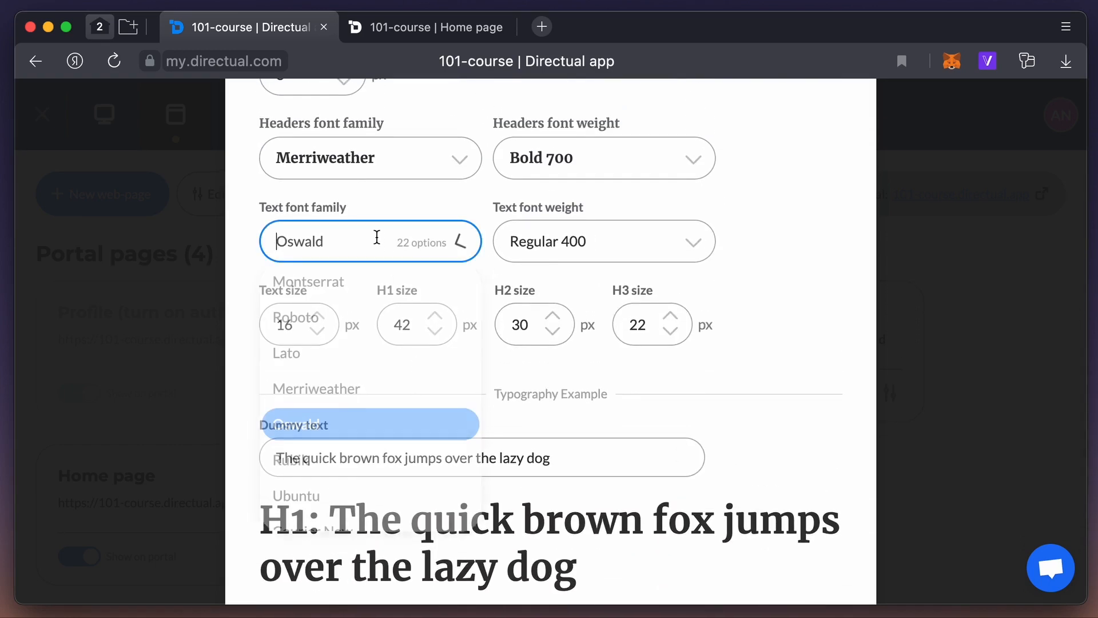
pyautogui.click(355, 472)
pyautogui.scroll(-4, 355, 471)
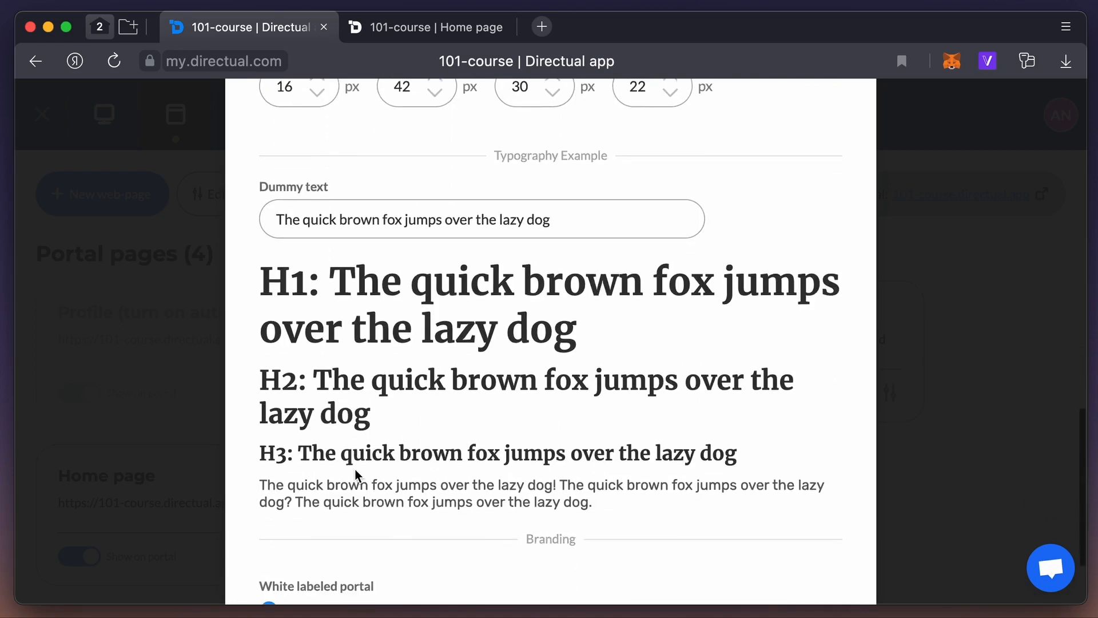
pyautogui.scroll(12, 399, 444)
pyautogui.click(830, 144)
pyautogui.click(380, 30)
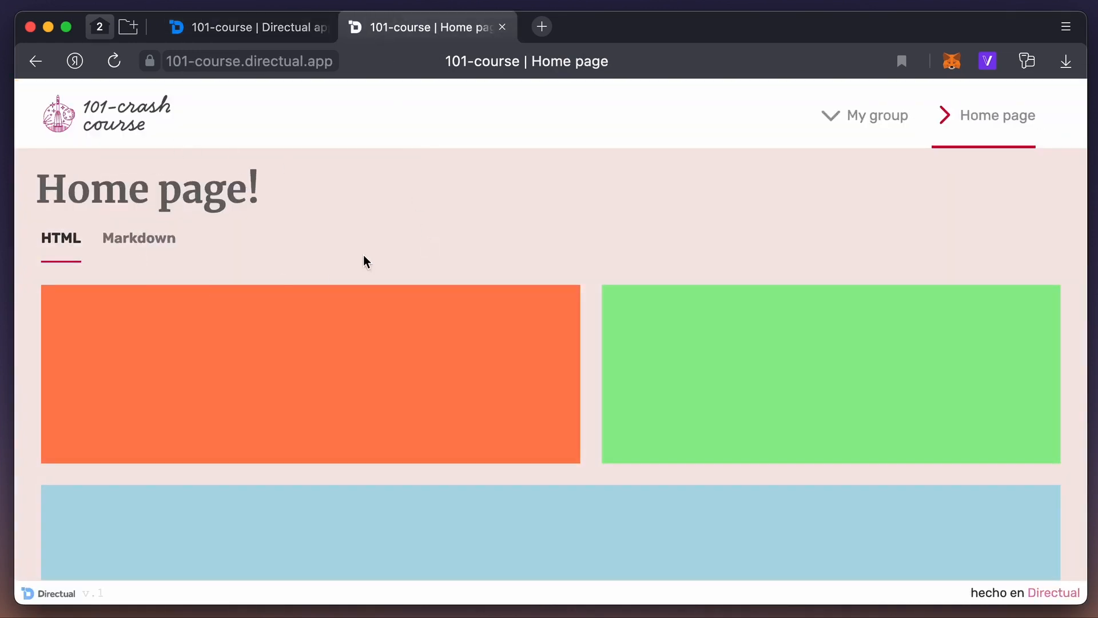
# Step: Set the portal's branding to White labeled portal (no footer), save it and reload the published portal to check it
pyautogui.click(296, 26)
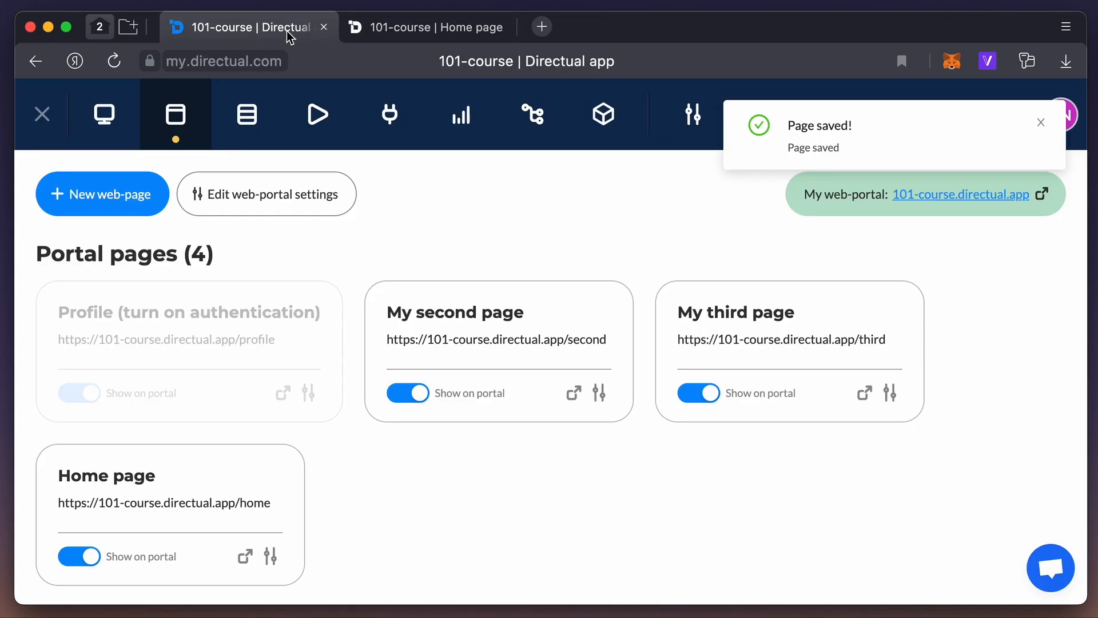
pyautogui.click(264, 199)
pyautogui.click(366, 210)
pyautogui.scroll(-10, 429, 338)
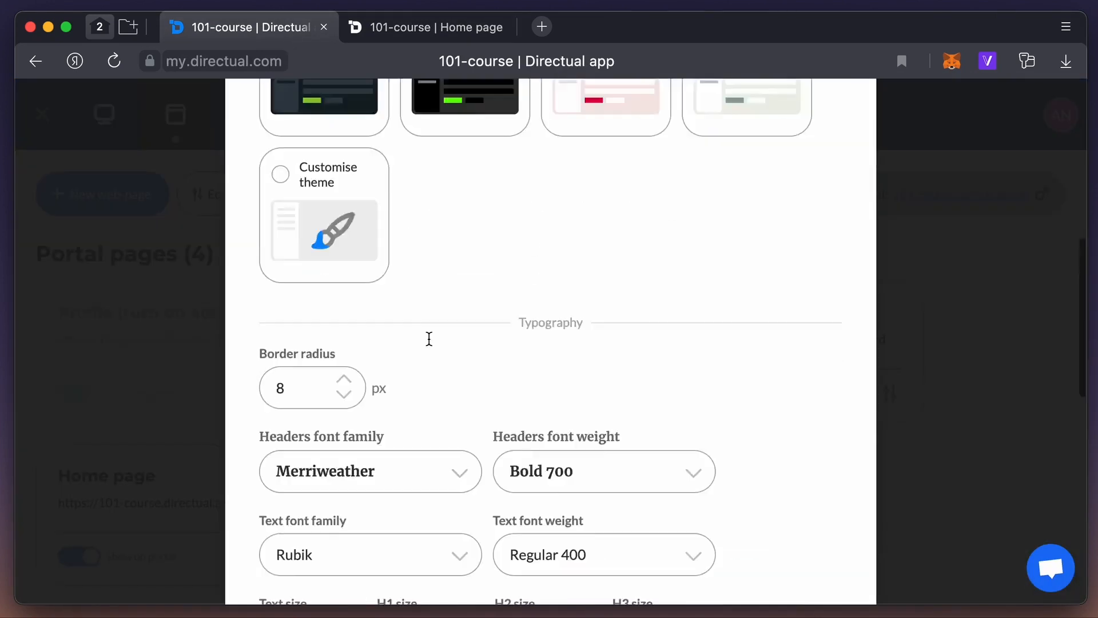
pyautogui.click(375, 529)
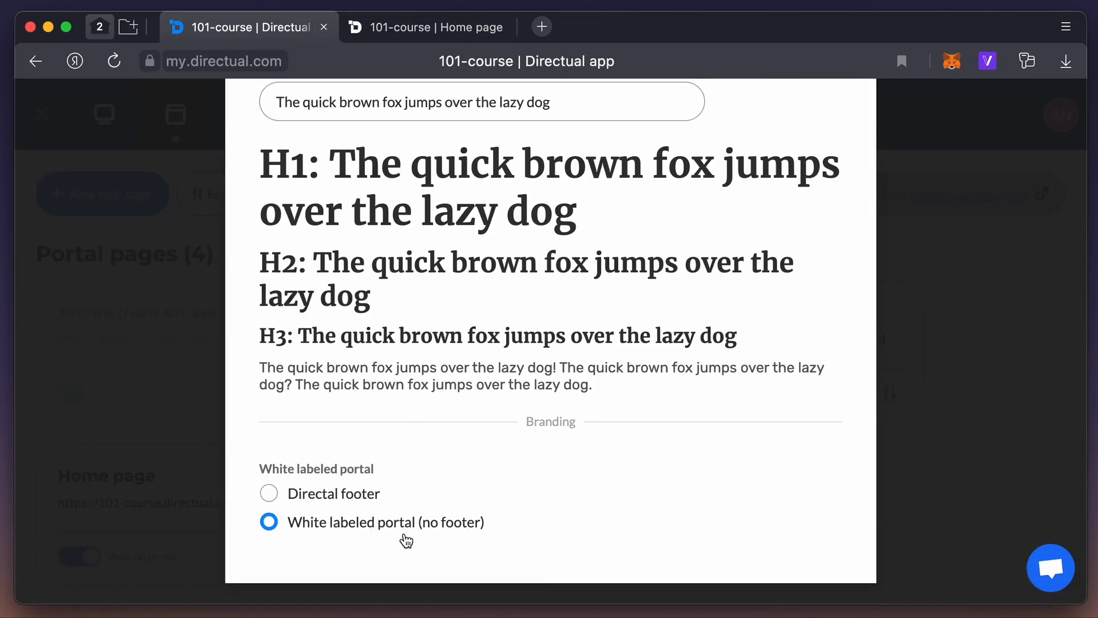
pyautogui.scroll(10, 660, 246)
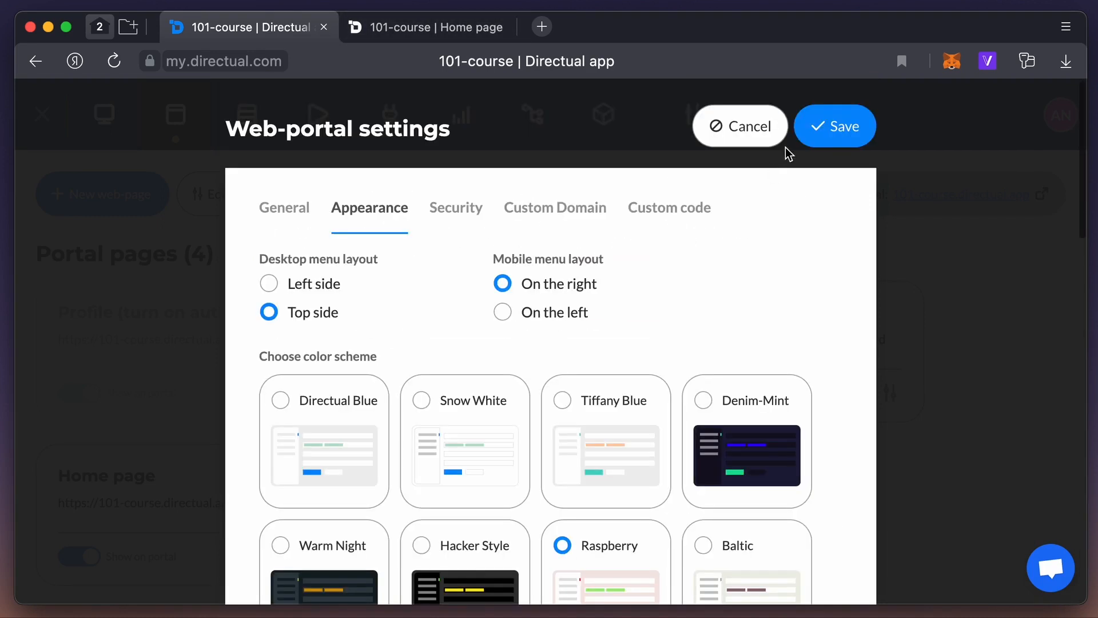
pyautogui.click(825, 127)
pyautogui.click(424, 29)
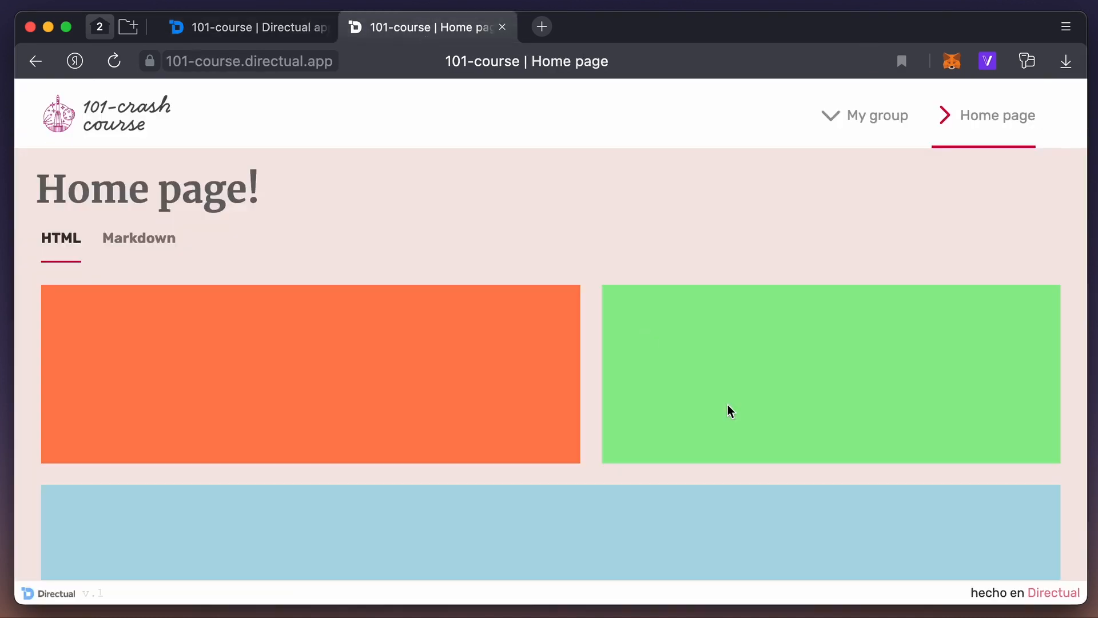
pyautogui.press('super+r')
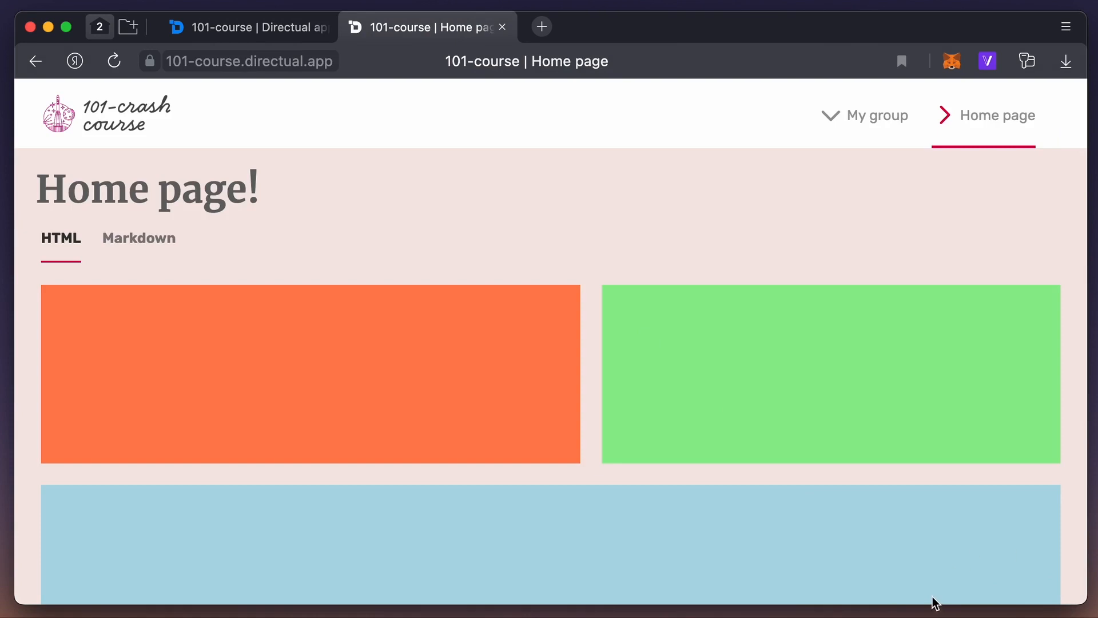
# Step: Set the portal's branding back to Directal footer in the appearance settings and save
pyautogui.click(320, 20)
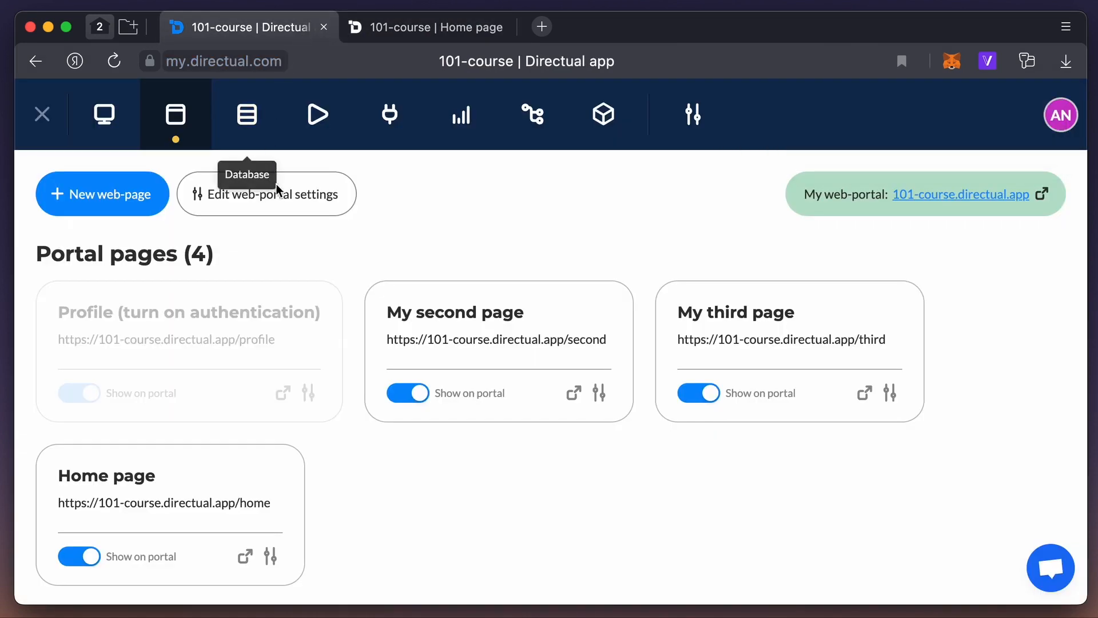
pyautogui.click(286, 195)
pyautogui.click(337, 207)
pyautogui.scroll(-10, 396, 341)
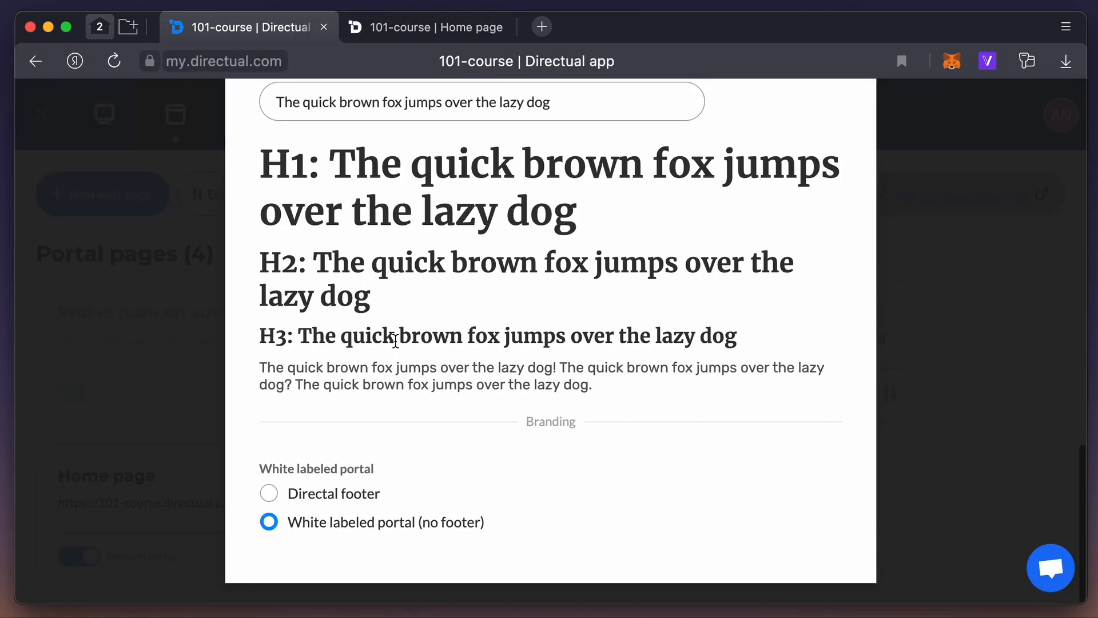
pyautogui.click(363, 493)
pyautogui.scroll(10, 504, 476)
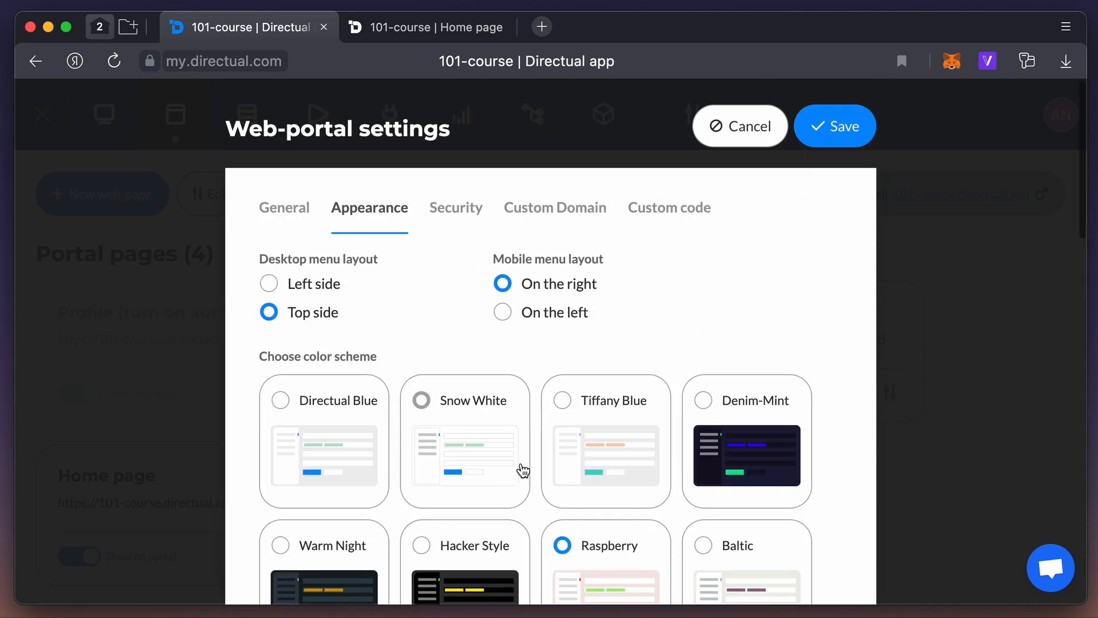
pyautogui.click(830, 126)
# Step: Turn on authentication for the site in the portal's security settings, save and reload the published portal to check it
pyautogui.click(284, 201)
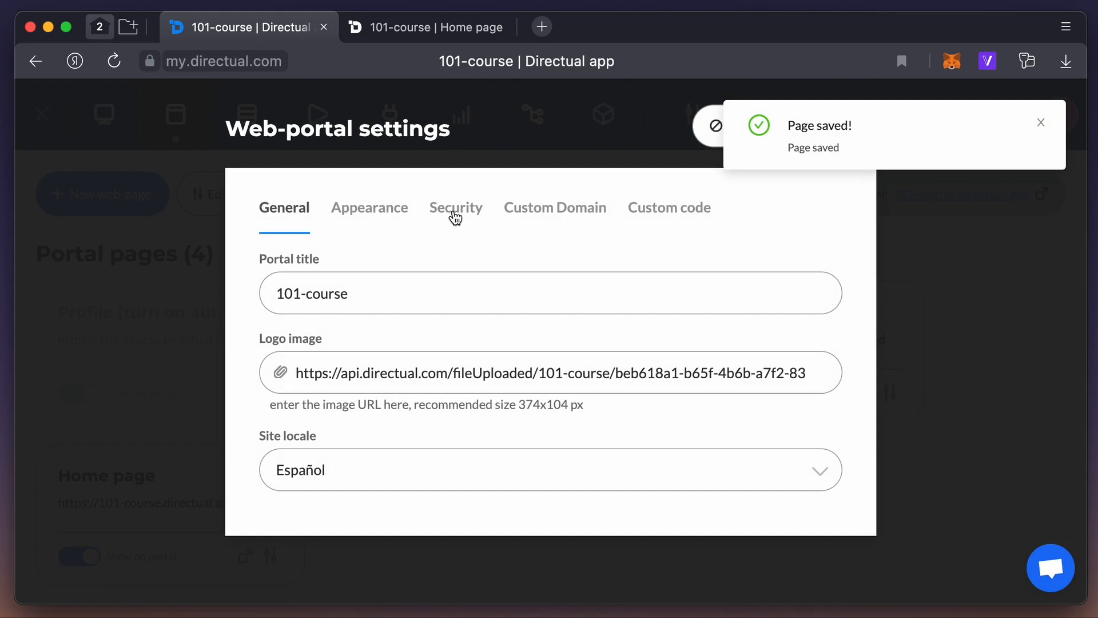
pyautogui.click(455, 217)
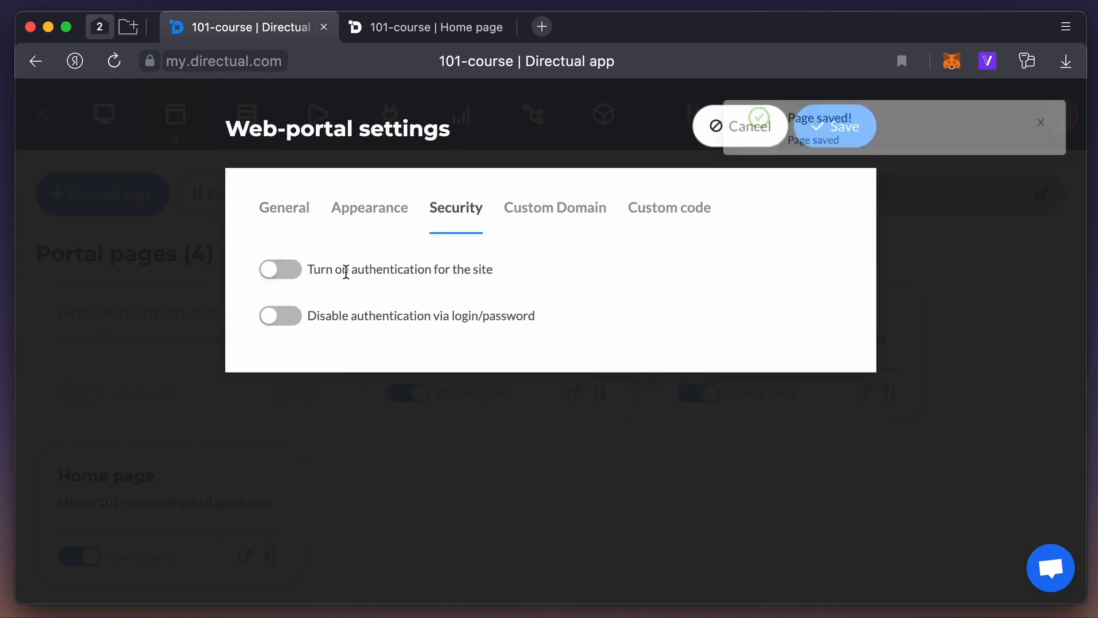
pyautogui.click(289, 269)
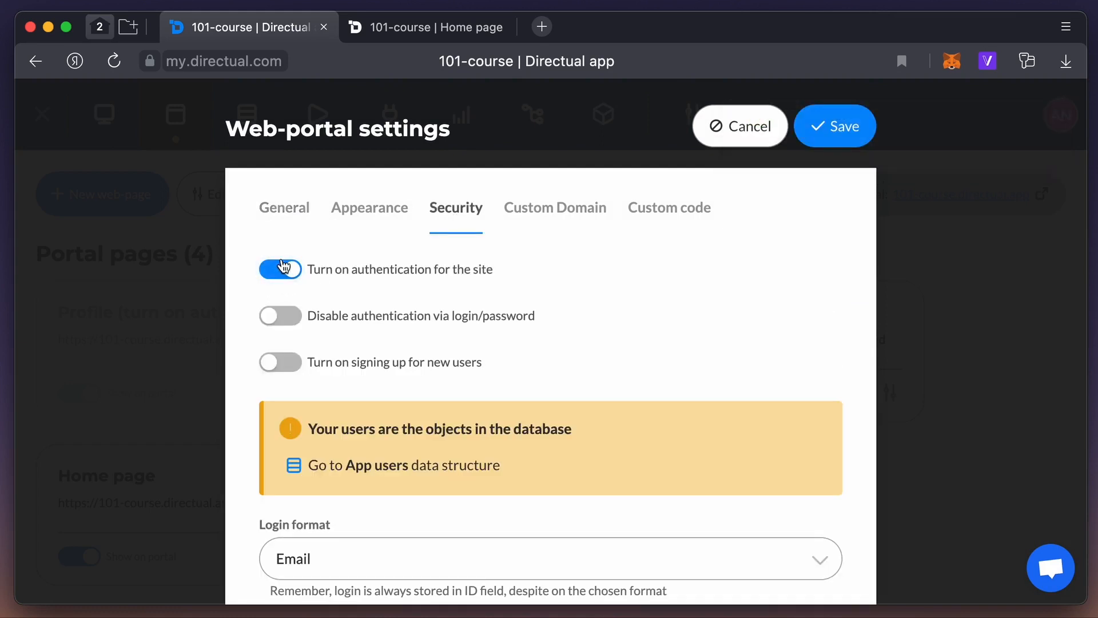
pyautogui.click(819, 127)
pyautogui.click(405, 27)
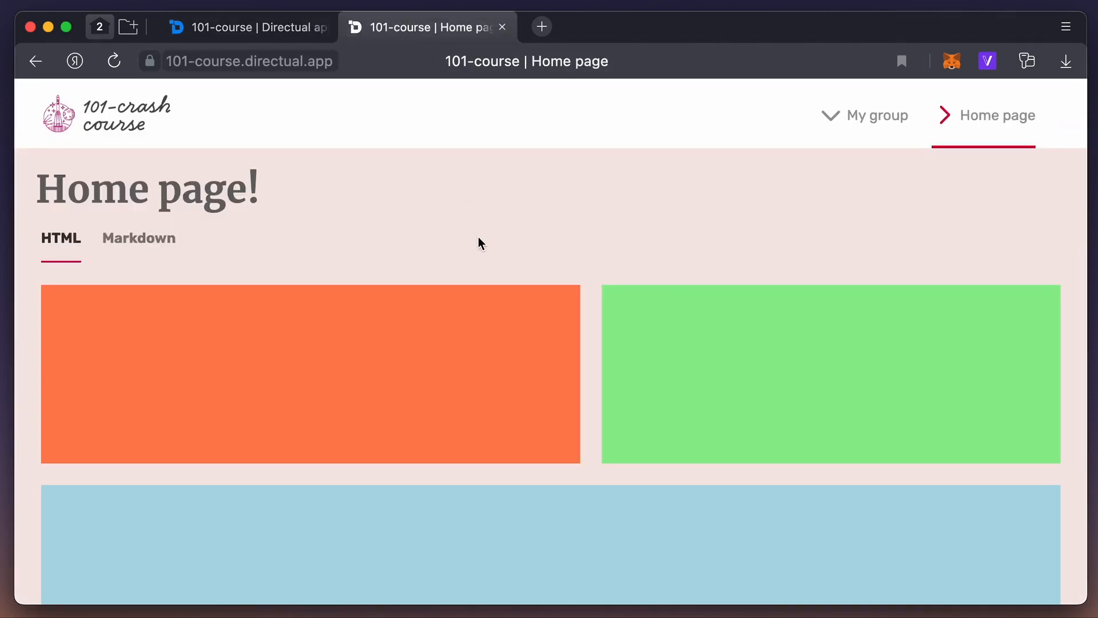
pyautogui.press('super+r')
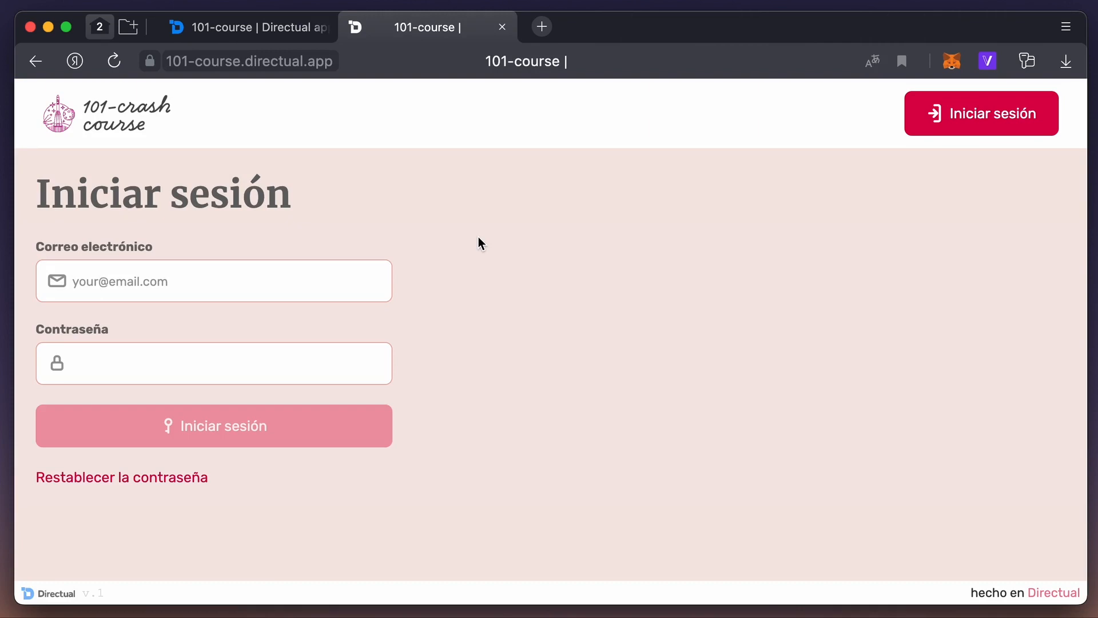
# Step: Change the web-portal's site locale to English, save it and reload the published portal to check the sign-in page
pyautogui.click(272, 26)
pyautogui.click(302, 207)
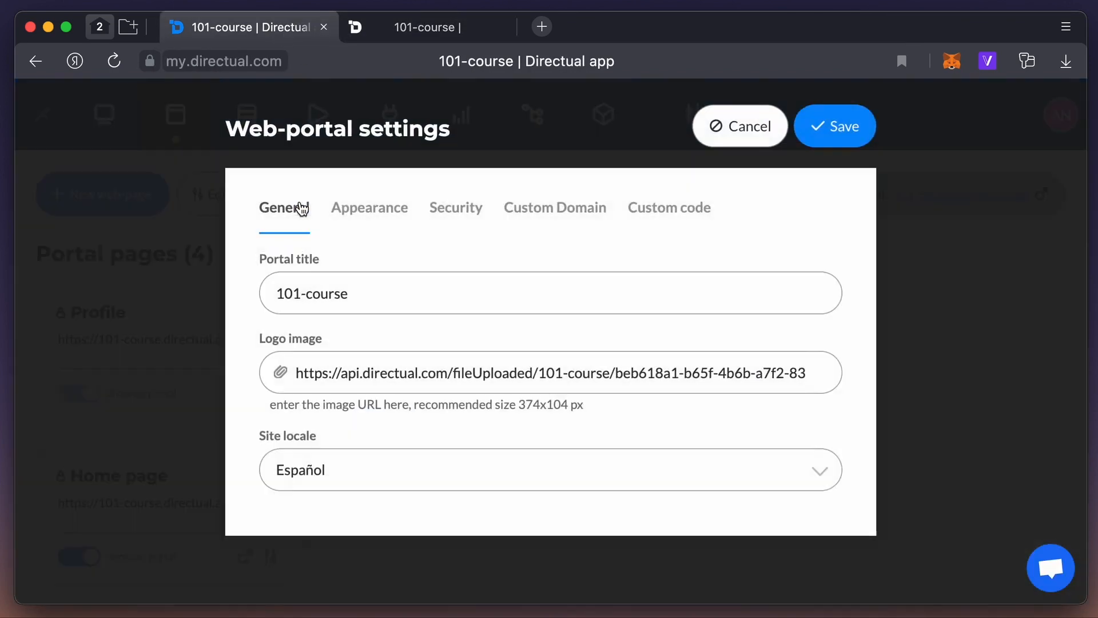
pyautogui.click(353, 478)
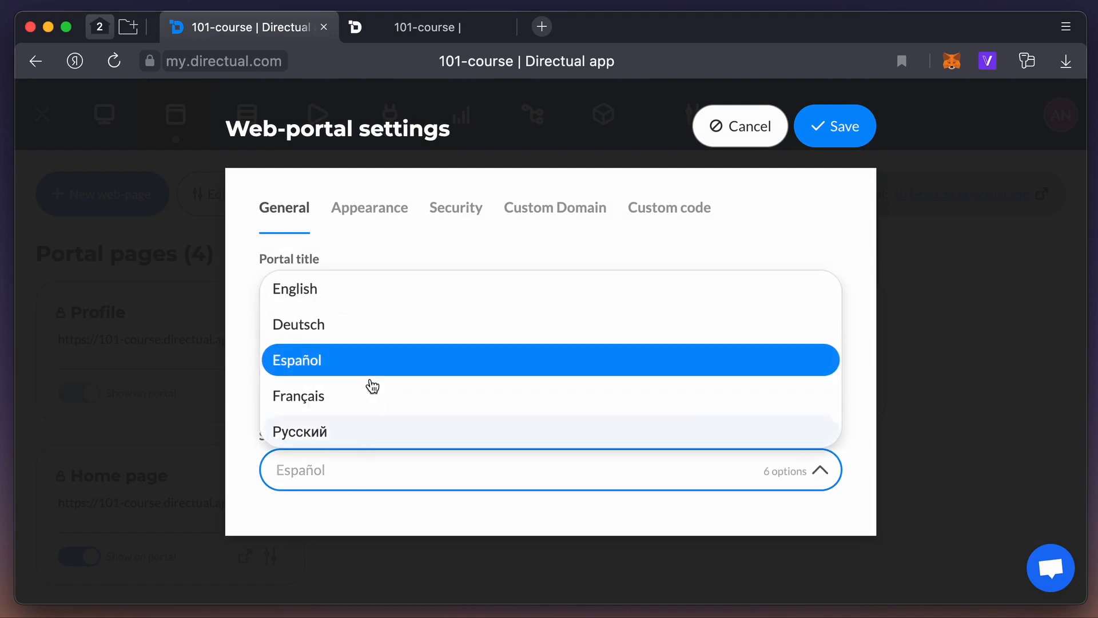
pyautogui.click(343, 291)
pyautogui.click(822, 141)
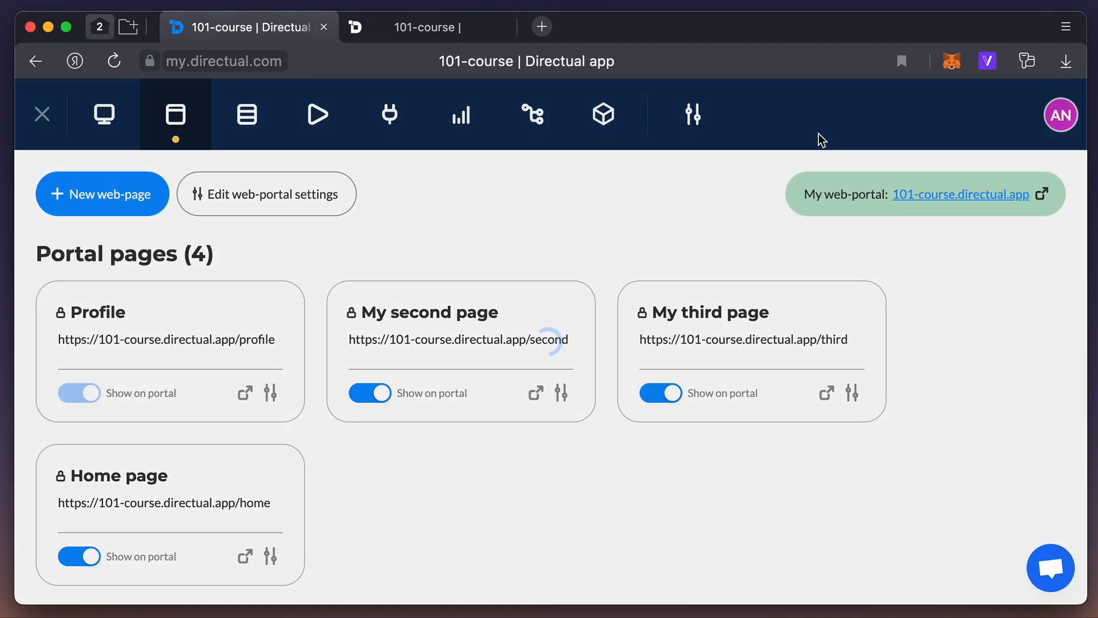
pyautogui.click(428, 27)
pyautogui.press('super+r')
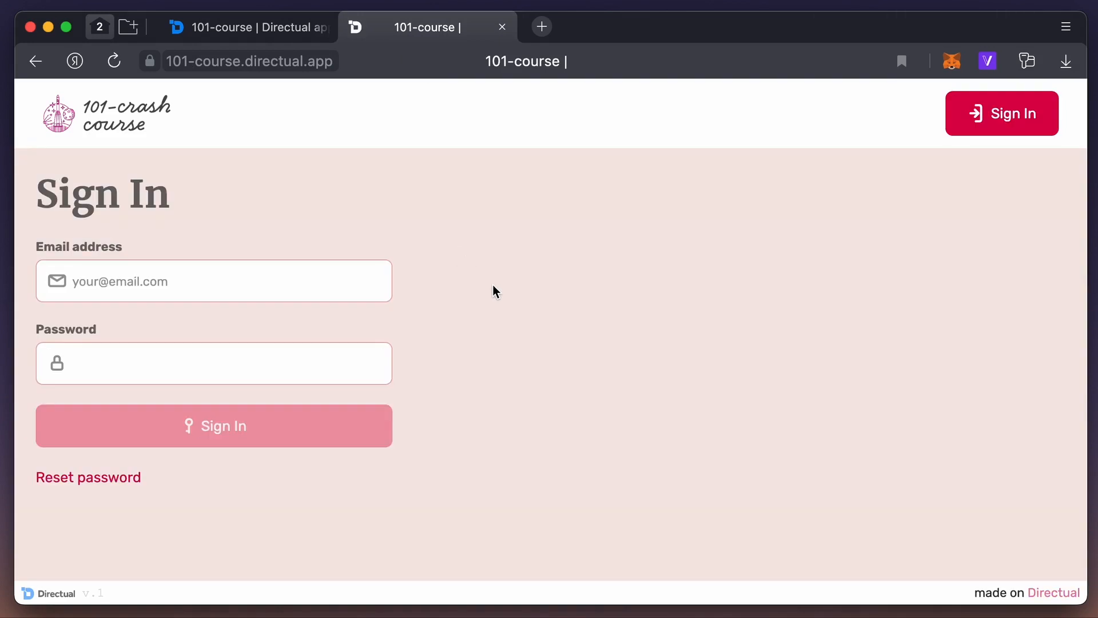
# Step: Turn on signing up for new users in the portal's security settings, save and return to the published portal
pyautogui.click(276, 34)
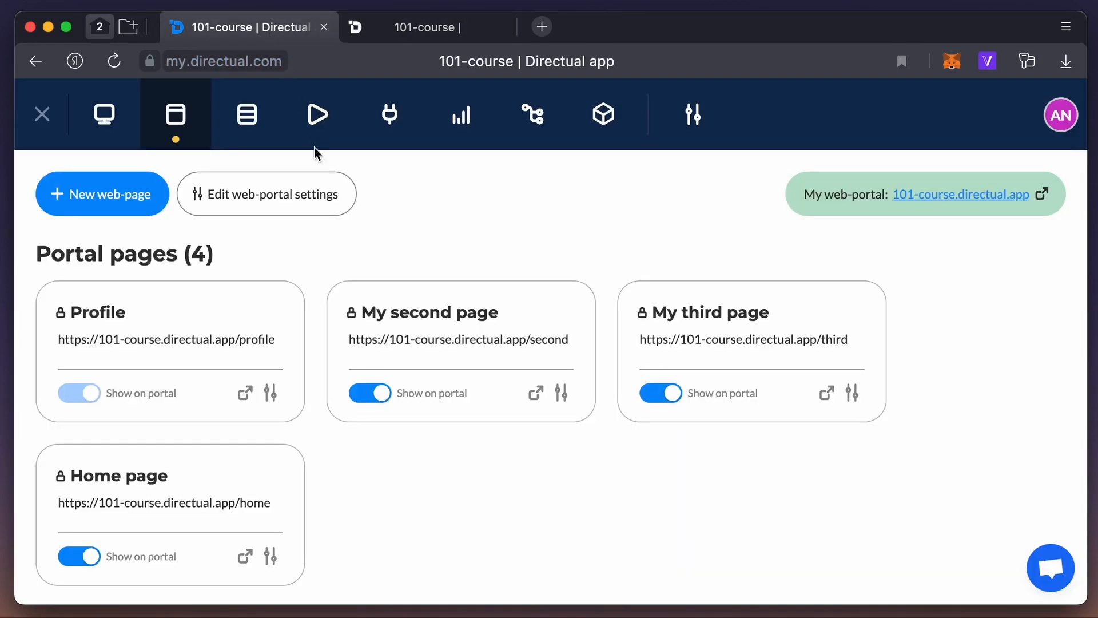
pyautogui.click(310, 208)
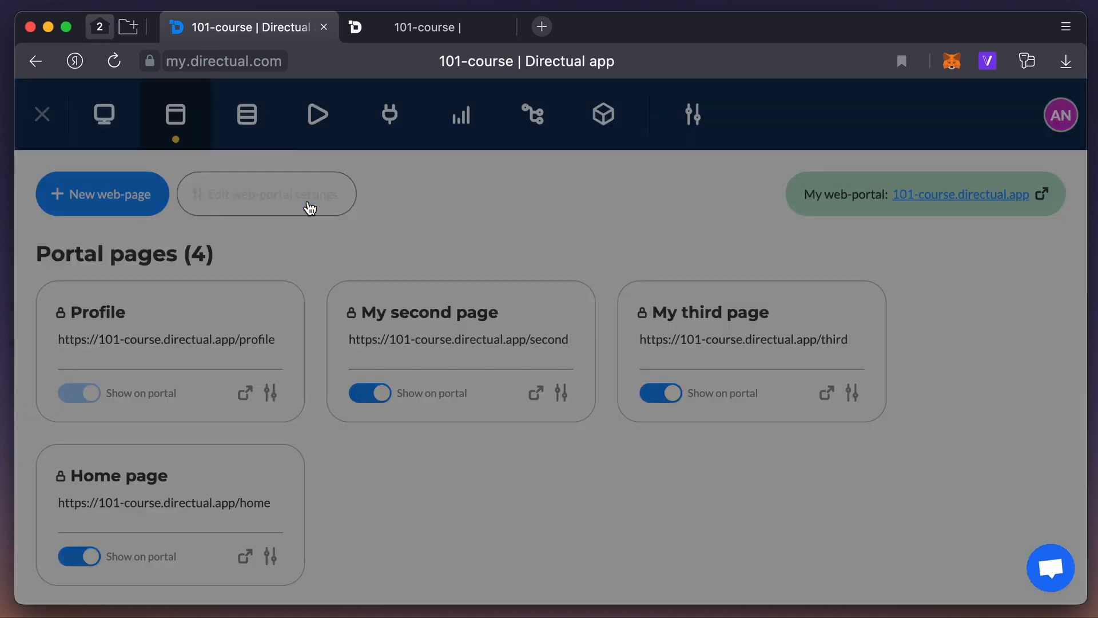
pyautogui.click(450, 216)
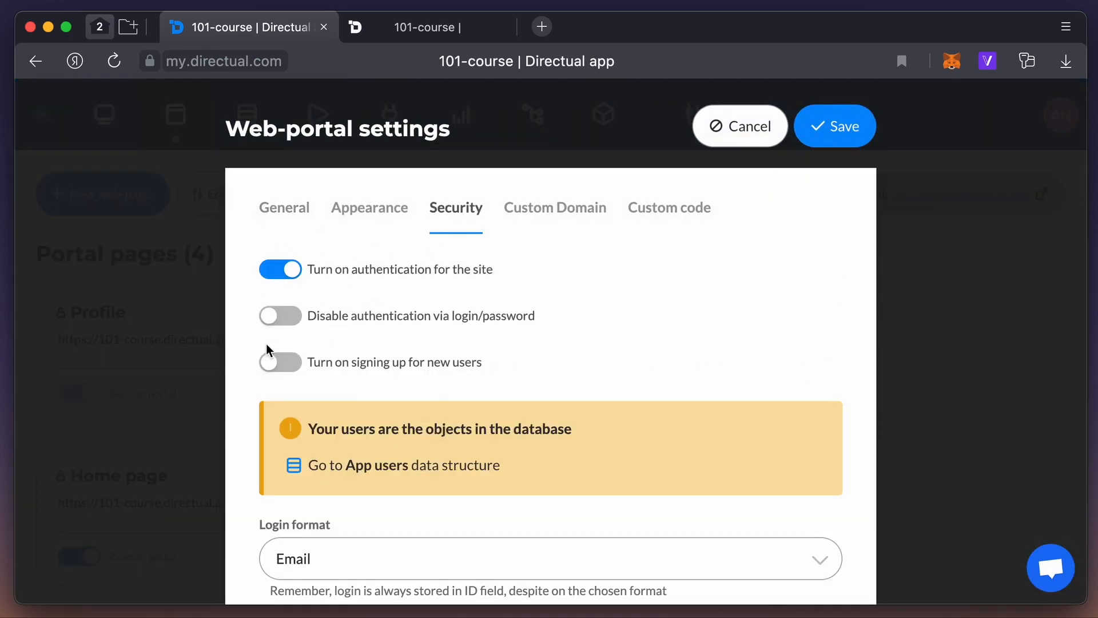
pyautogui.click(289, 372)
pyautogui.click(843, 129)
pyautogui.click(421, 28)
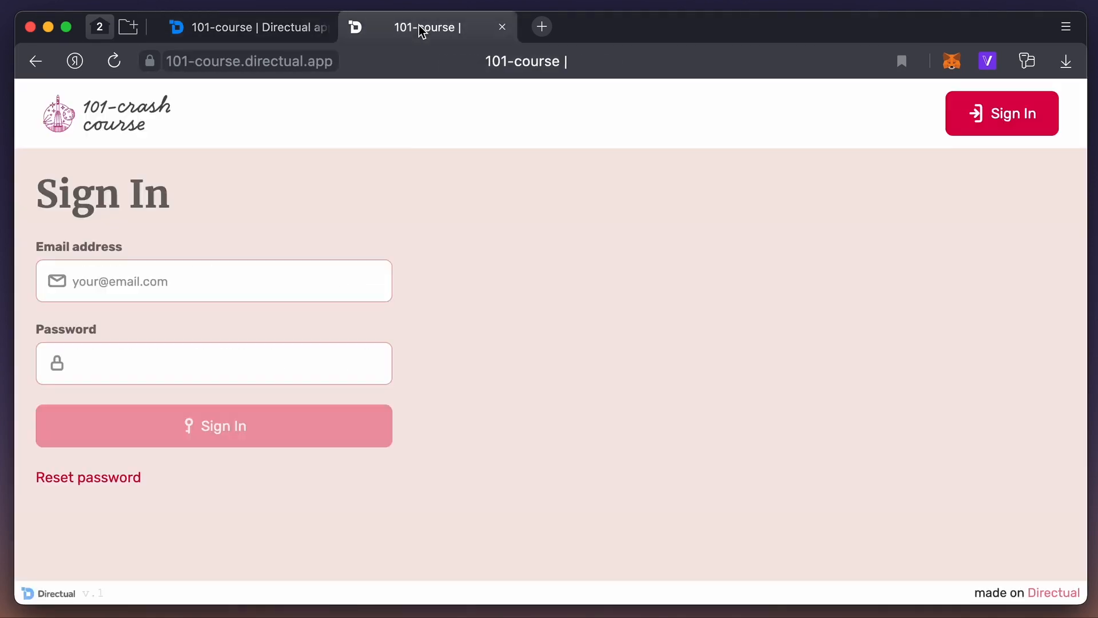
# Step: Reload the published portal, examine the account creation form and return to the sign-in form
pyautogui.press('super+r')
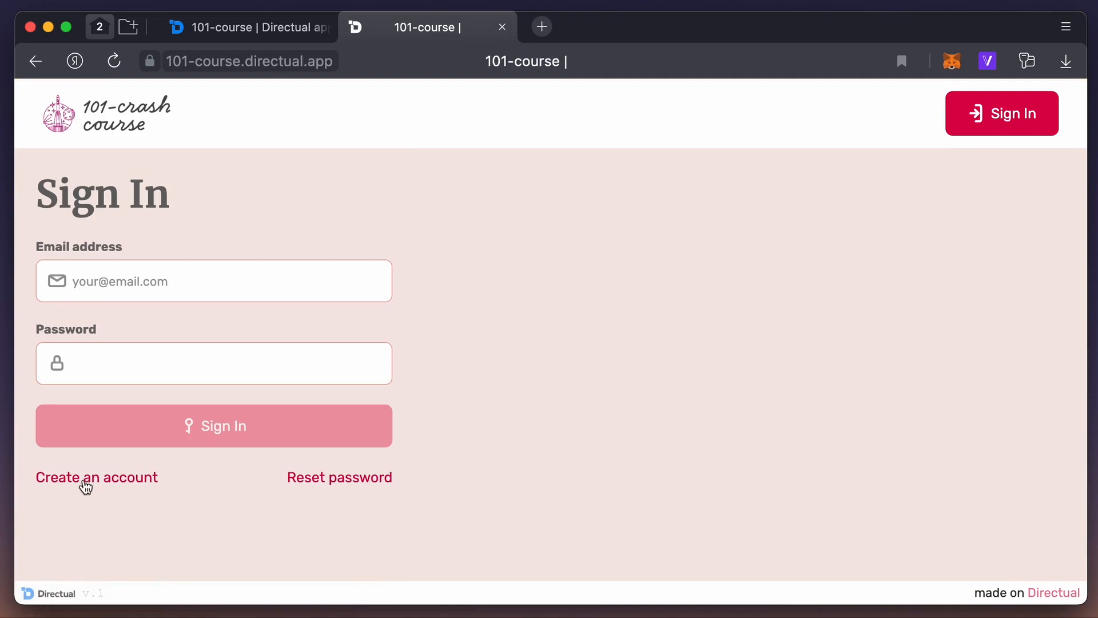
pyautogui.click(83, 480)
pyautogui.scroll(-2, 85, 486)
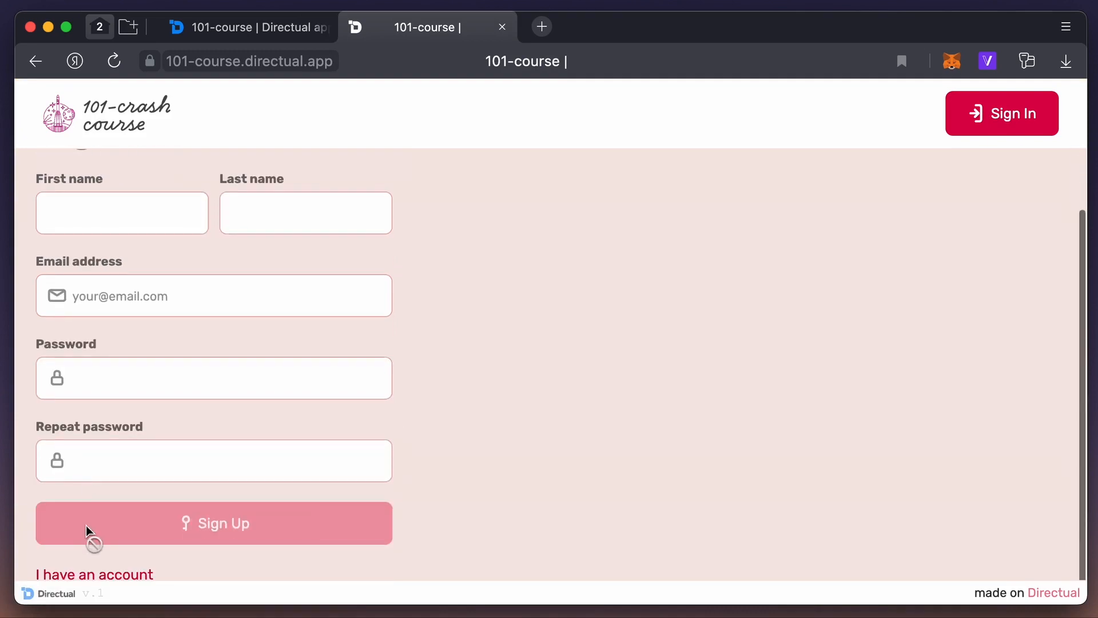
pyautogui.click(88, 574)
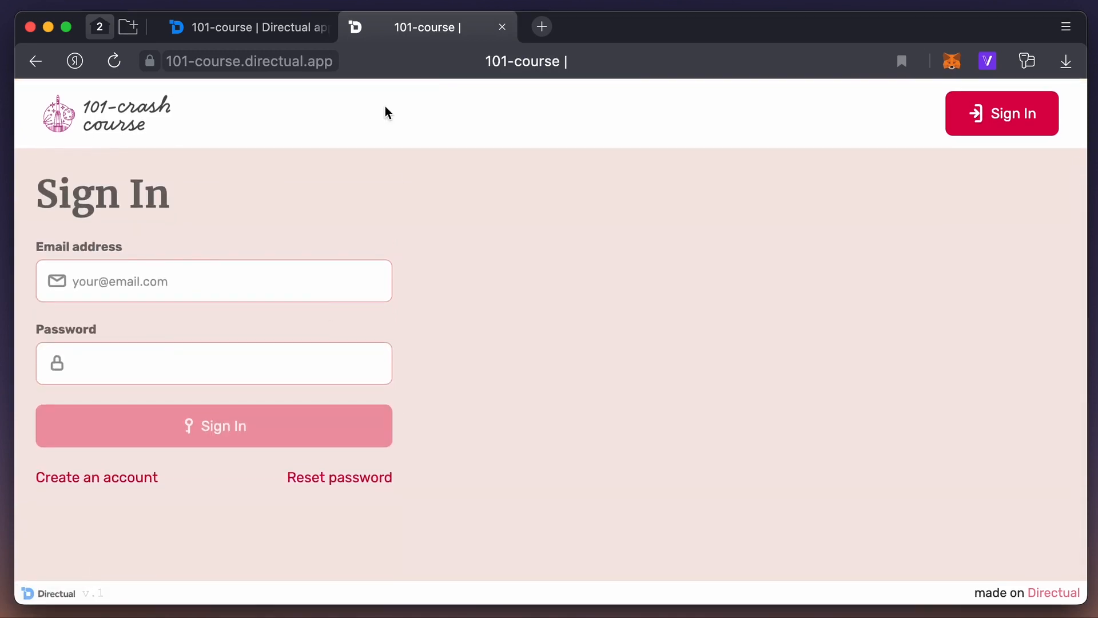
# Step: Review the authentication options in the web-portal's security settings in the Directual app and close them without saving
pyautogui.click(273, 39)
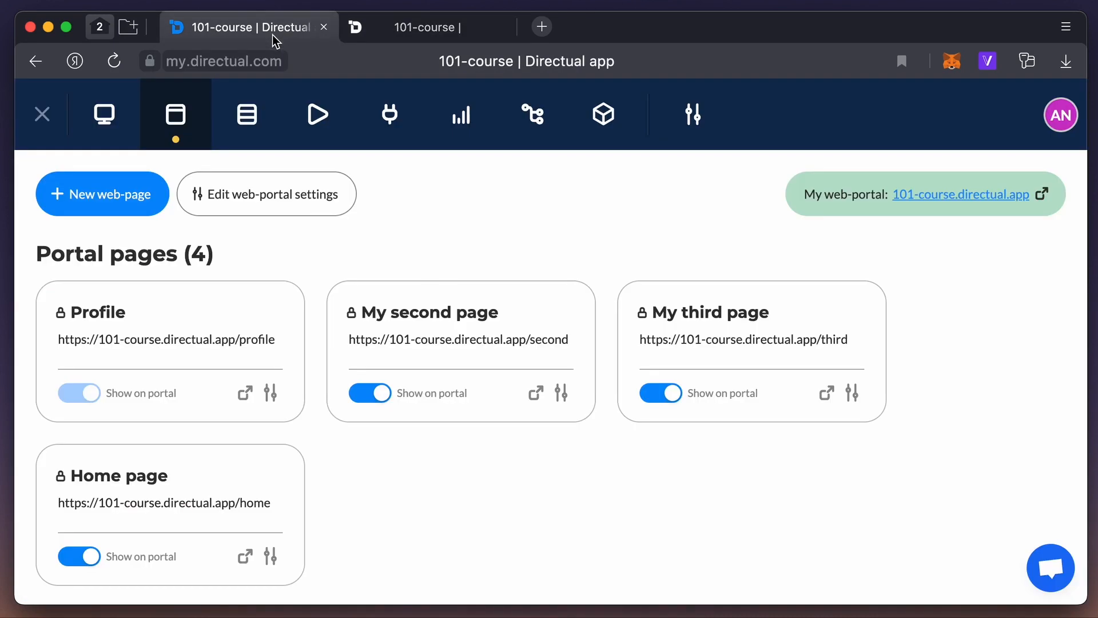
pyautogui.click(289, 205)
pyautogui.click(449, 215)
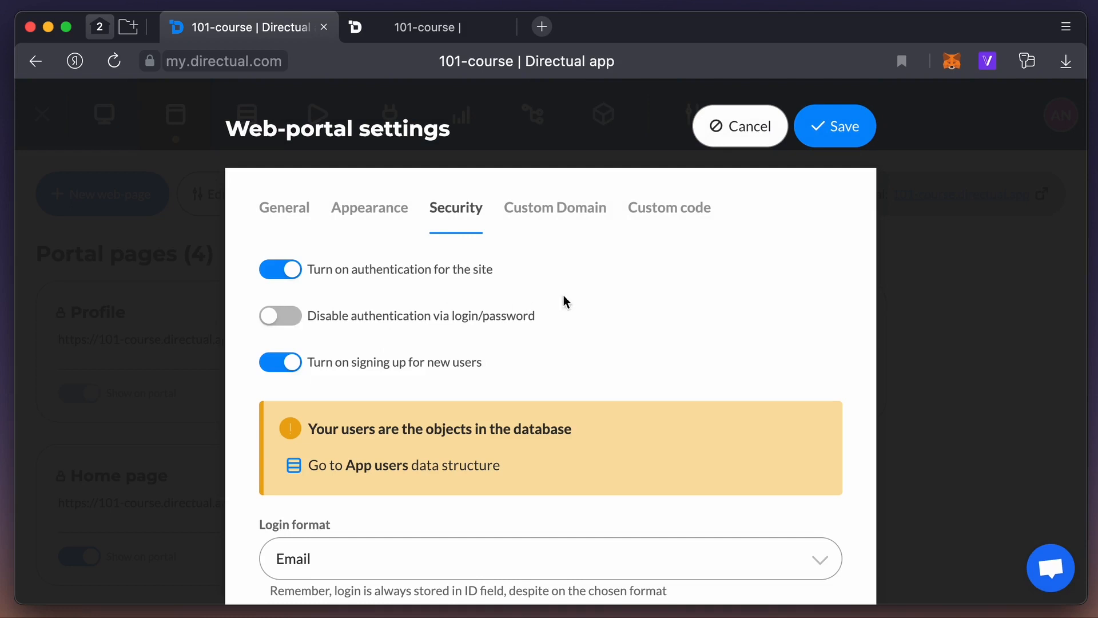
pyautogui.click(731, 129)
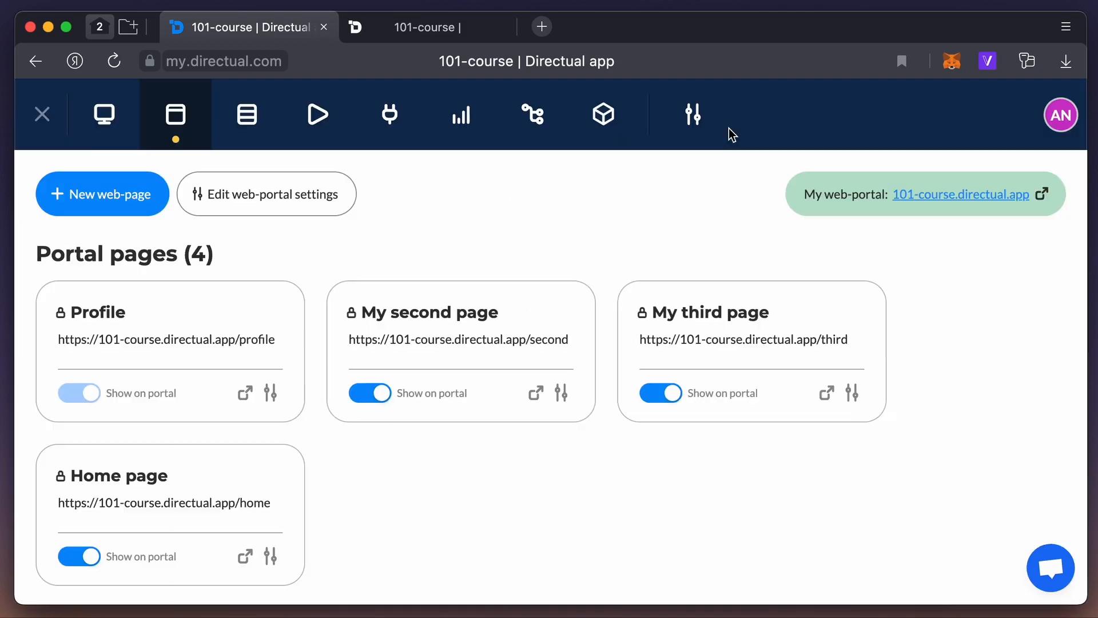
# Step: Install the Metamask plugin from the users authentication plugins, keeping its default parameters
pyautogui.click(603, 122)
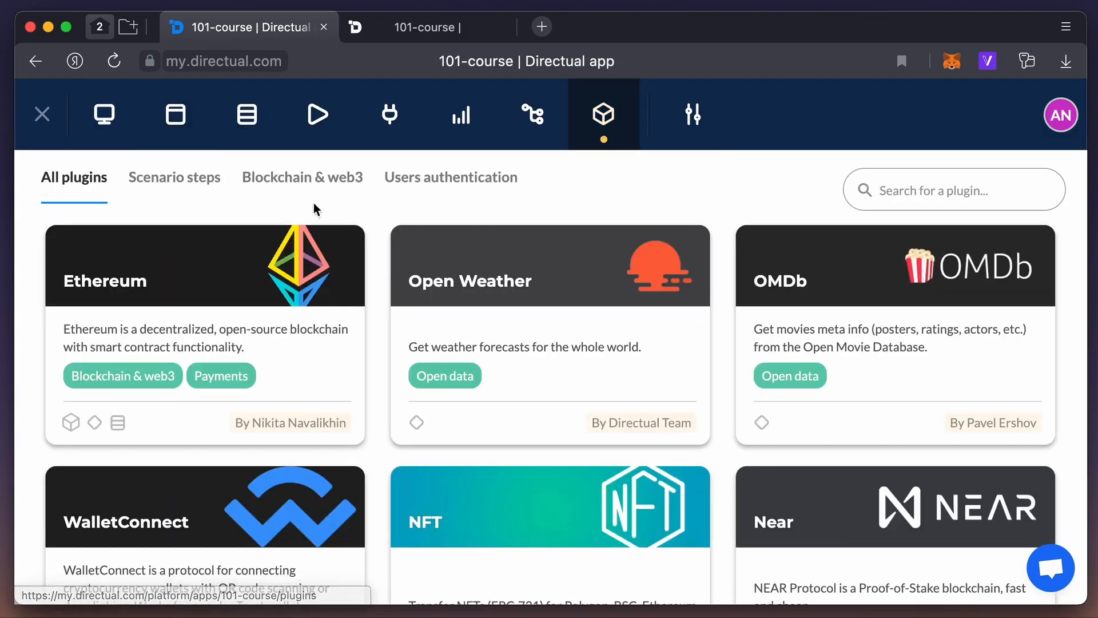
pyautogui.click(466, 181)
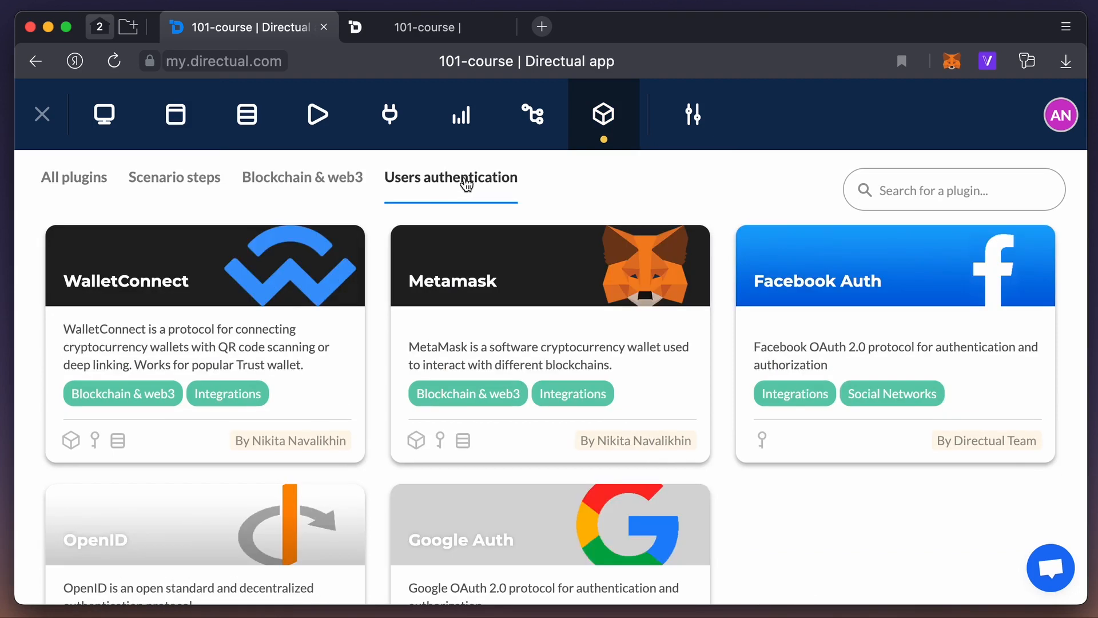
pyautogui.click(504, 273)
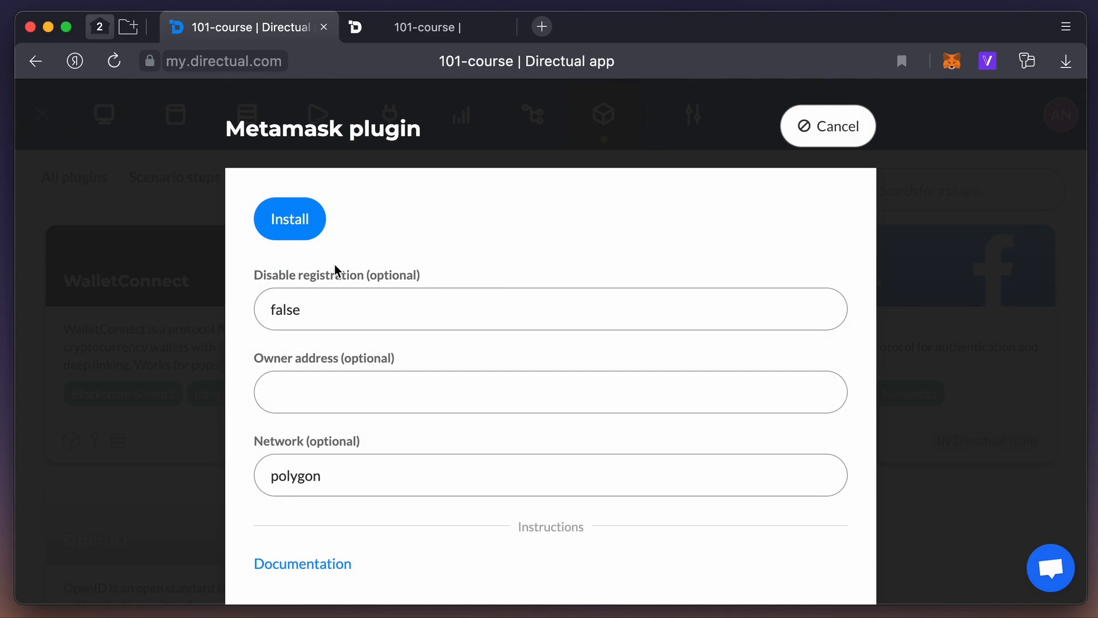
pyautogui.click(295, 223)
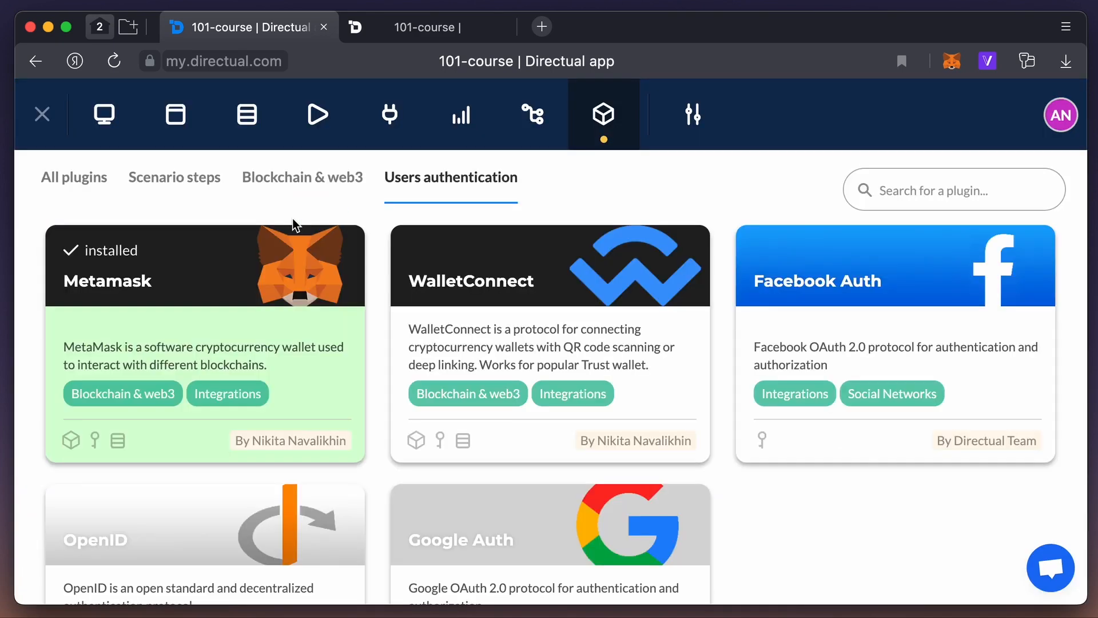
# Step: Disable authentication via login/password in the web-portal's security settings, save and reload the published portal to check the sign-in page
pyautogui.click(194, 136)
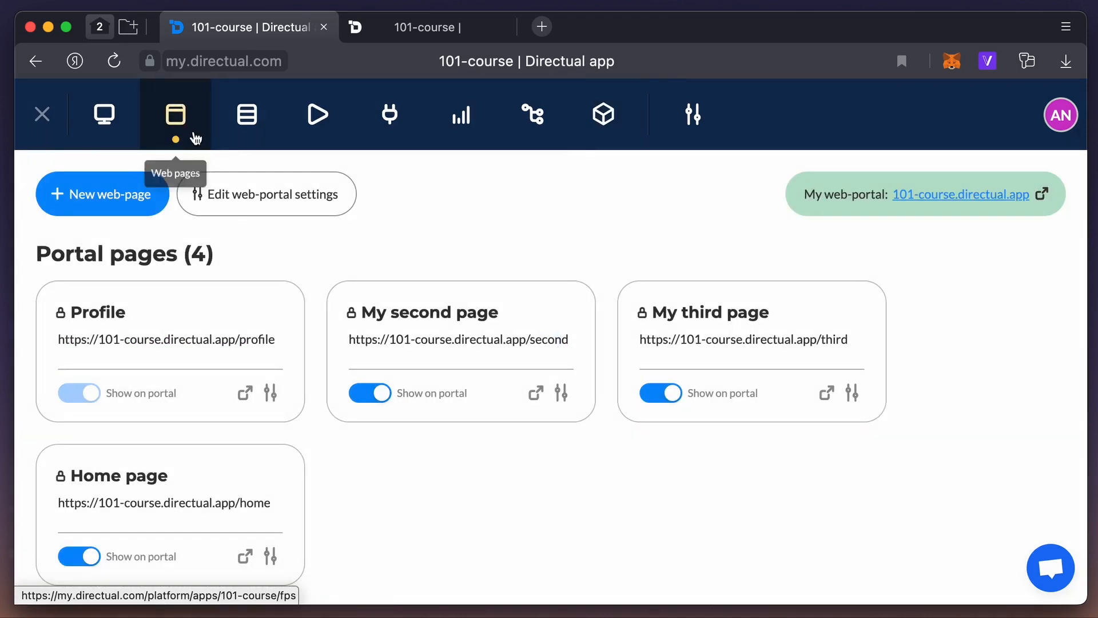
pyautogui.click(253, 195)
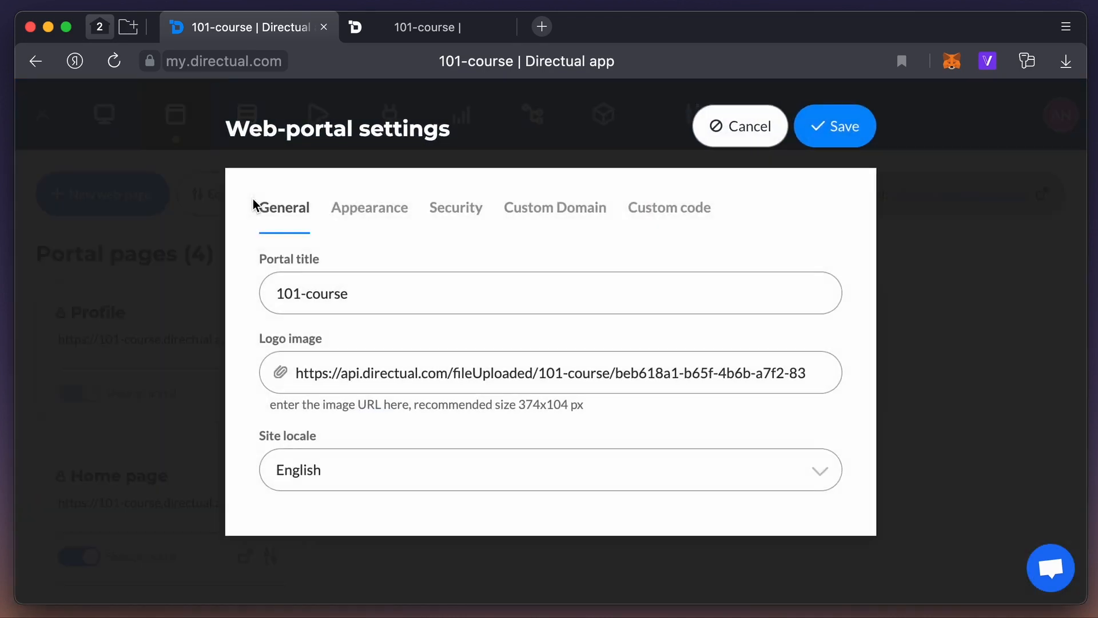
pyautogui.click(445, 213)
pyautogui.click(289, 326)
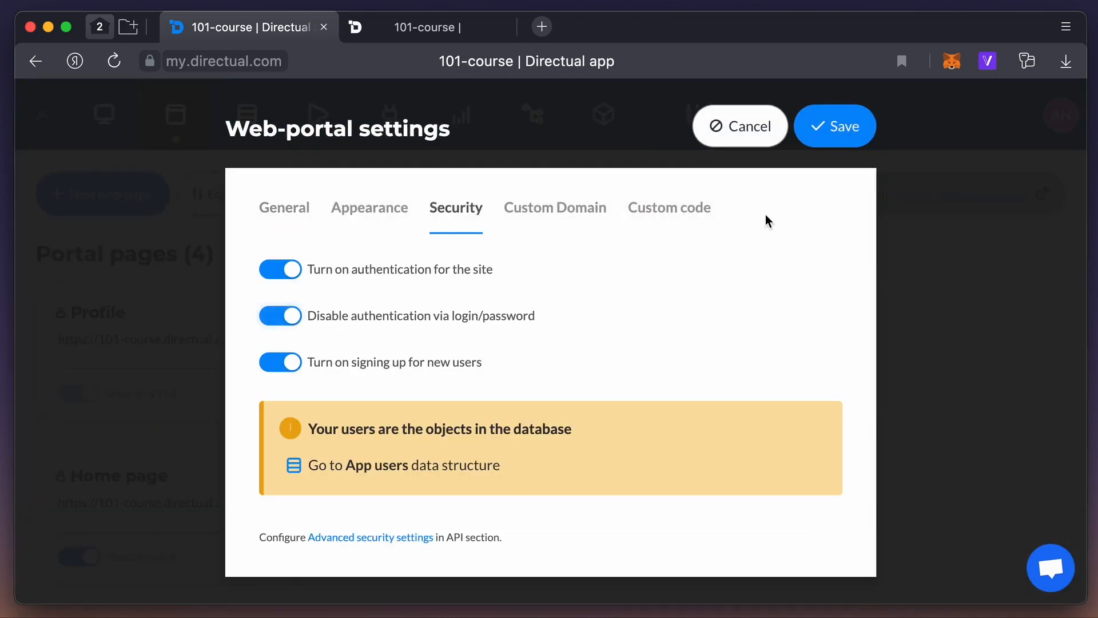
pyautogui.click(821, 138)
pyautogui.click(453, 28)
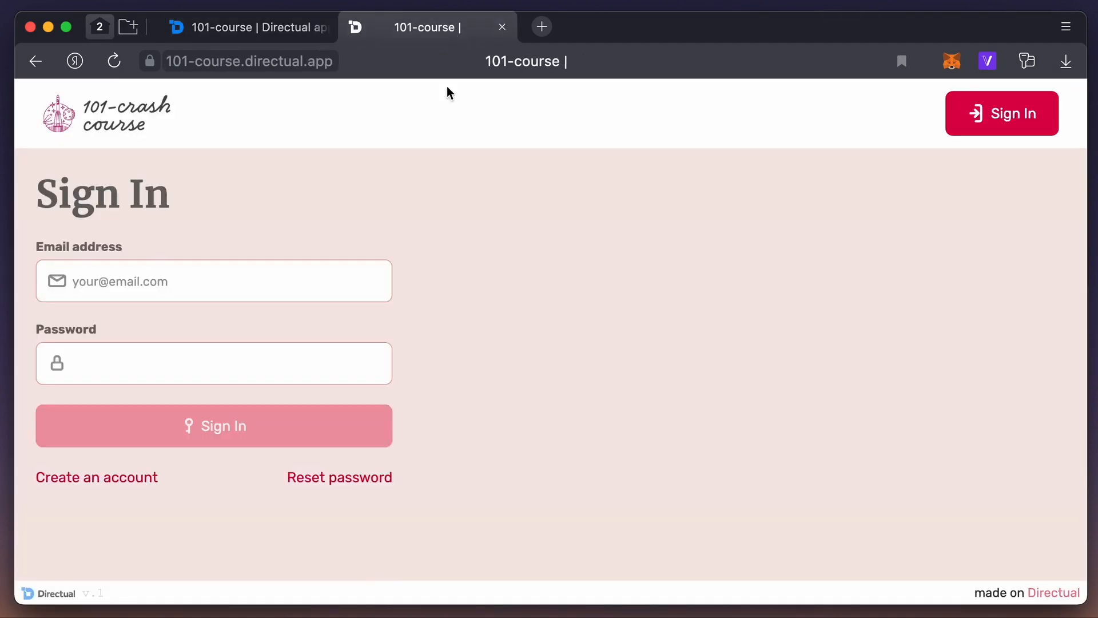
pyautogui.press('super+r')
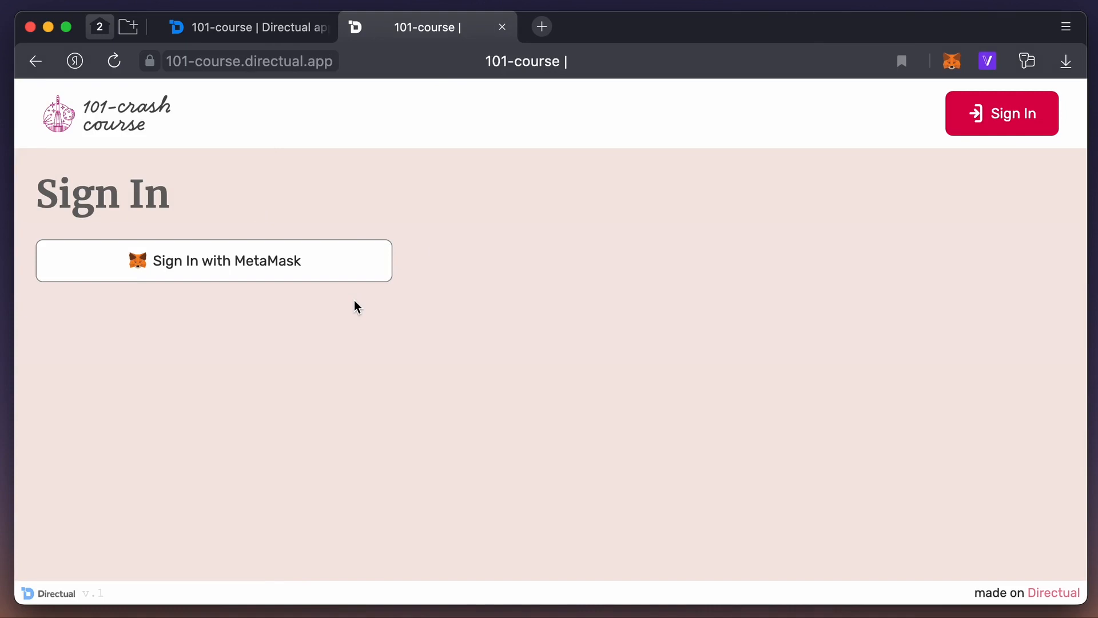
# Step: Override the portal security settings for the Home page, save the page and reload the published portal to check access
pyautogui.click(272, 31)
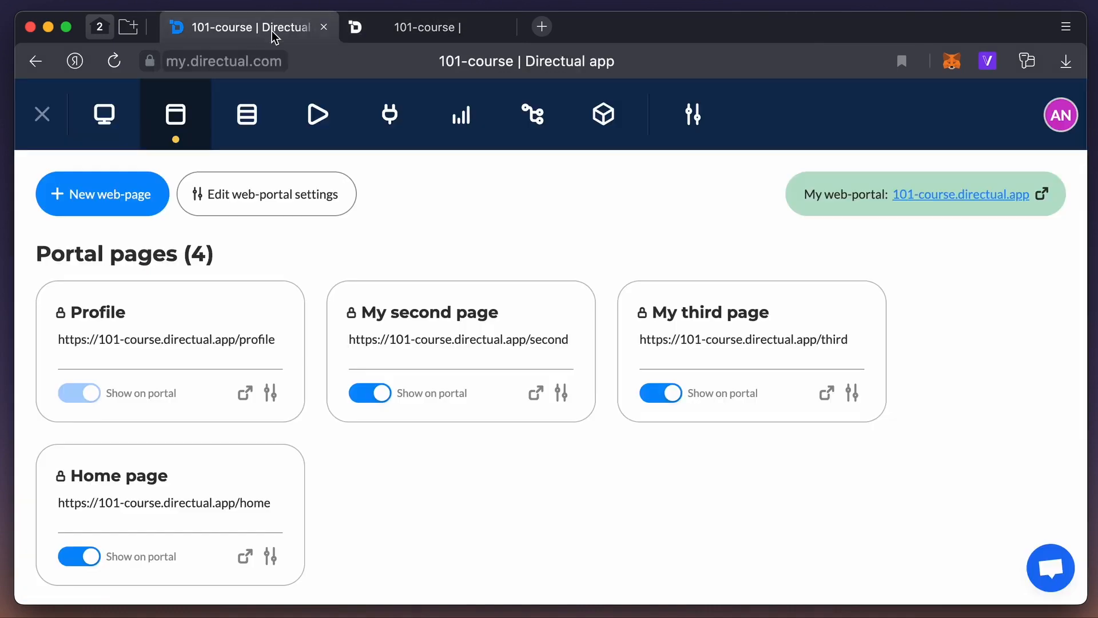
pyautogui.moveTo(361, 318)
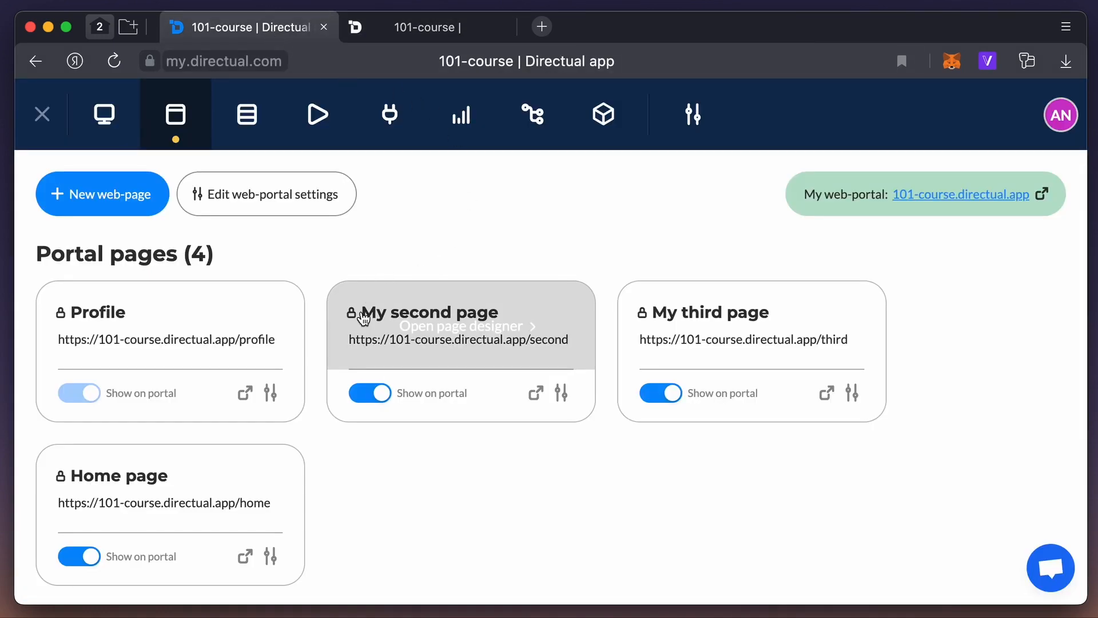
pyautogui.click(271, 557)
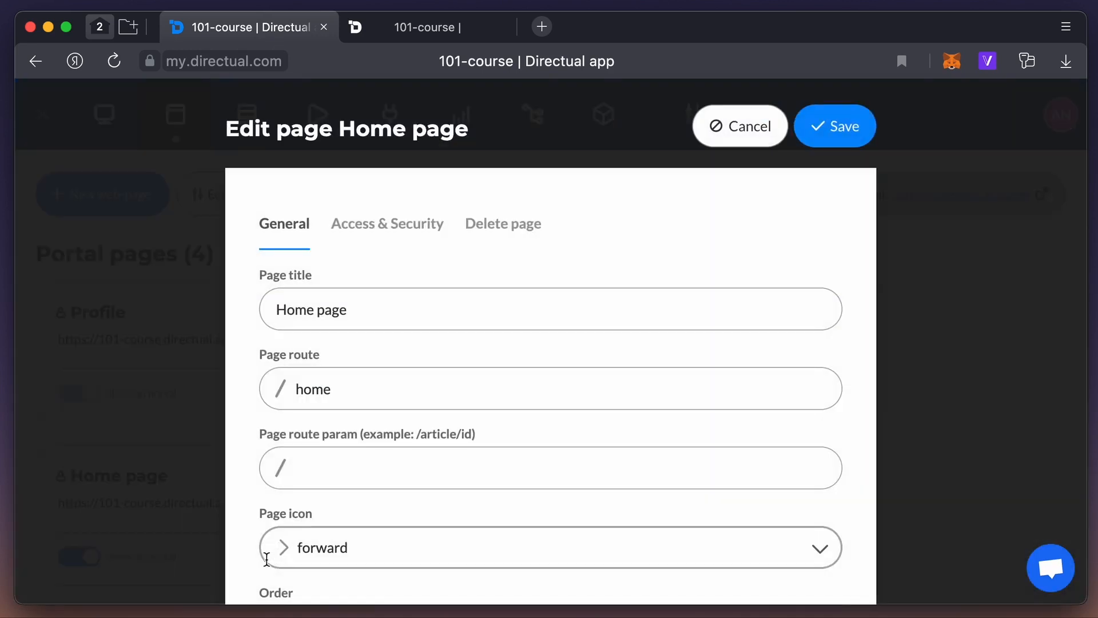
pyautogui.click(370, 234)
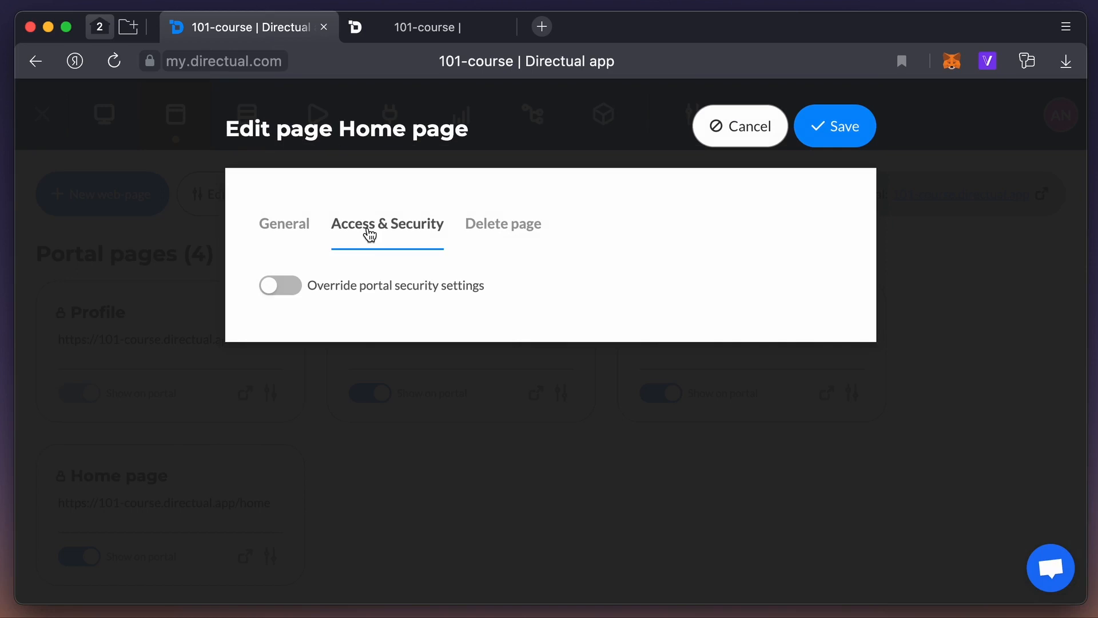
pyautogui.click(284, 292)
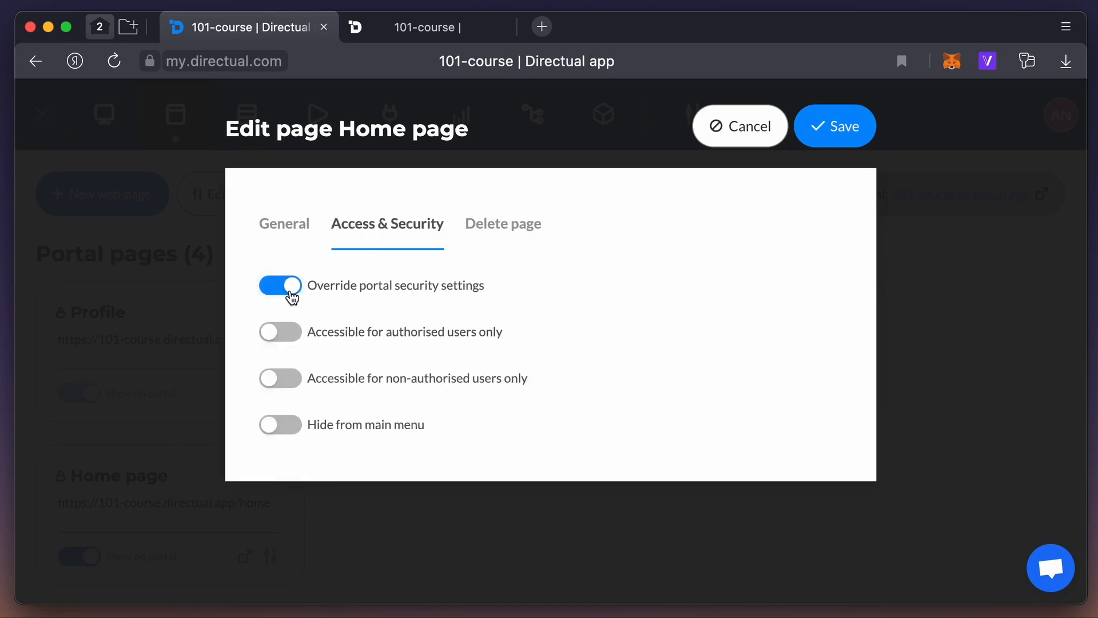
pyautogui.click(852, 132)
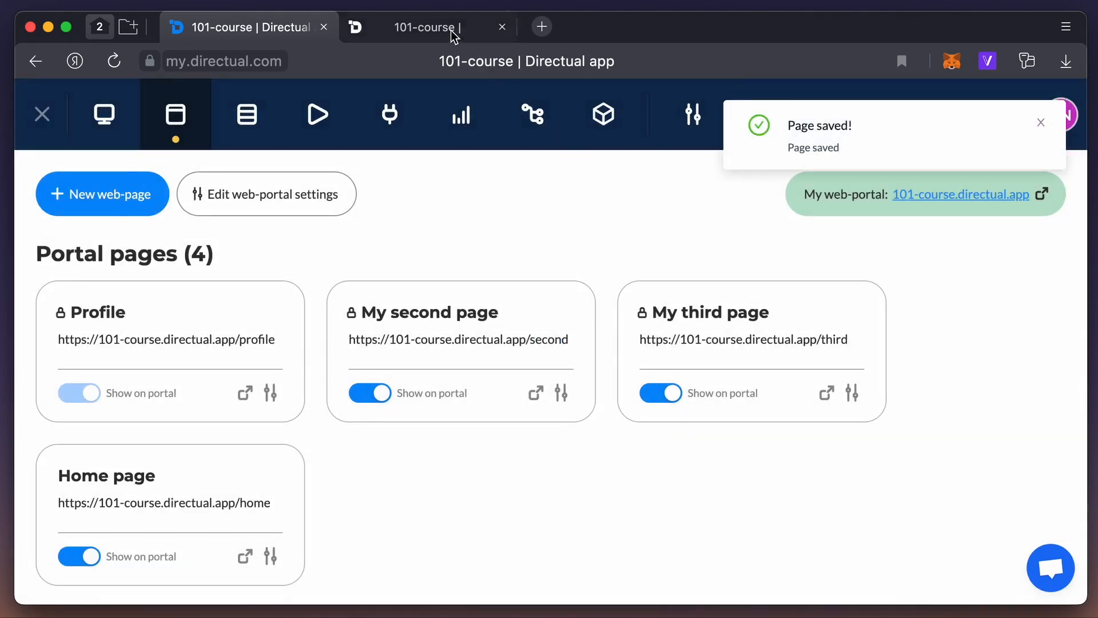
pyautogui.click(454, 27)
pyautogui.press('super+r')
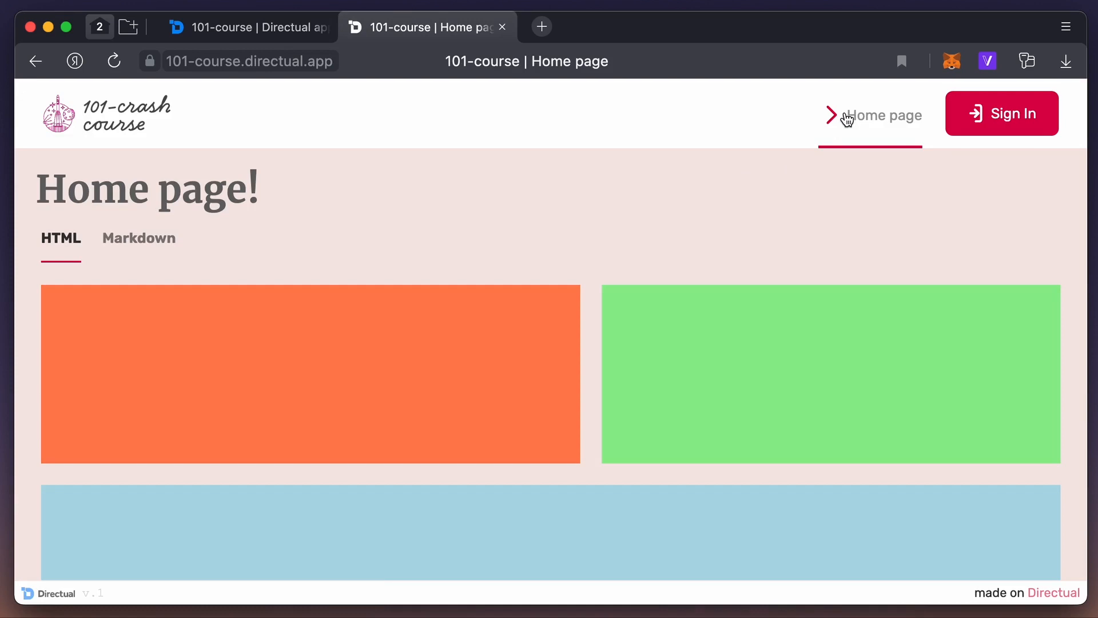
# Step: Open the Home page's access and security settings in the Directual app
pyautogui.click(287, 25)
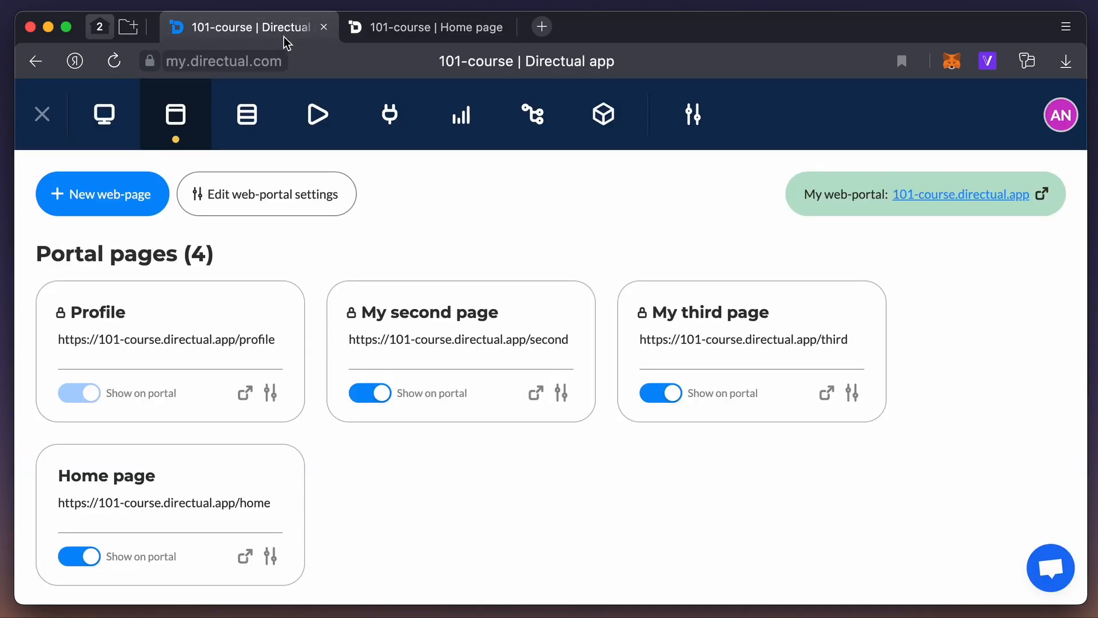
pyautogui.click(270, 556)
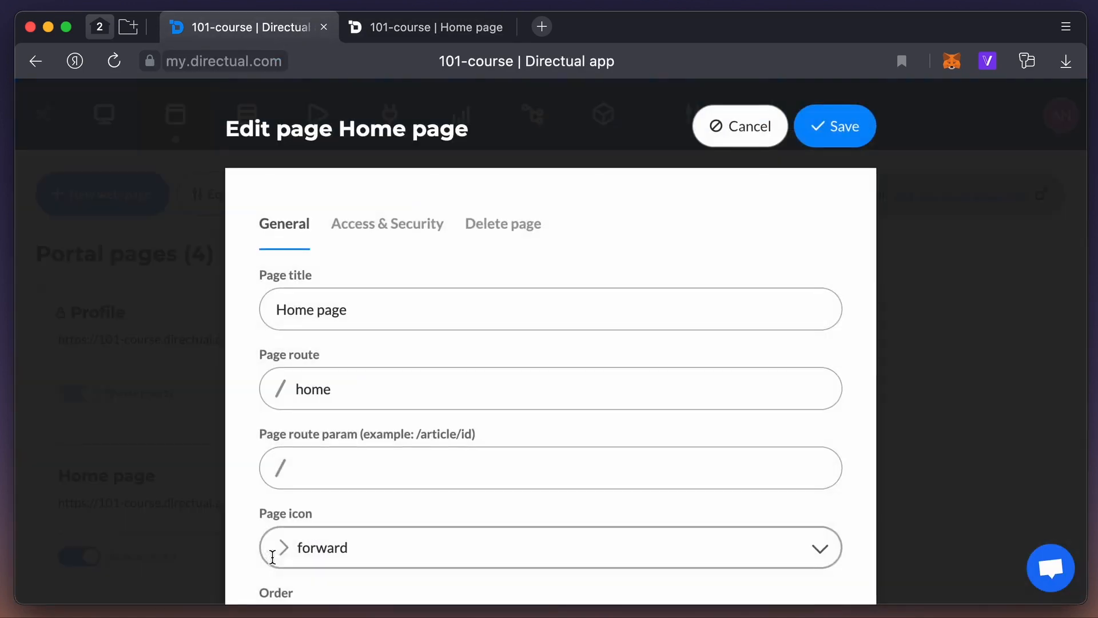
pyautogui.click(397, 229)
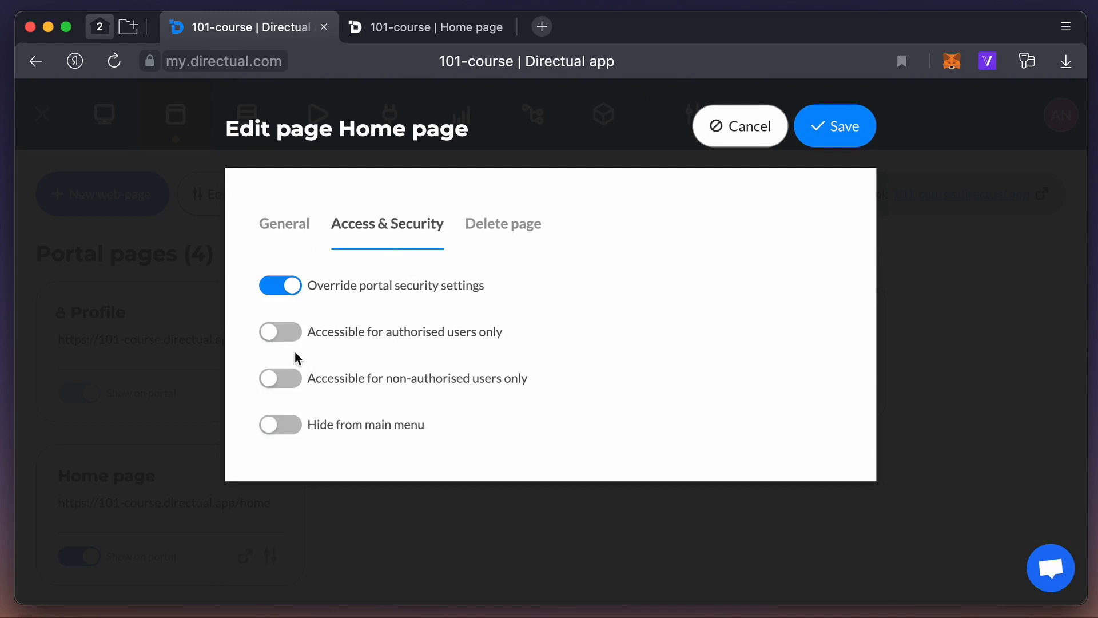
# Step: Try restricting the Home page to authorised users only and to non-authorised users only, switching each restriction back off
pyautogui.click(290, 334)
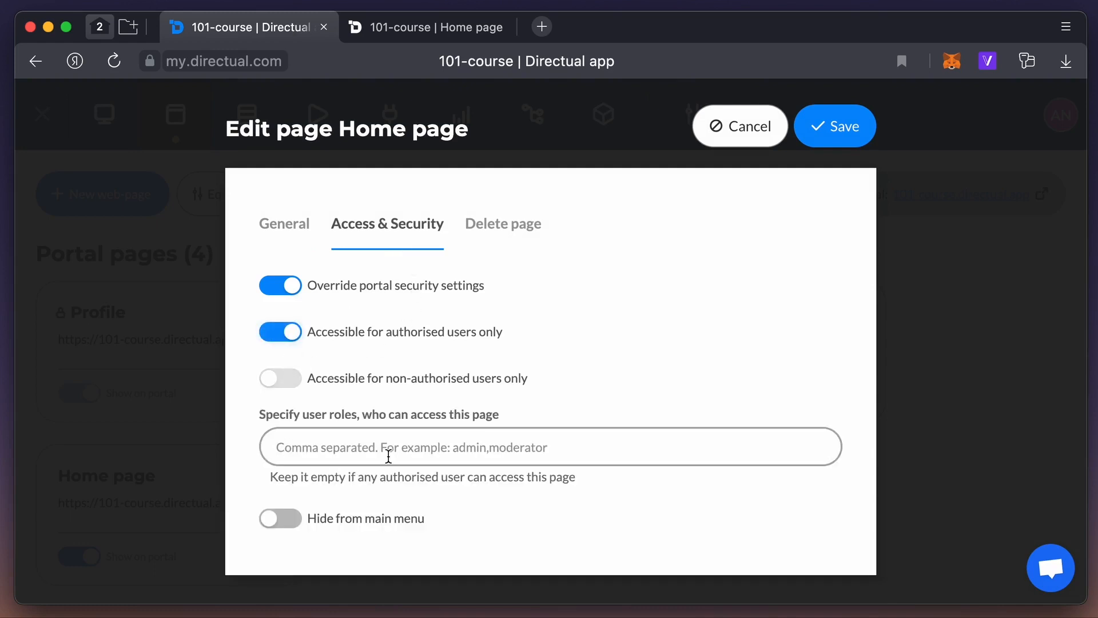
pyautogui.click(286, 338)
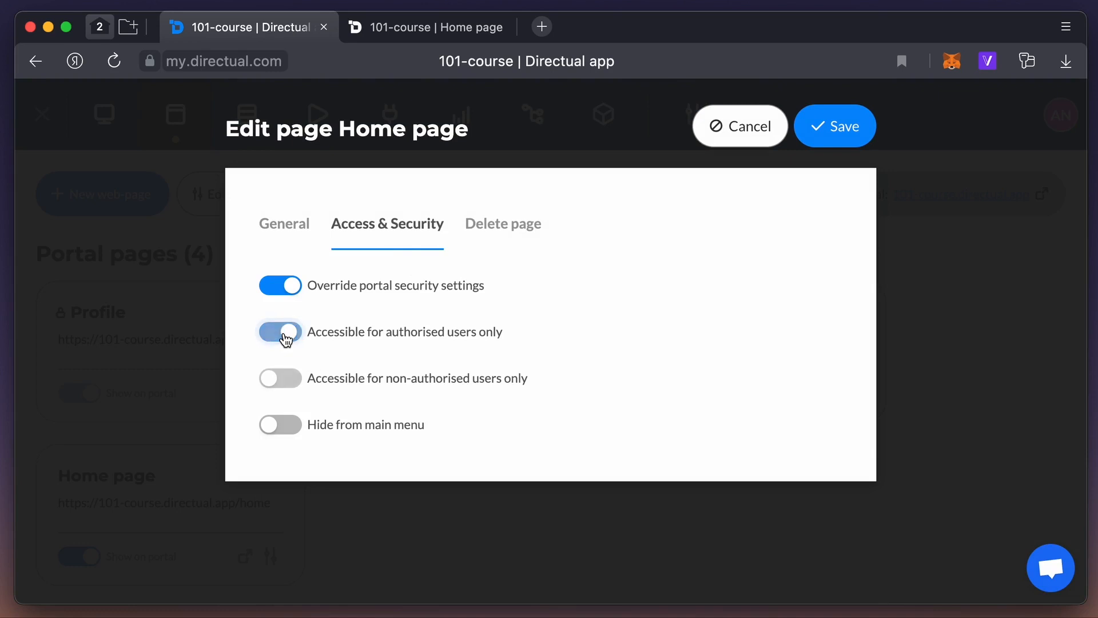
pyautogui.click(290, 394)
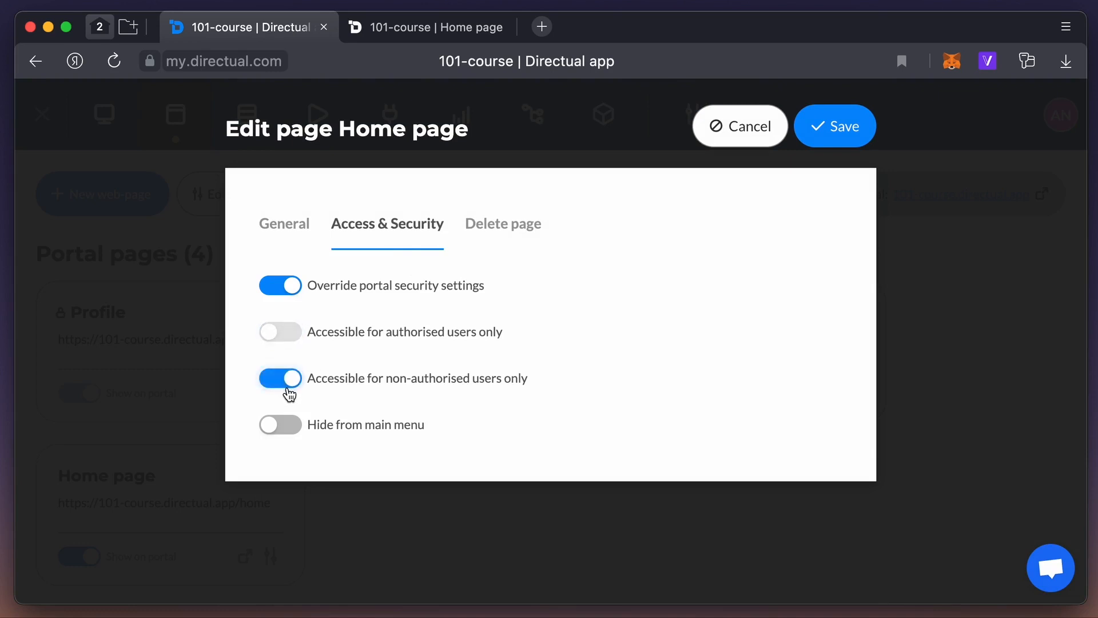
pyautogui.click(289, 394)
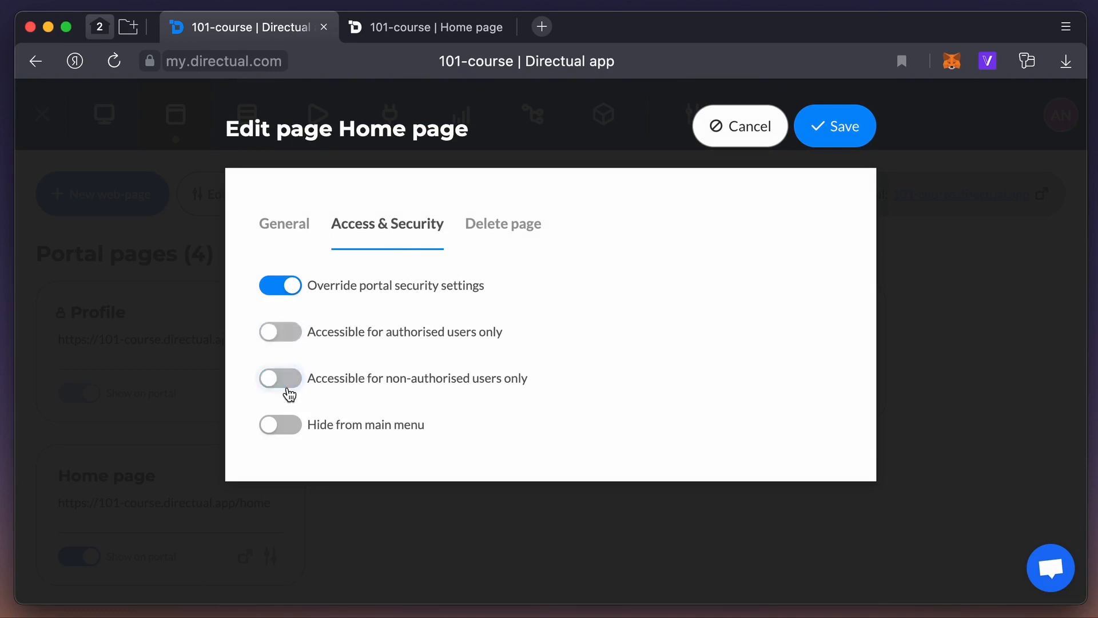
# Step: Hide the Home page from the main menu, save it and reload the published portal to check the menu and page address
pyautogui.click(292, 433)
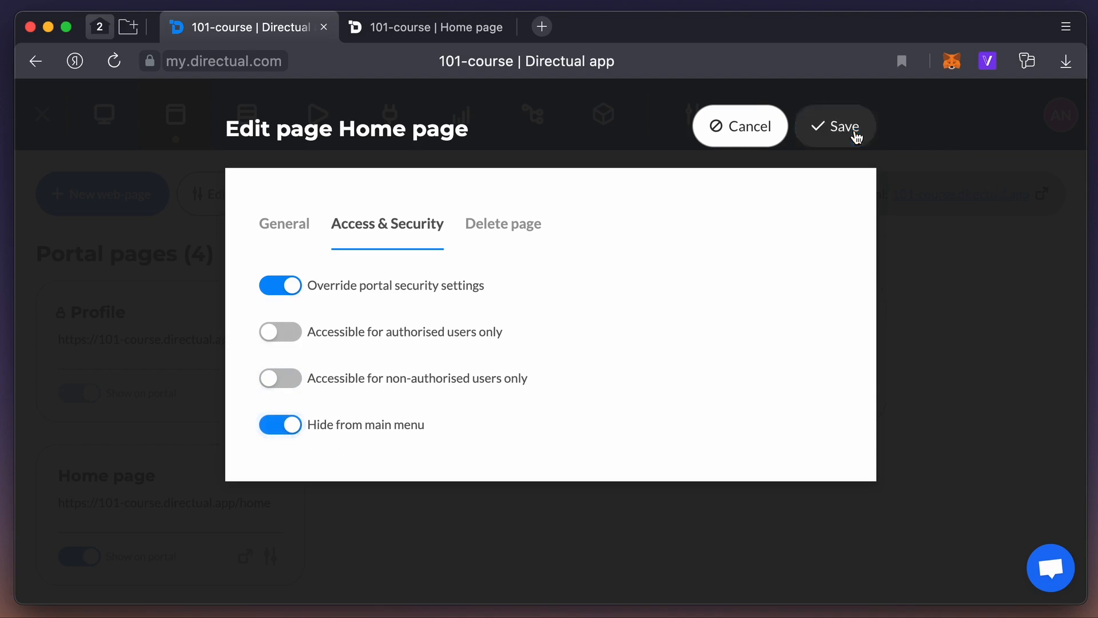
pyautogui.click(856, 135)
pyautogui.click(399, 30)
pyautogui.press('super+r')
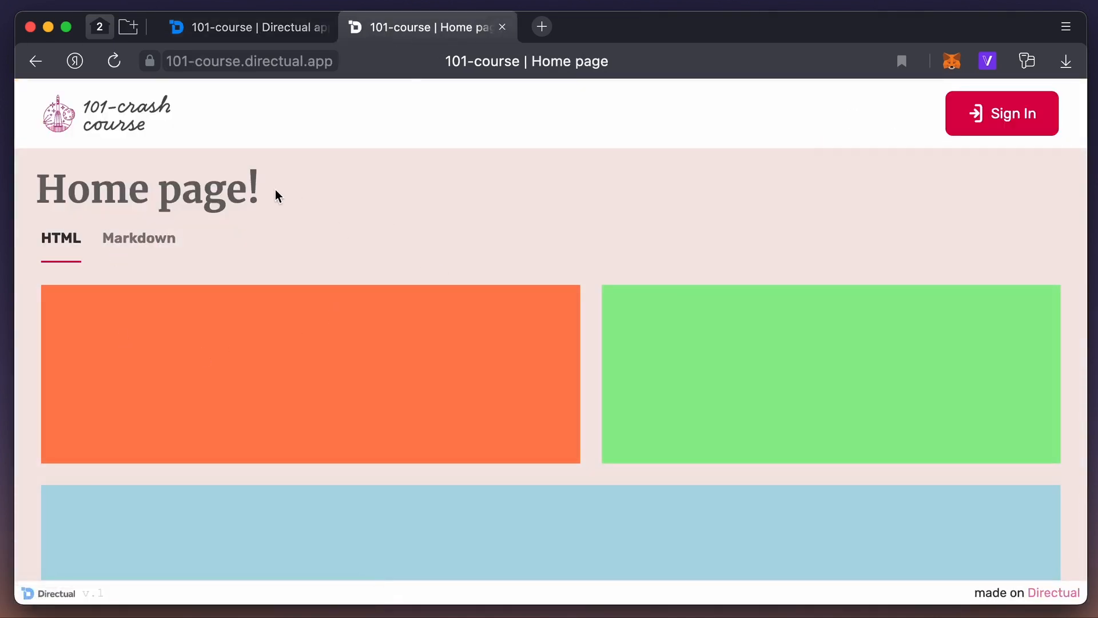
pyautogui.click(395, 67)
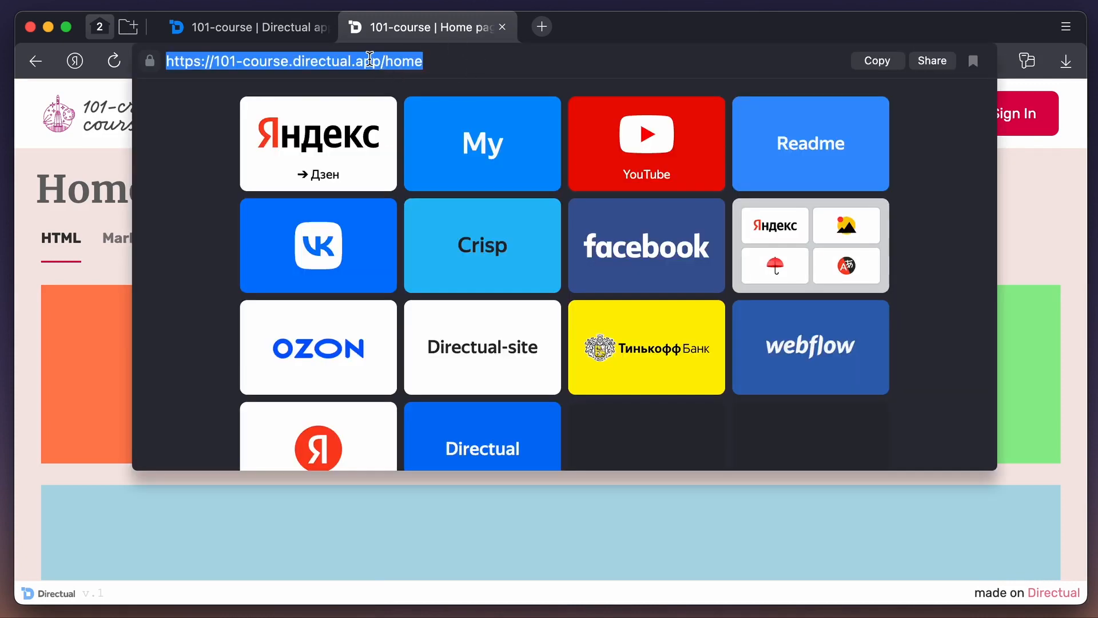
pyautogui.click(29, 218)
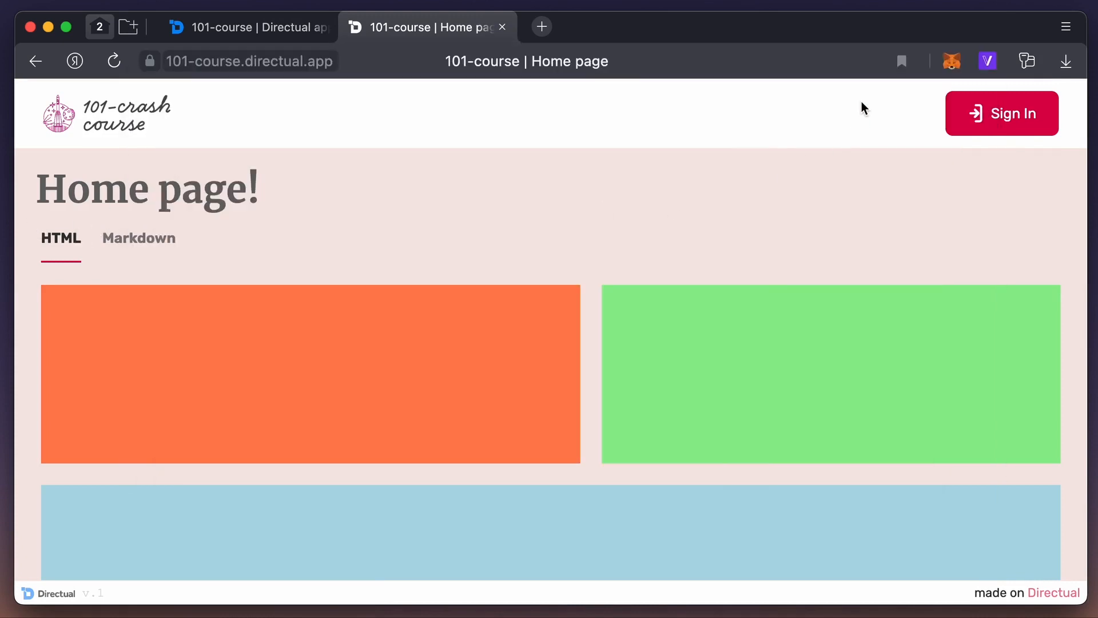
# Step: Allow login/password authentication again in the web-portal's security settings in the Directual app
pyautogui.click(281, 36)
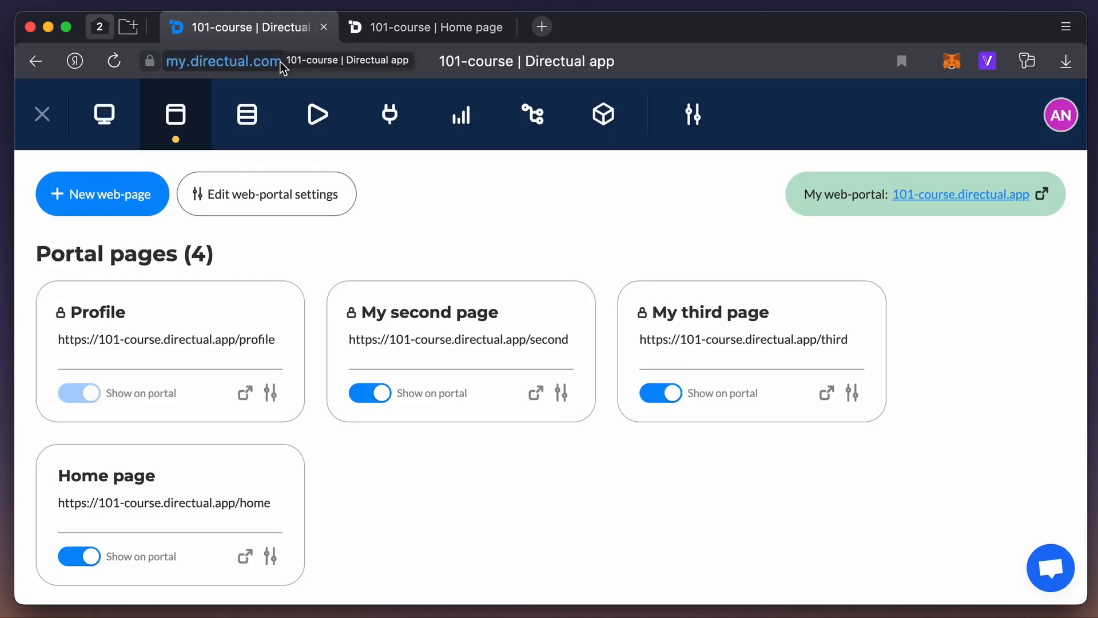
pyautogui.click(298, 199)
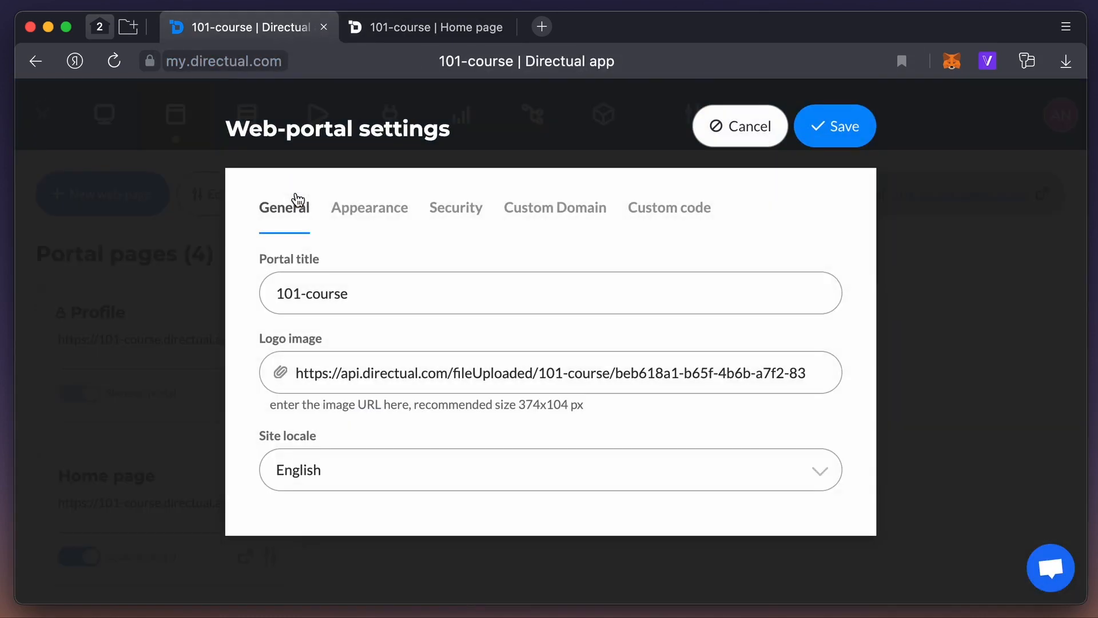
pyautogui.click(456, 217)
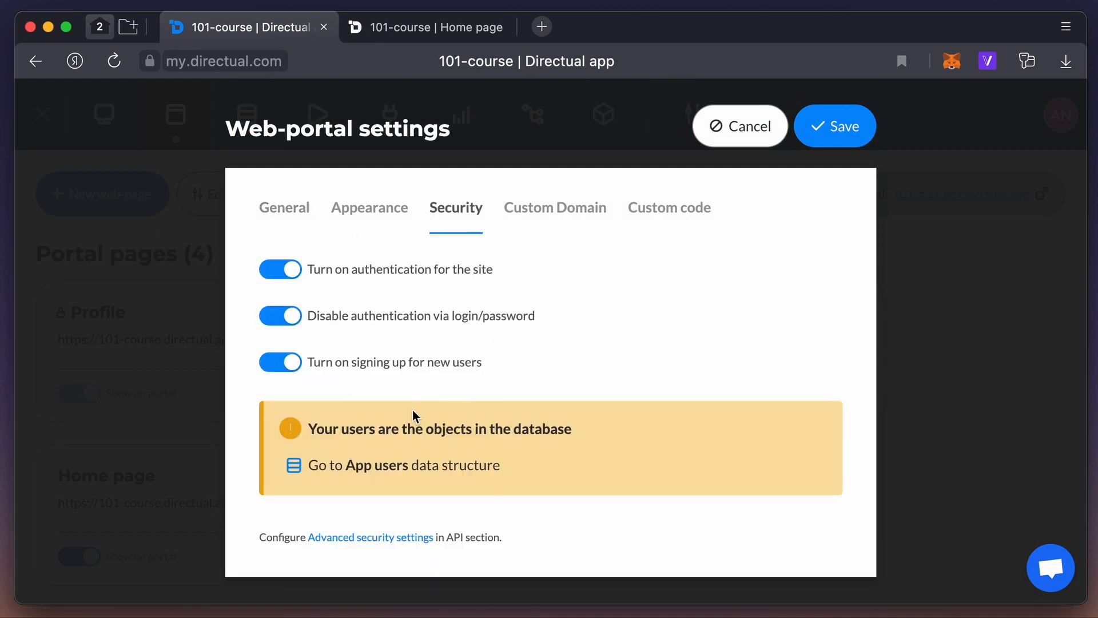
pyautogui.click(292, 318)
pyautogui.scroll(-3, 300, 324)
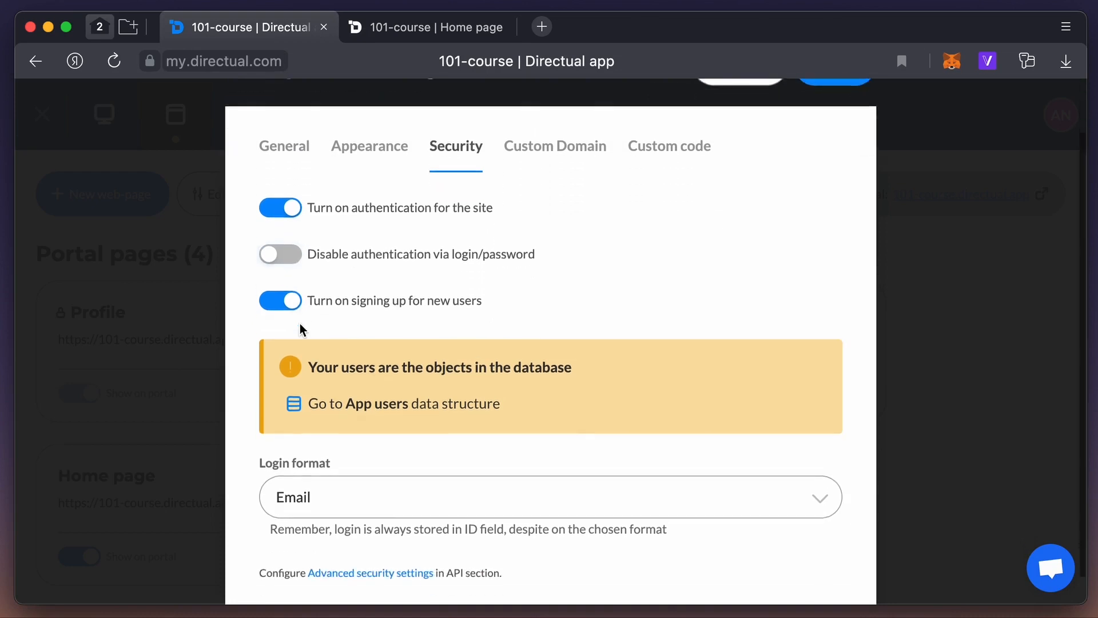
# Step: Set the login format to Phone, save the portal settings and check the sign-in form on the published portal
pyautogui.click(345, 467)
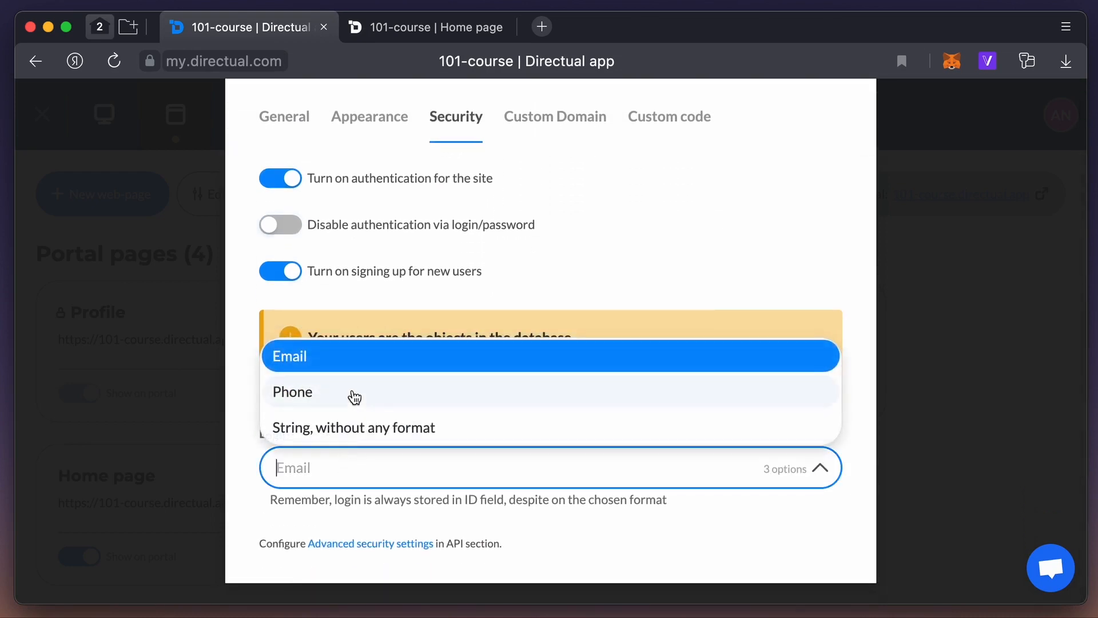
pyautogui.click(349, 397)
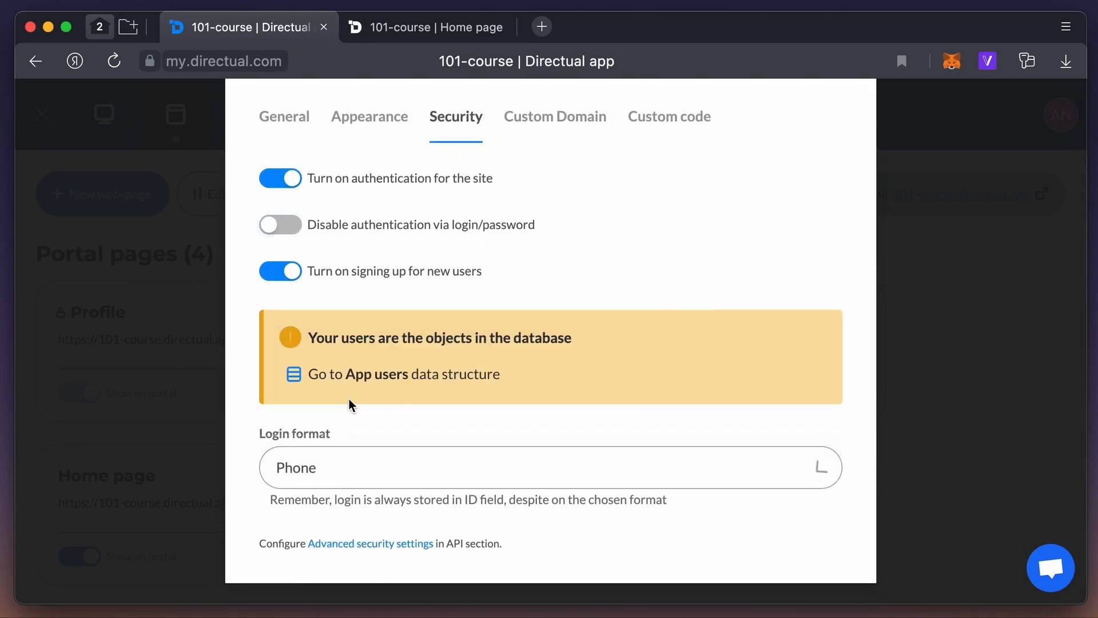
pyautogui.scroll(3, 657, 393)
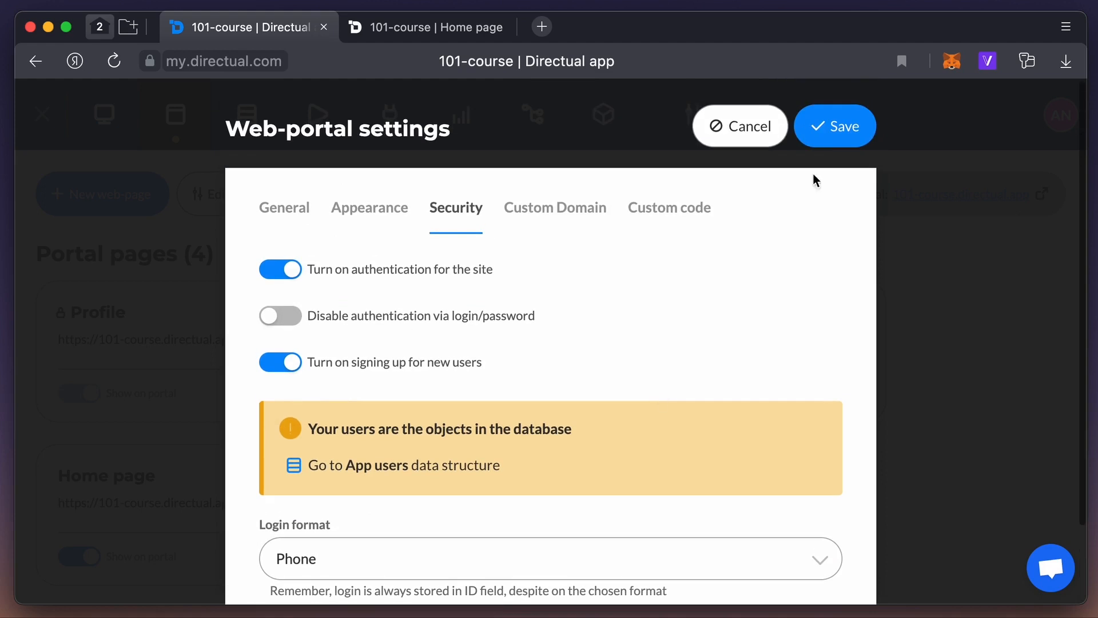
pyautogui.click(839, 138)
pyautogui.click(400, 36)
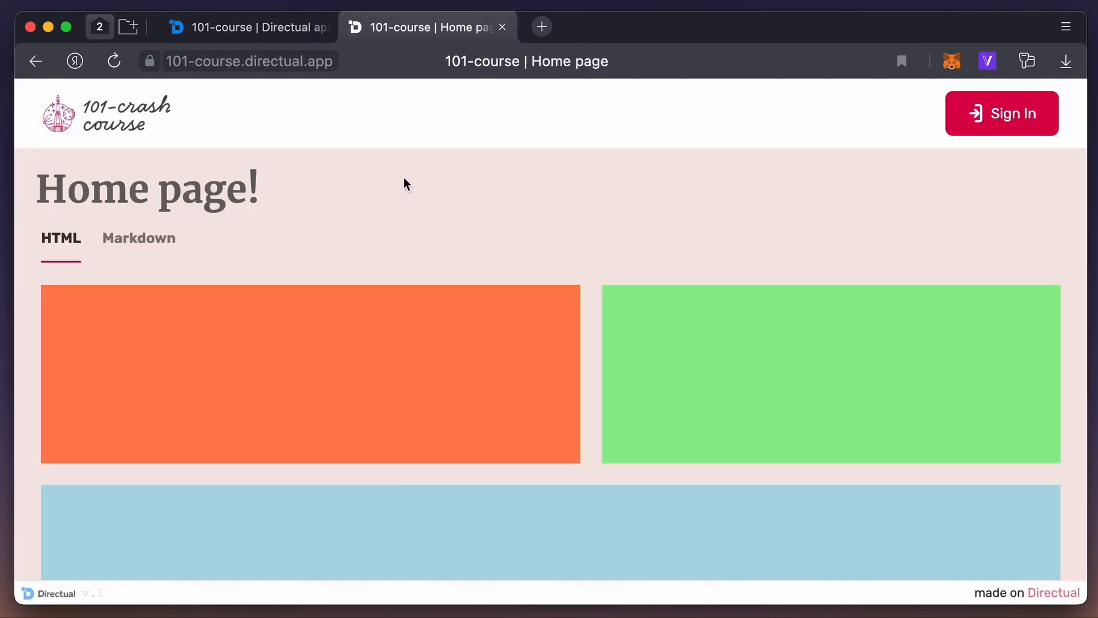
pyautogui.click(984, 125)
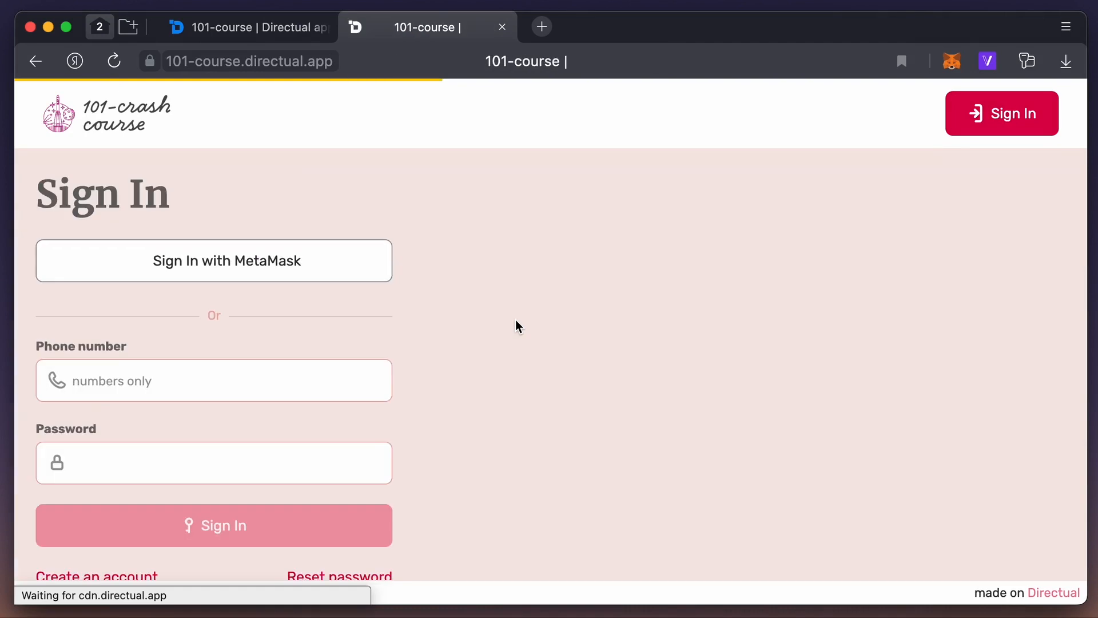
# Step: Set the portal's login format to "String, without any format", save it and reload the published sign-in page
pyautogui.click(274, 26)
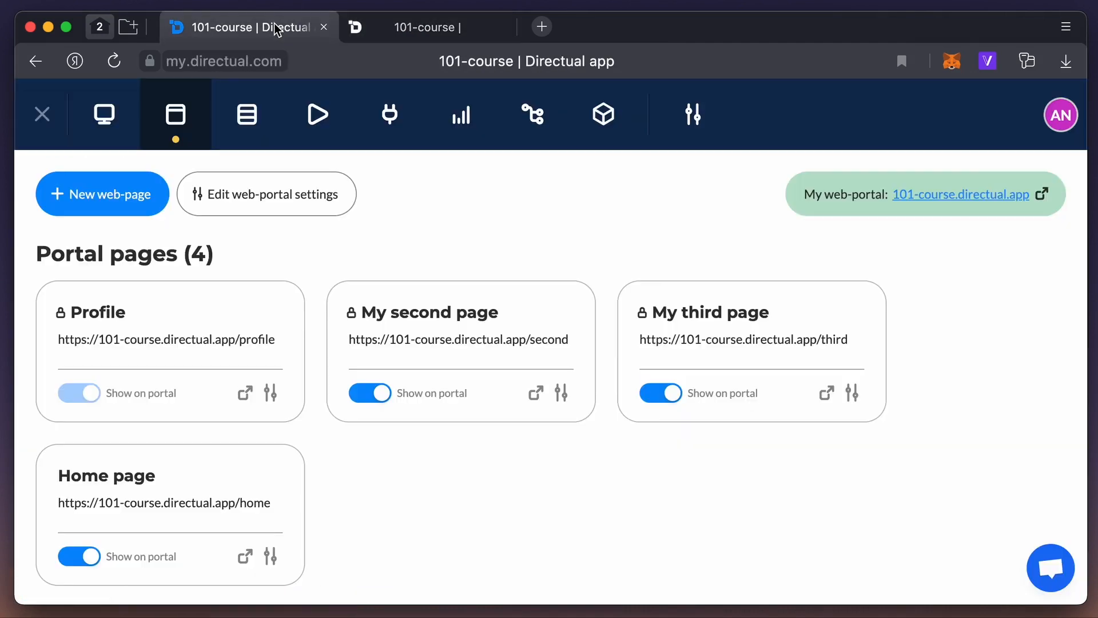
pyautogui.click(307, 207)
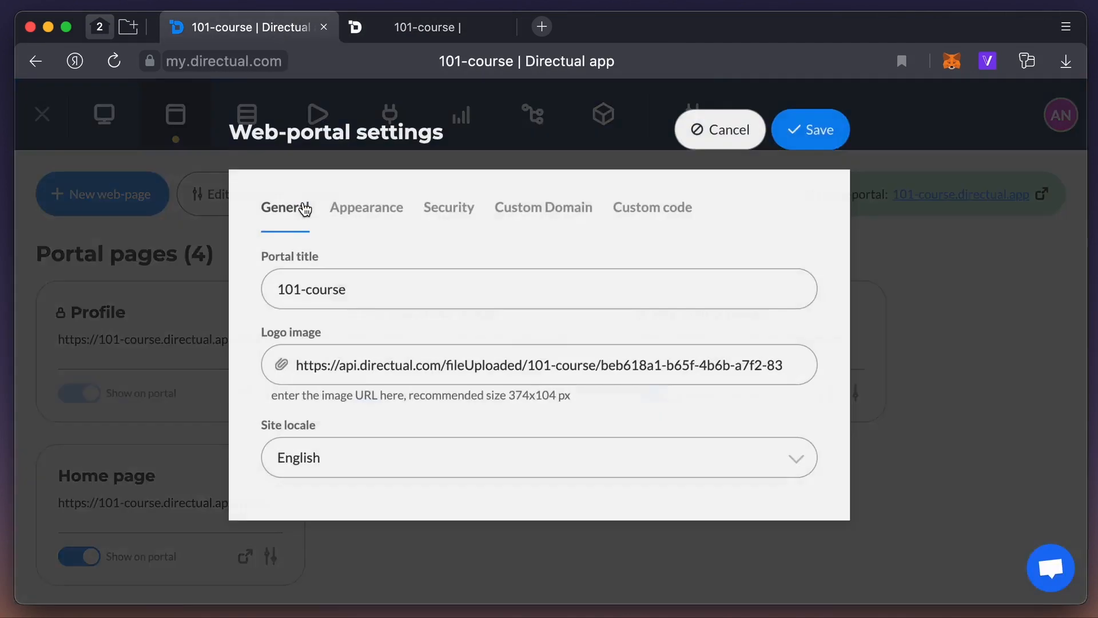
pyautogui.click(453, 214)
pyautogui.click(358, 546)
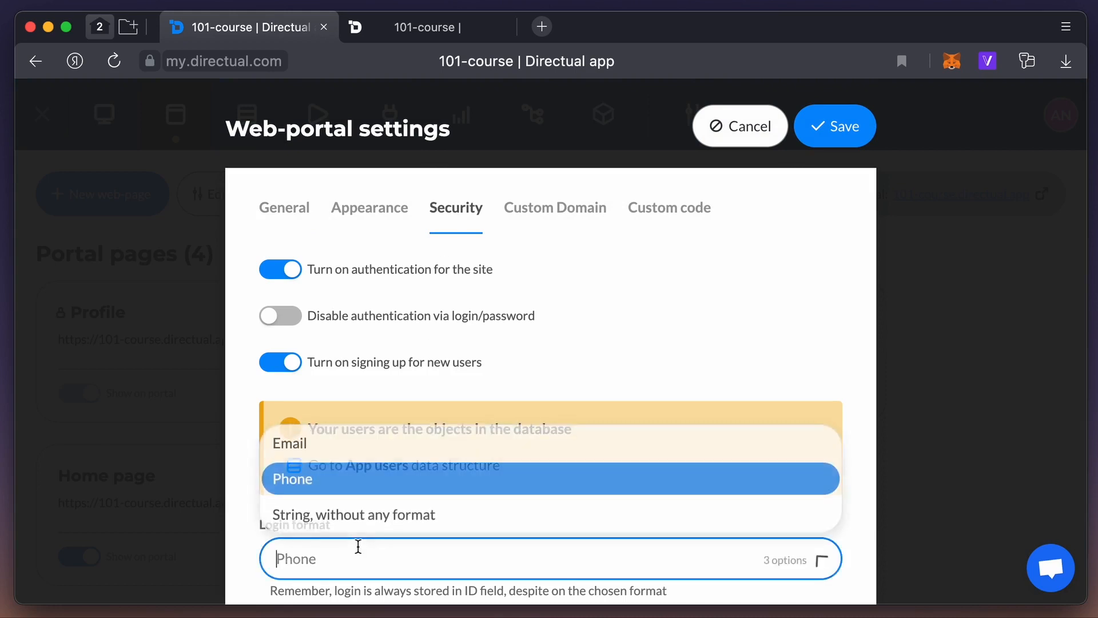
pyautogui.click(363, 522)
pyautogui.click(853, 137)
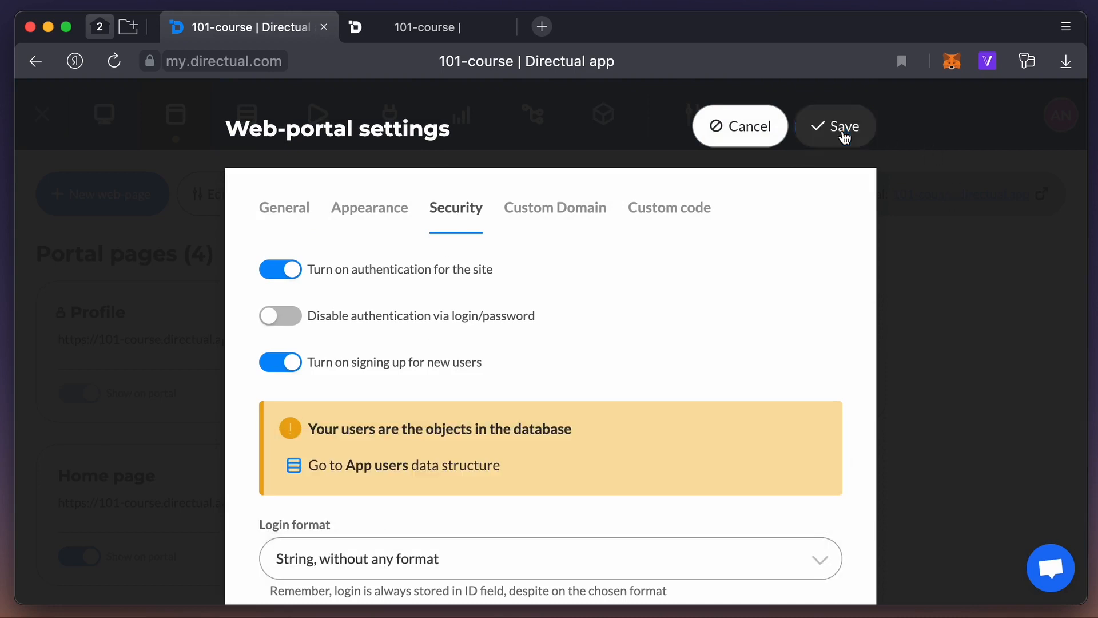
pyautogui.click(435, 27)
pyautogui.press('super+r')
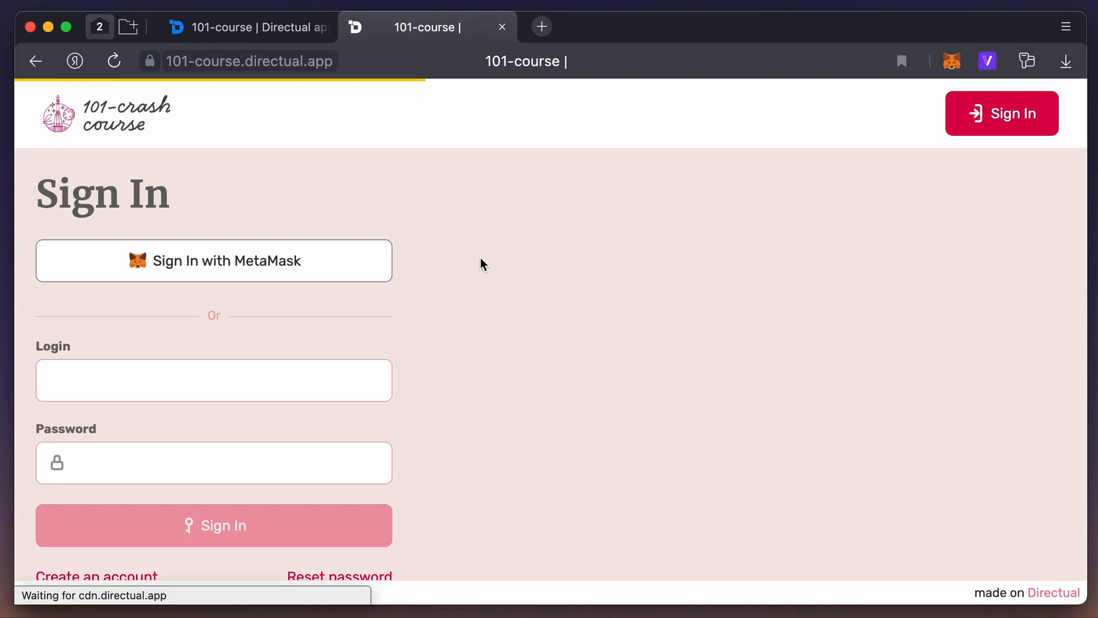
# Step: Look through the web-portal's custom domain and custom code settings, closing them without saving
pyautogui.click(263, 31)
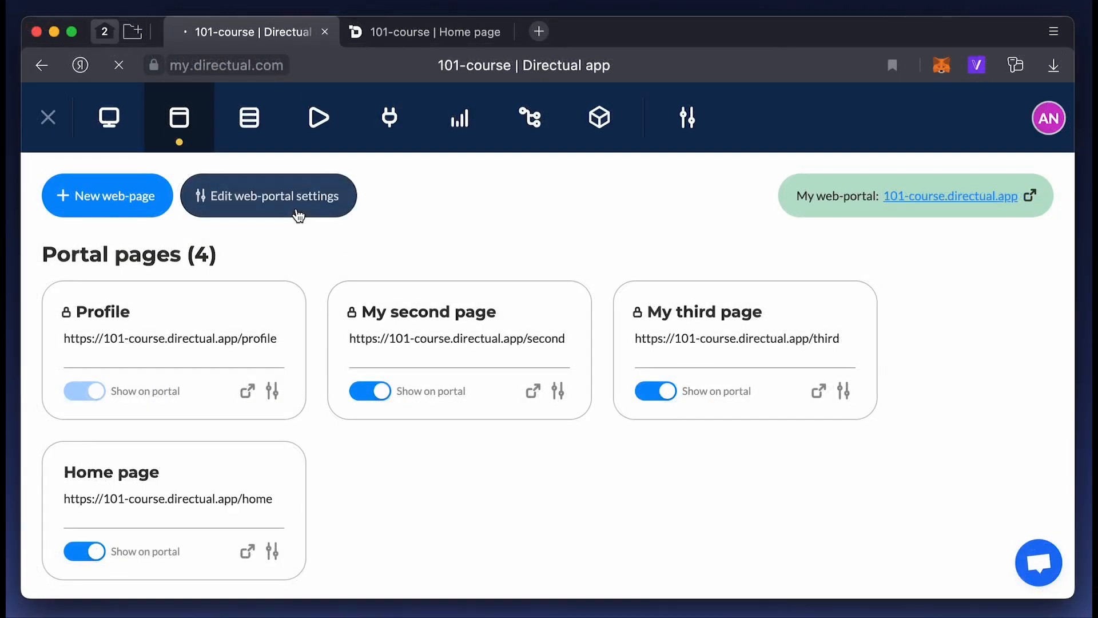
pyautogui.click(298, 215)
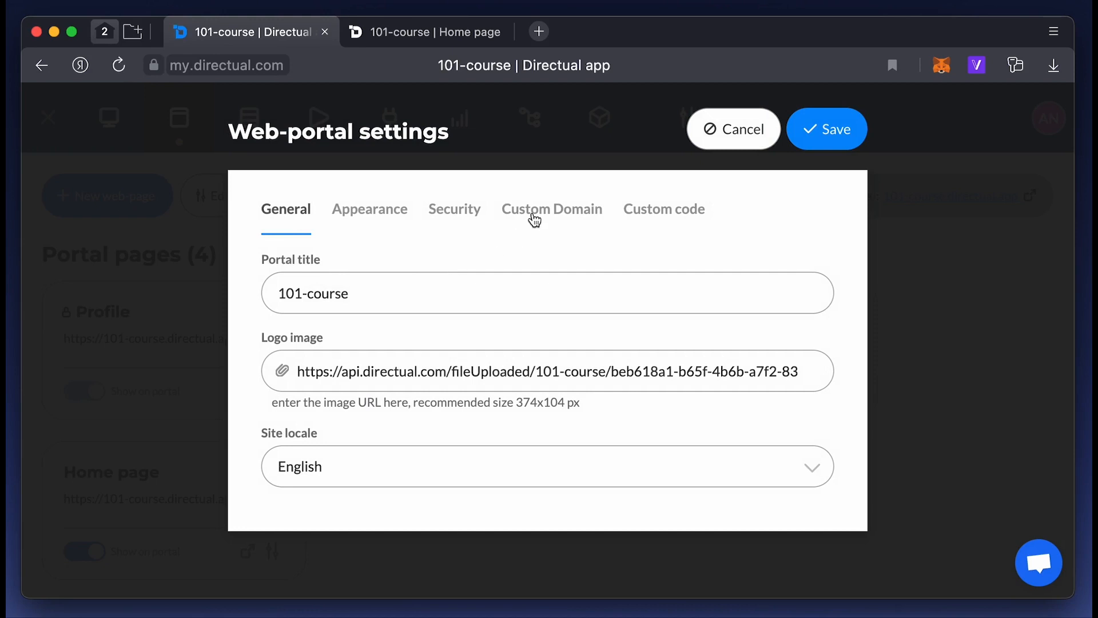
pyautogui.click(534, 220)
pyautogui.click(345, 271)
pyautogui.click(648, 221)
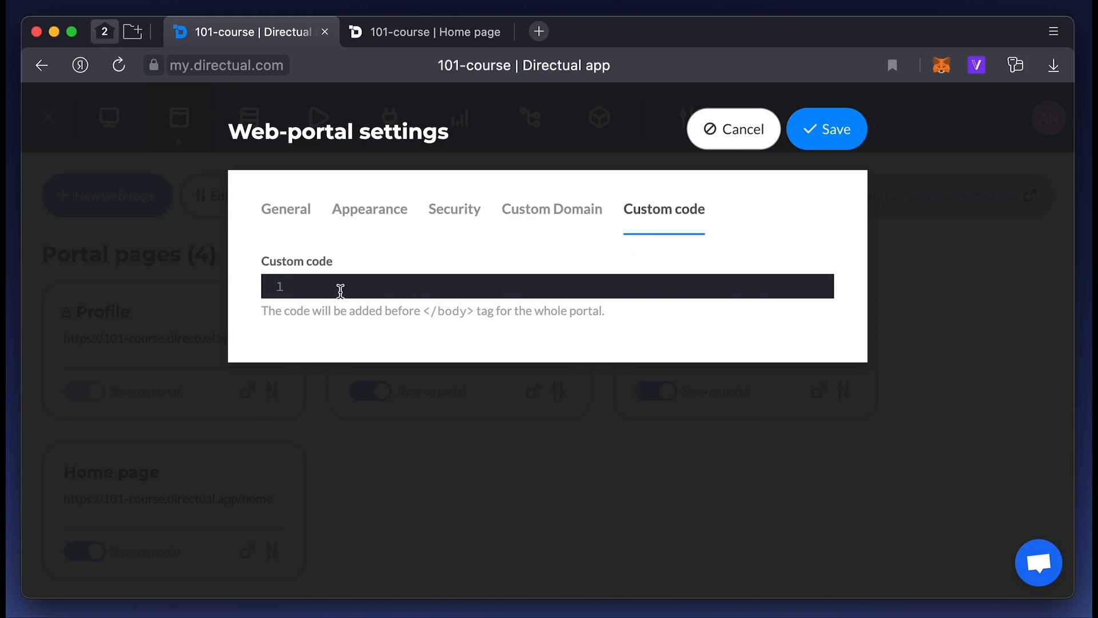
pyautogui.click(744, 141)
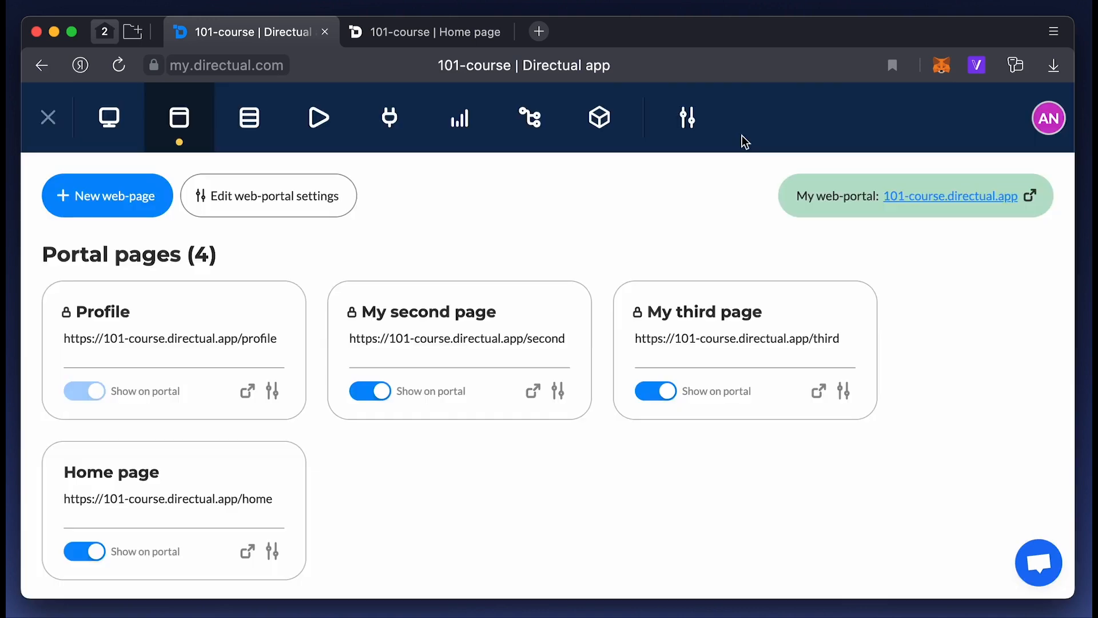
# Step: Start signing in to the published portal with MetaMask and unlock the wallet with the account password
pyautogui.click(411, 39)
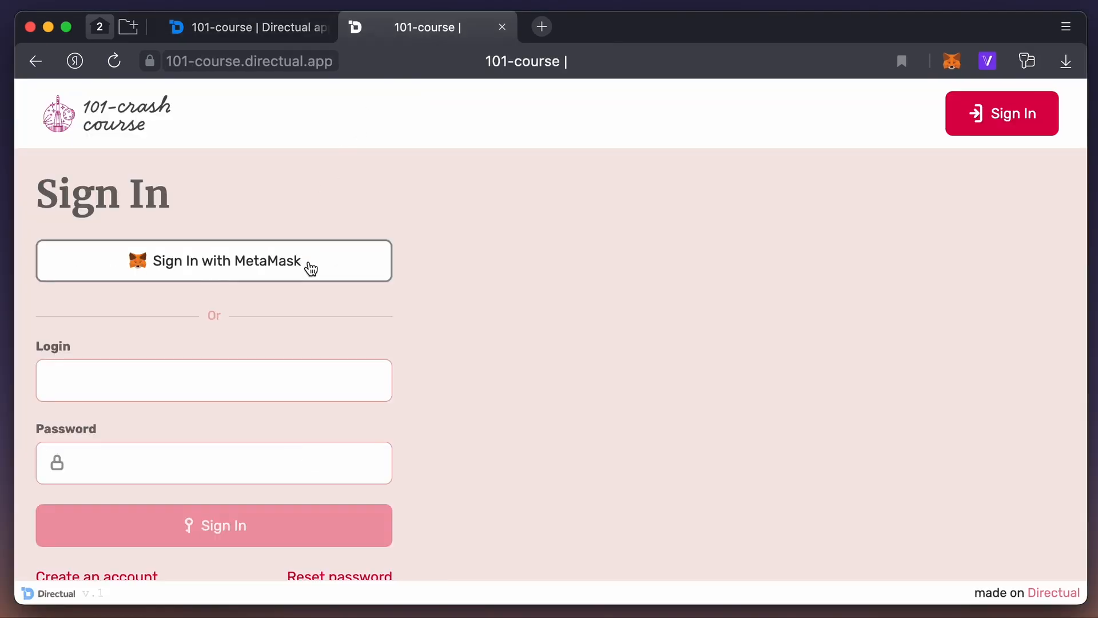
pyautogui.click(311, 269)
pyautogui.moveTo(979, 27); pyautogui.dragTo(506, 42)
pyautogui.press('super+v')
pyautogui.press('Return')
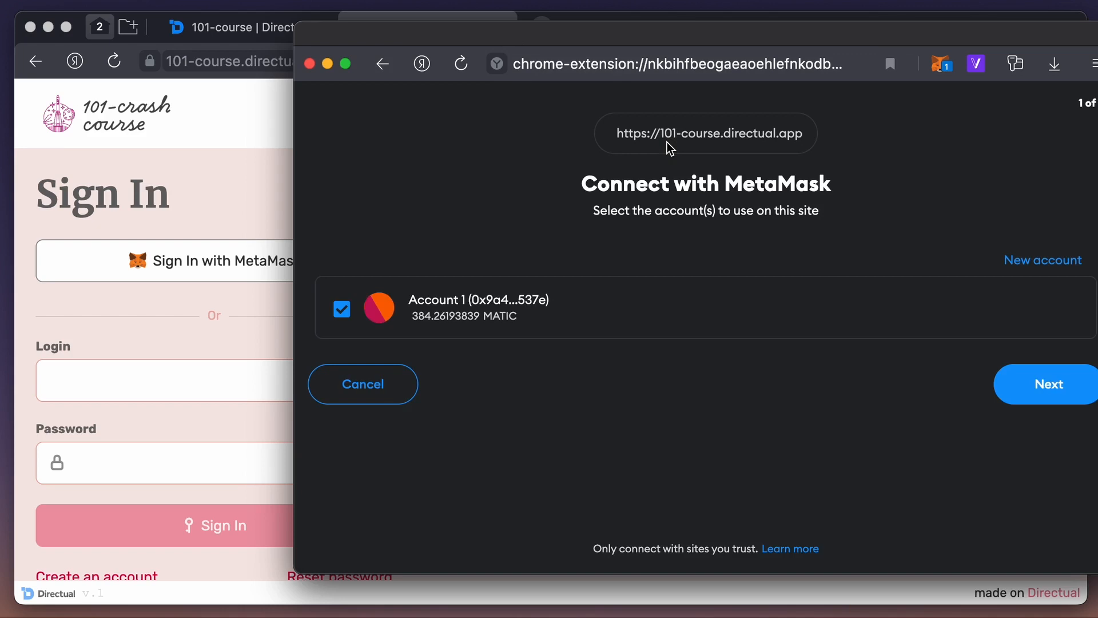
# Step: Connect Account 1 to the portal, approve the signature request and follow the portal logo's link
pyautogui.click(1030, 400)
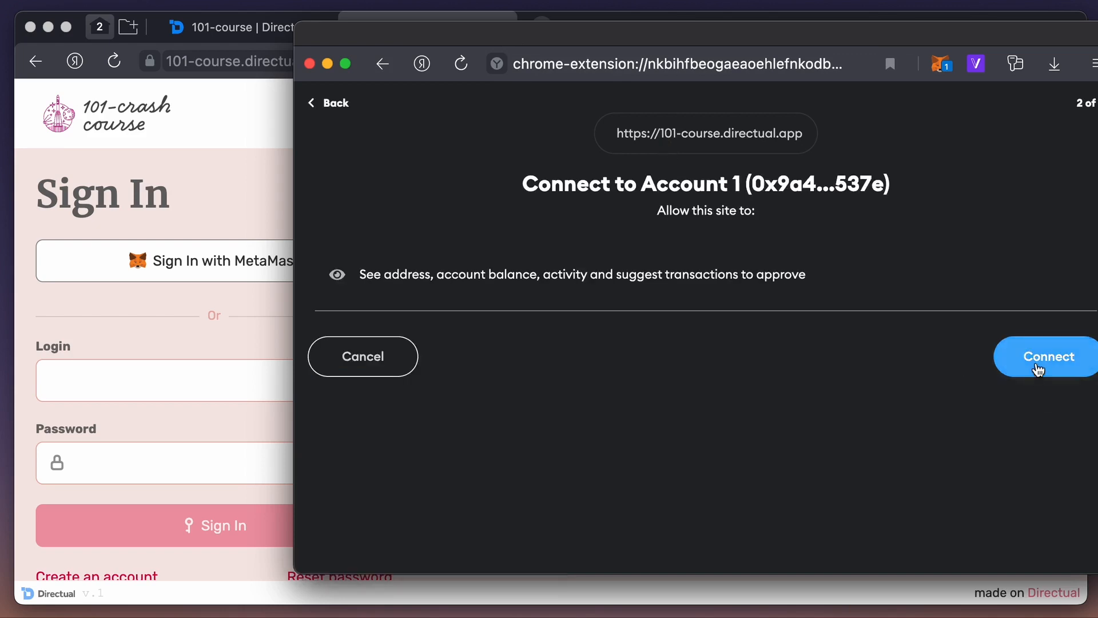
pyautogui.click(1039, 366)
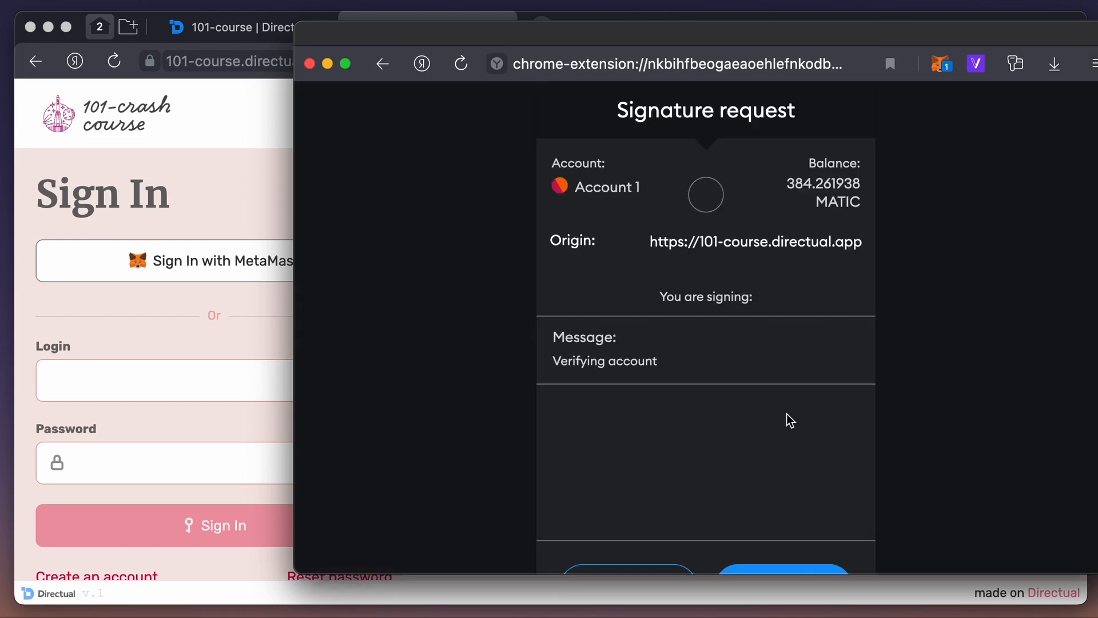
pyautogui.click(790, 566)
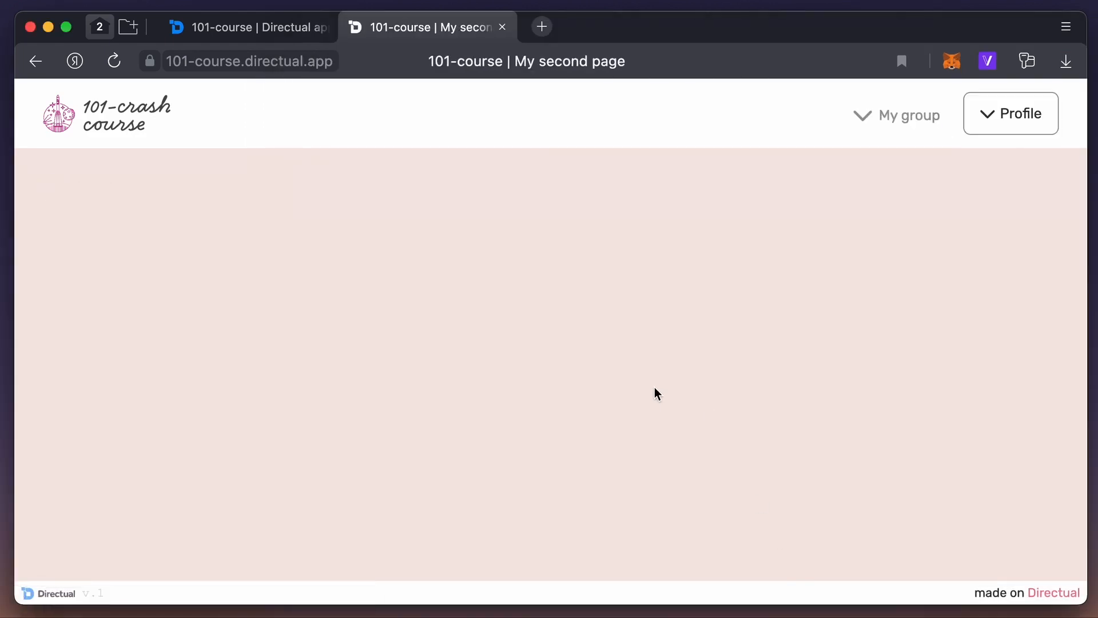
pyautogui.click(128, 131)
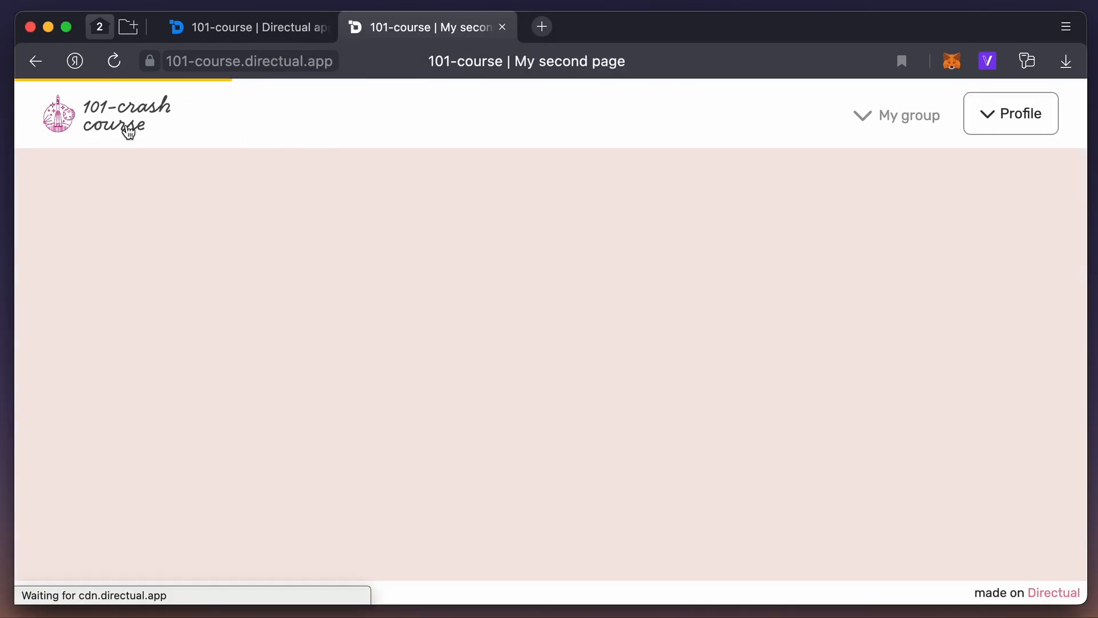
# Step: Stop hiding the Home page from the main menu in its access settings and save the page
pyautogui.click(259, 26)
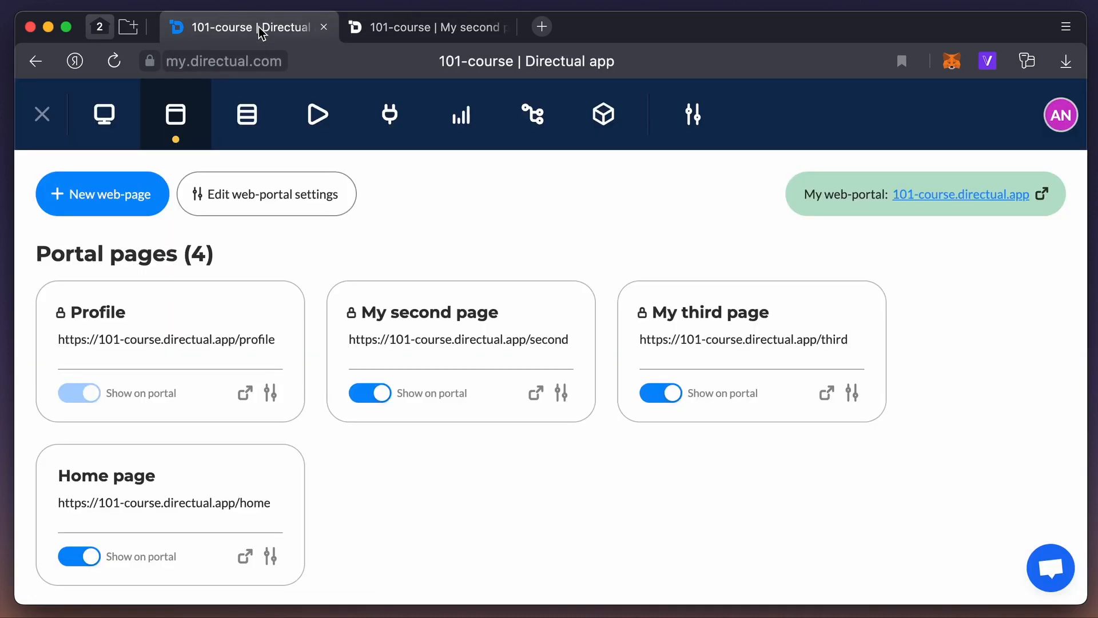
pyautogui.click(270, 556)
pyautogui.click(376, 229)
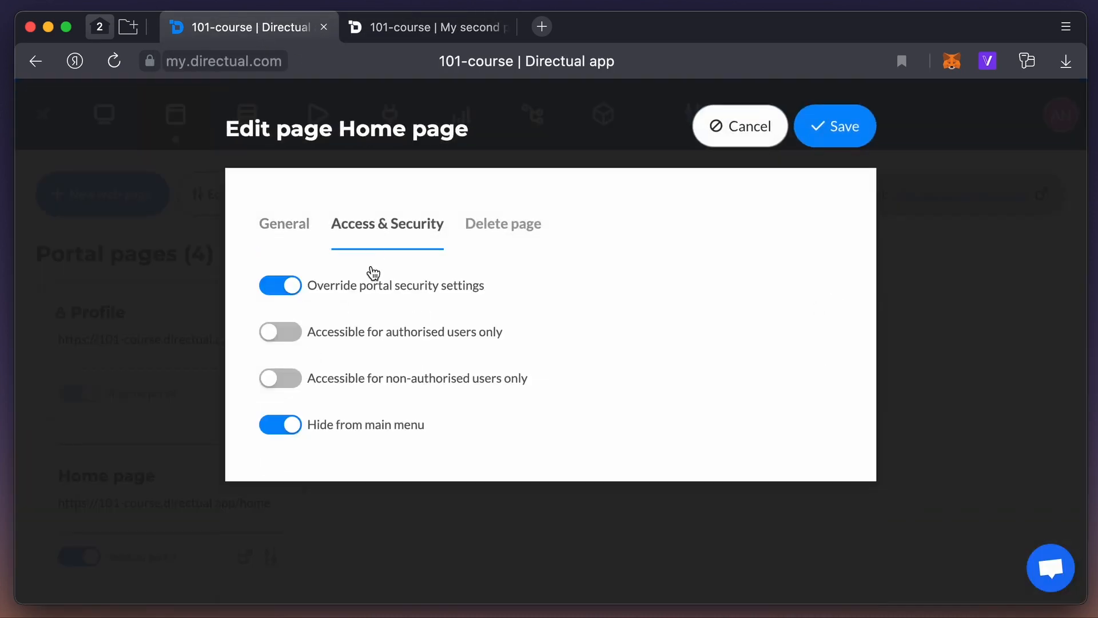
pyautogui.click(292, 429)
pyautogui.click(840, 140)
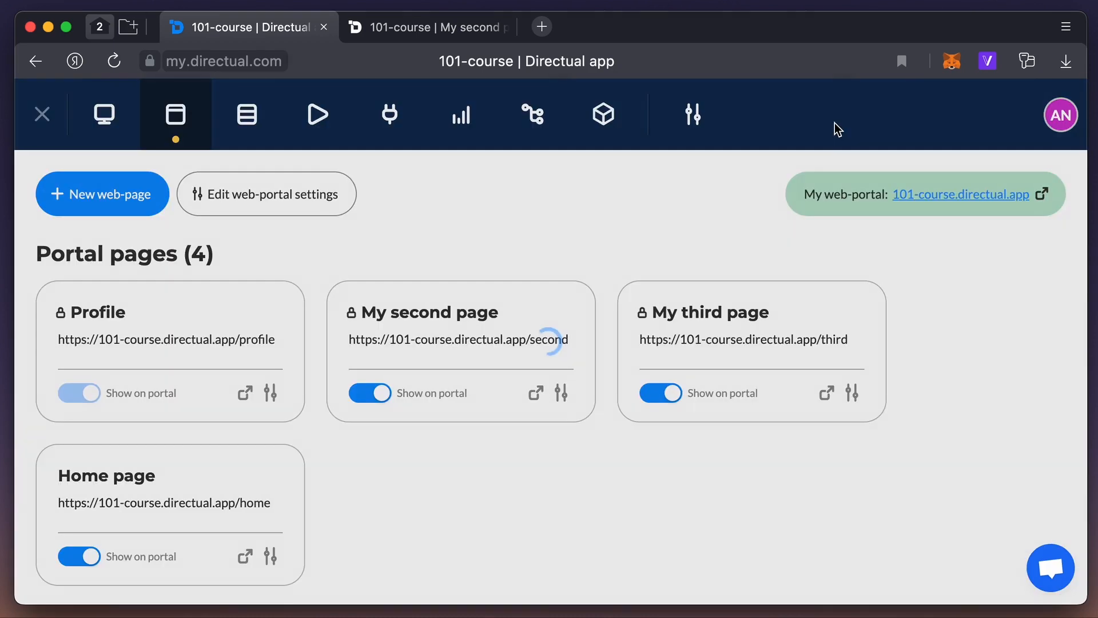
# Step: Reload the published portal, check the pages under My group and open the Home page from the menu
pyautogui.click(427, 29)
pyautogui.press('super+r')
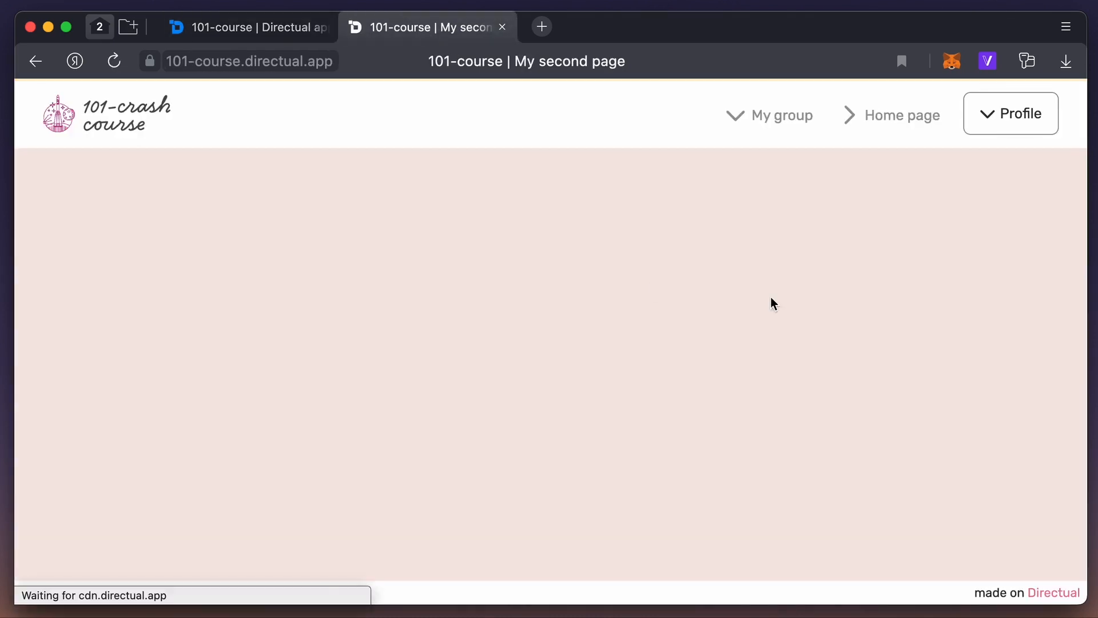
pyautogui.click(786, 122)
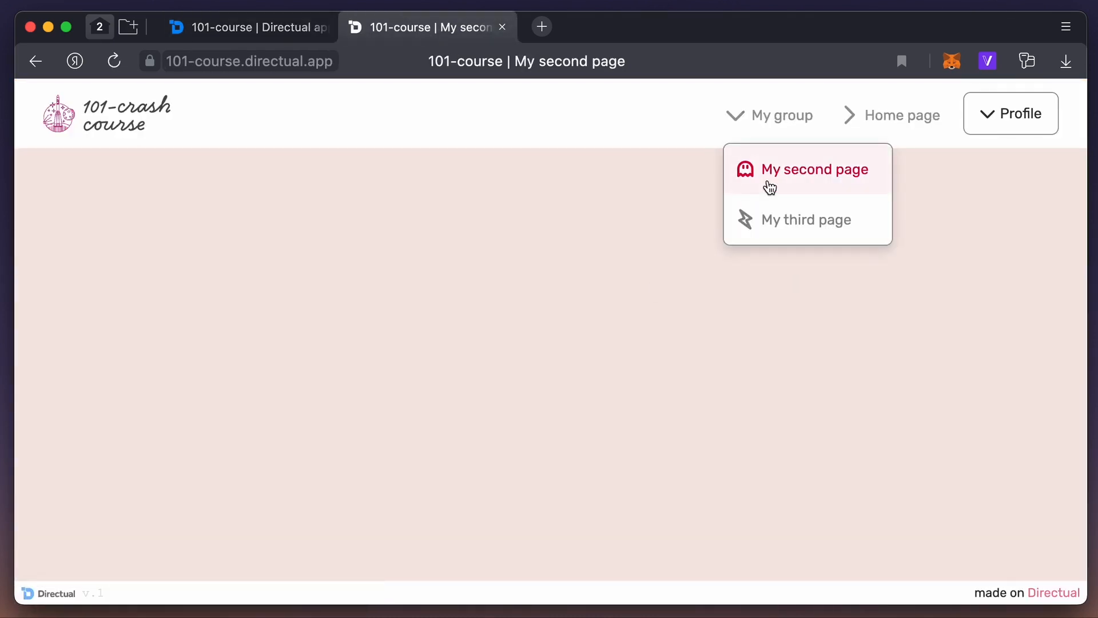
pyautogui.click(906, 121)
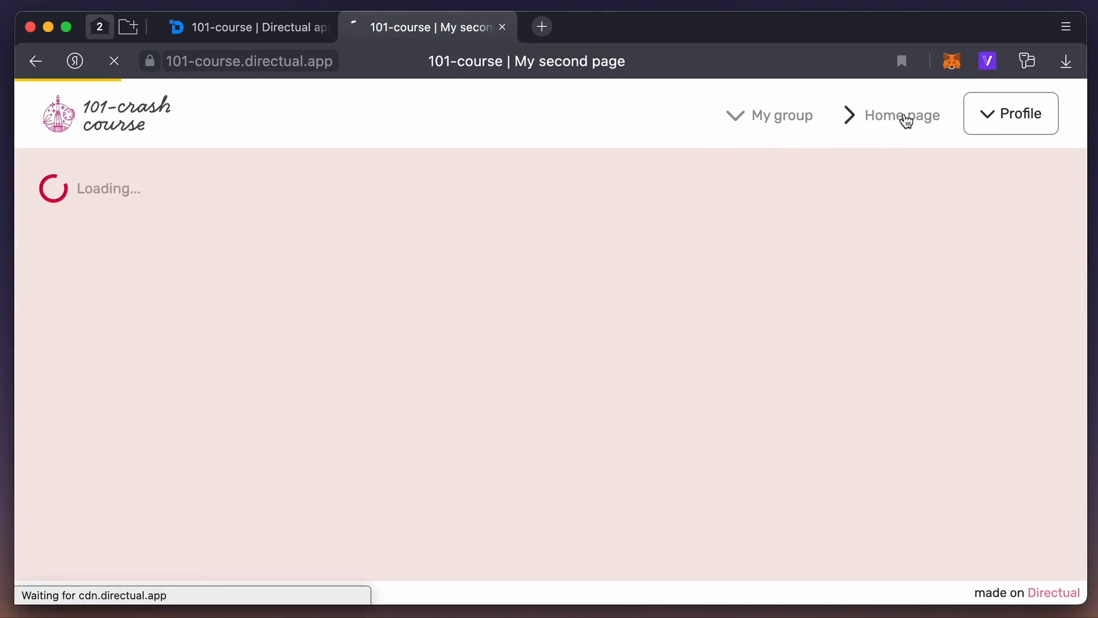
# Step: Override the portal security settings for My second page, restrict it to authorised users with the role new_user, and save
pyautogui.click(308, 26)
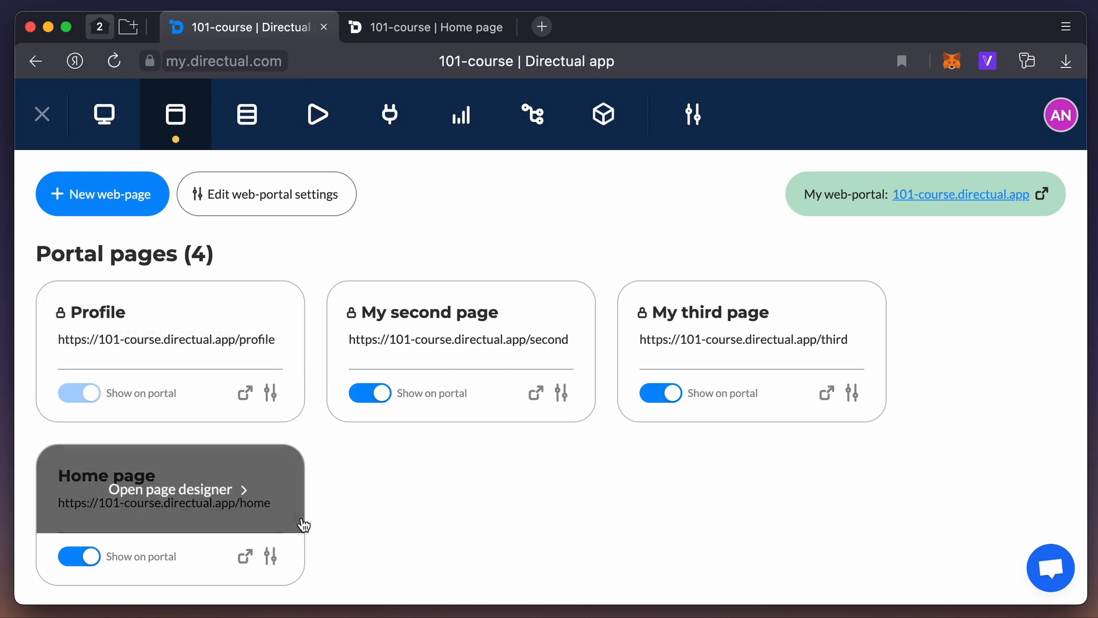
pyautogui.click(561, 392)
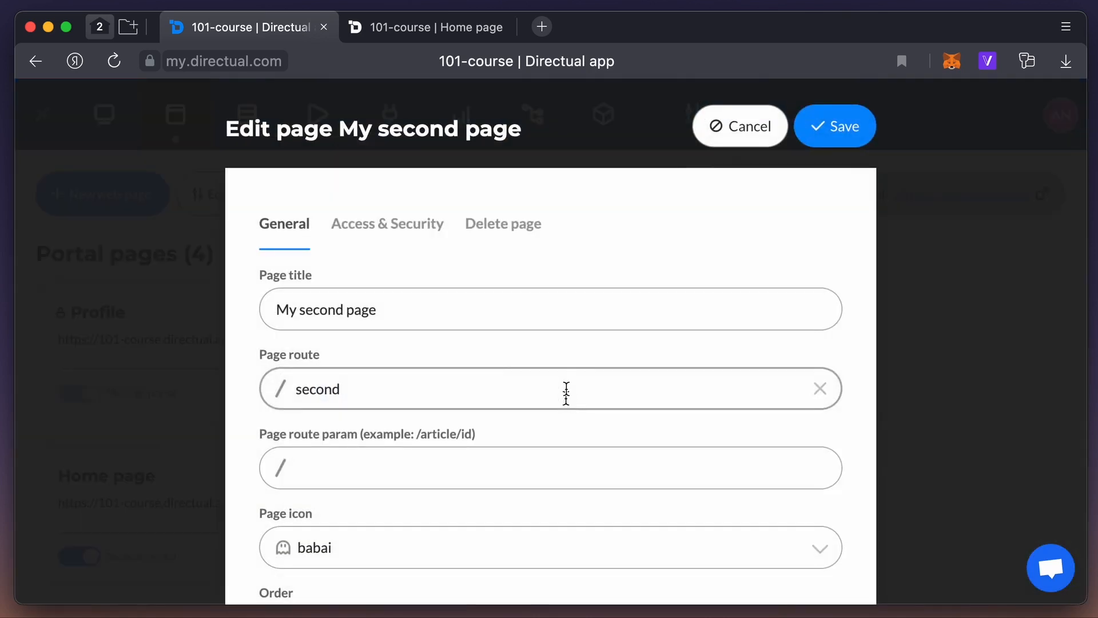
pyautogui.click(406, 227)
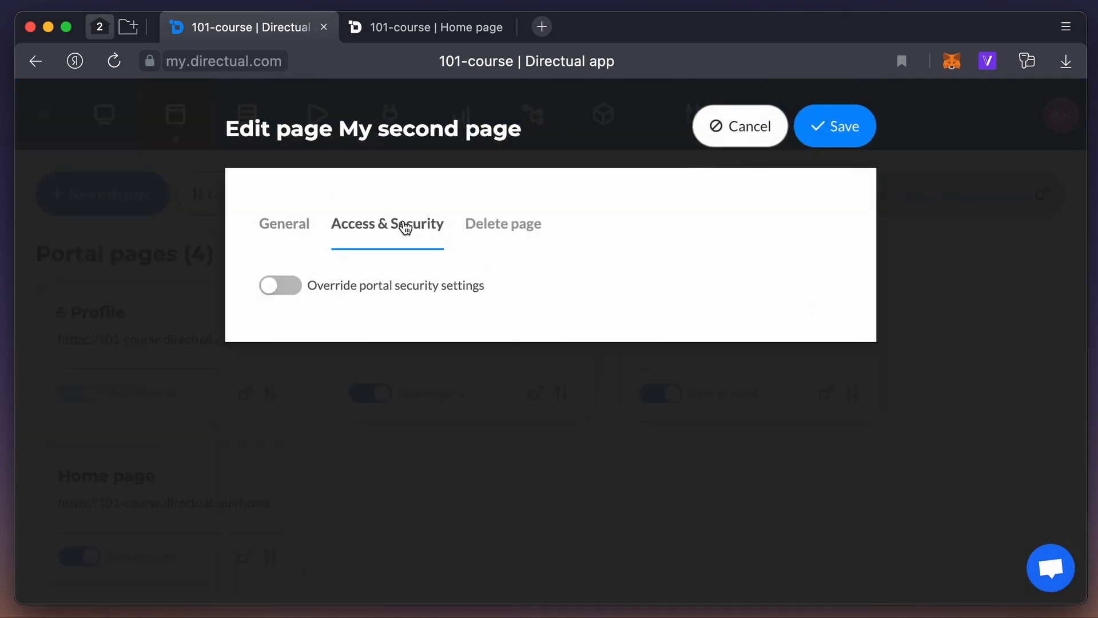
pyautogui.click(293, 285)
pyautogui.click(287, 334)
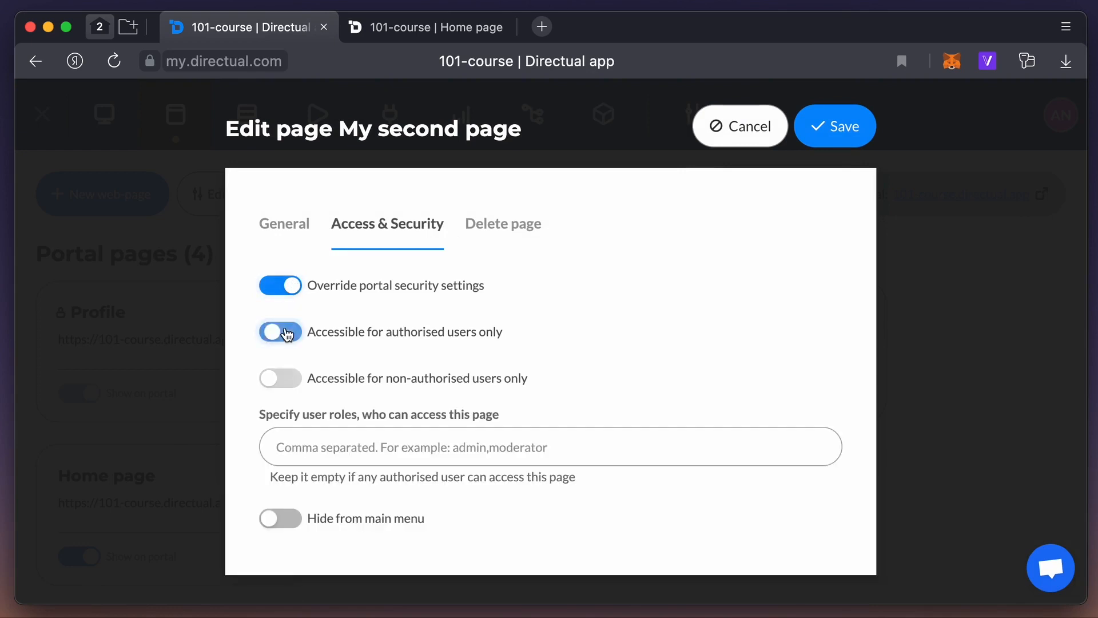
pyautogui.click(311, 444)
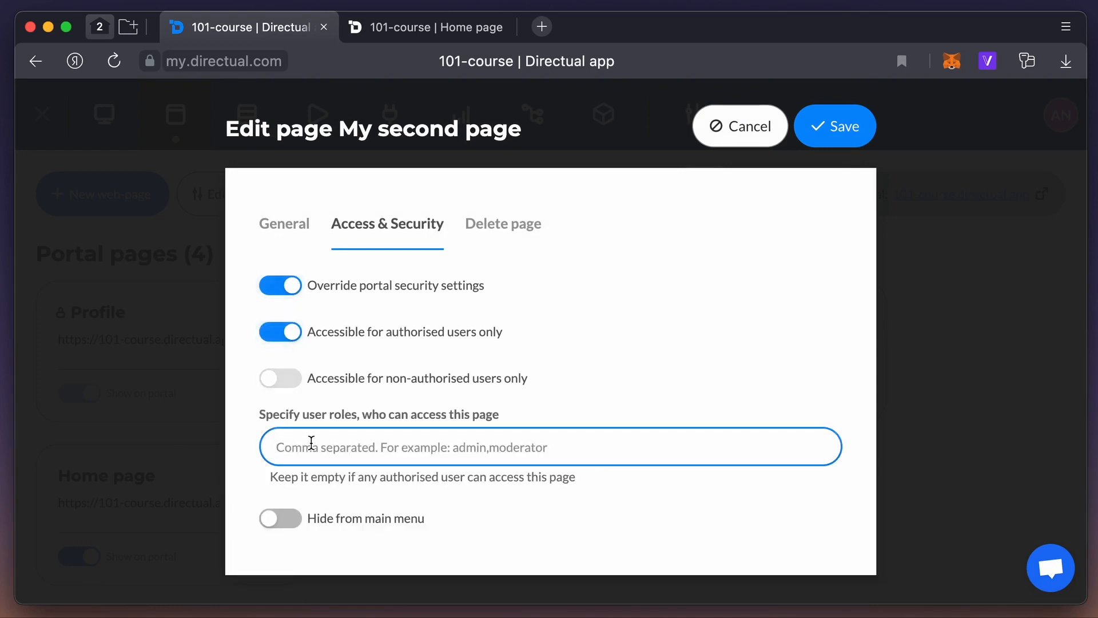
pyautogui.write('new_user')
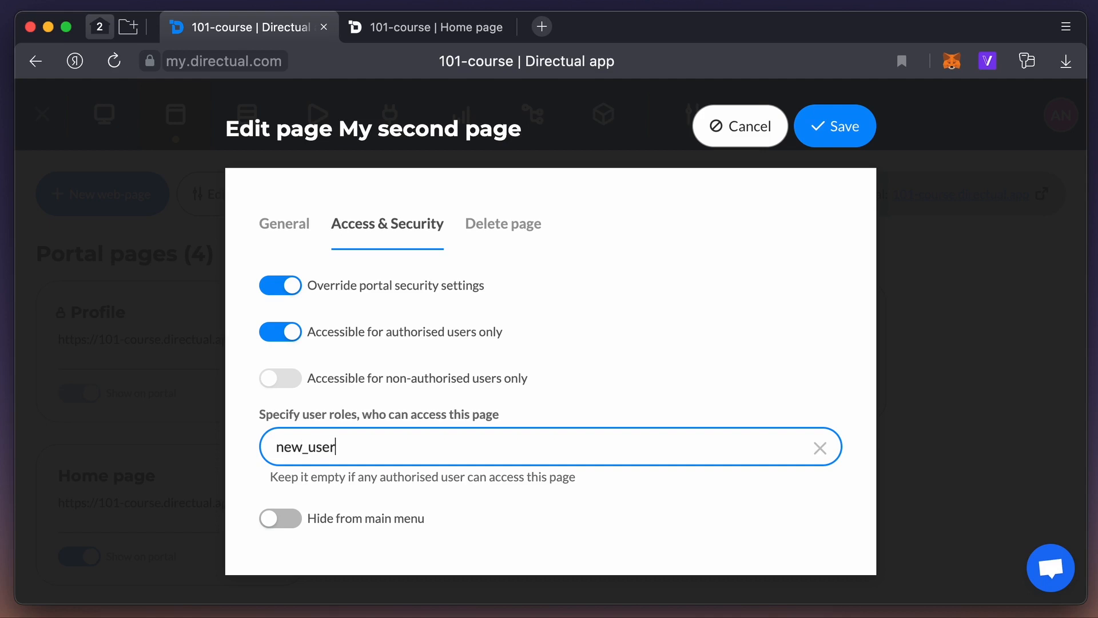
pyautogui.click(812, 139)
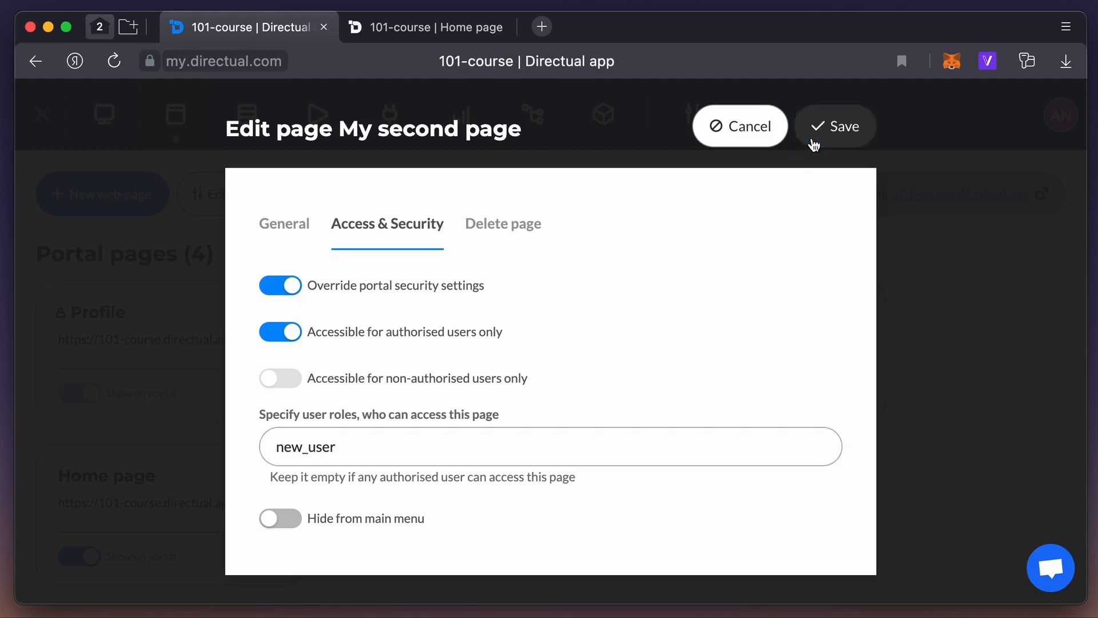
# Step: Reload the published portal, check the pages under My group, and go directly to the /second route
pyautogui.click(424, 28)
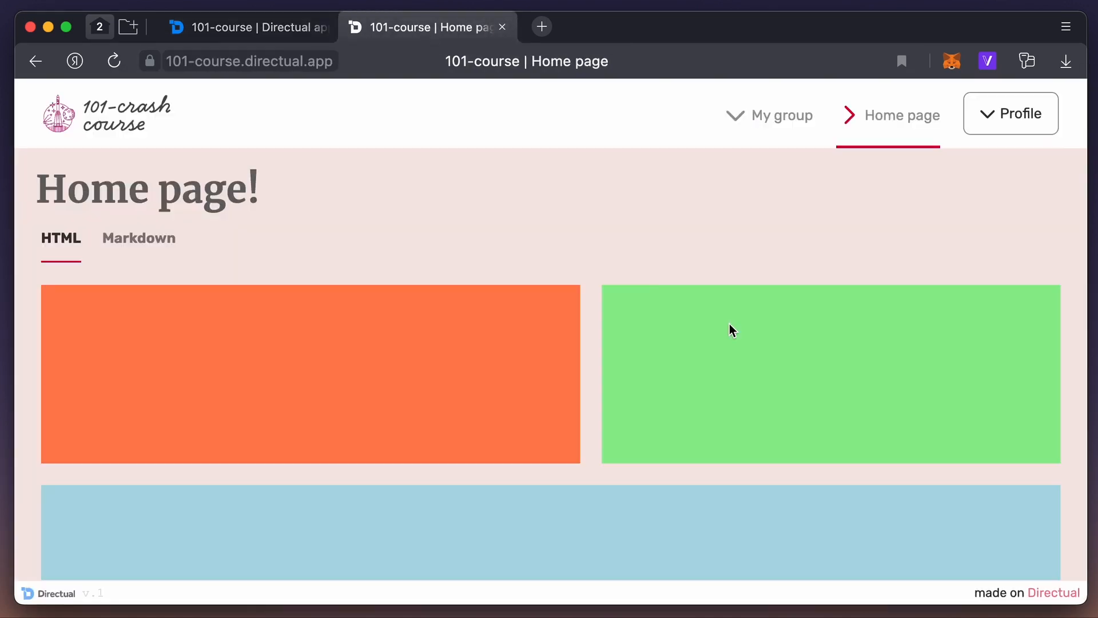
pyautogui.press('super+r')
pyautogui.moveTo(771, 139)
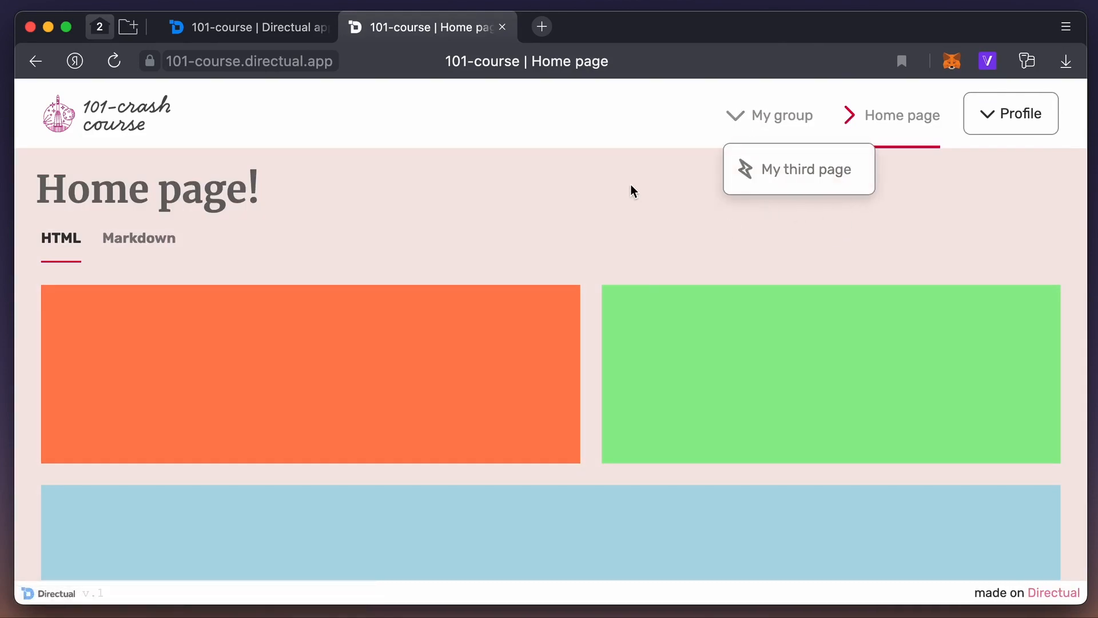
pyautogui.click(372, 62)
pyautogui.doubleClick(397, 62)
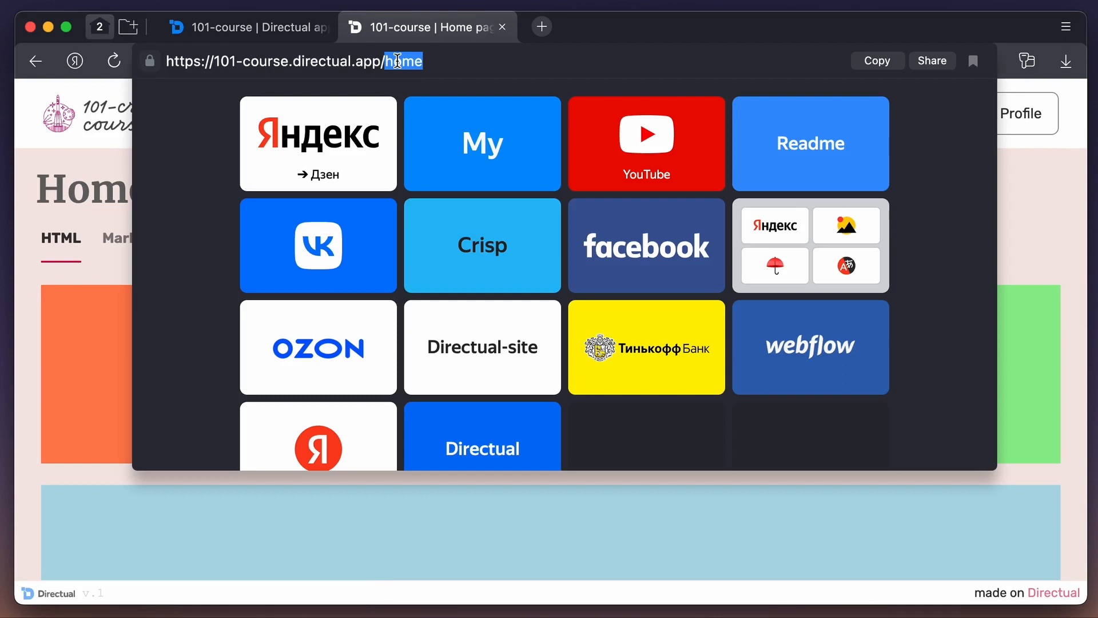
pyautogui.write('second')
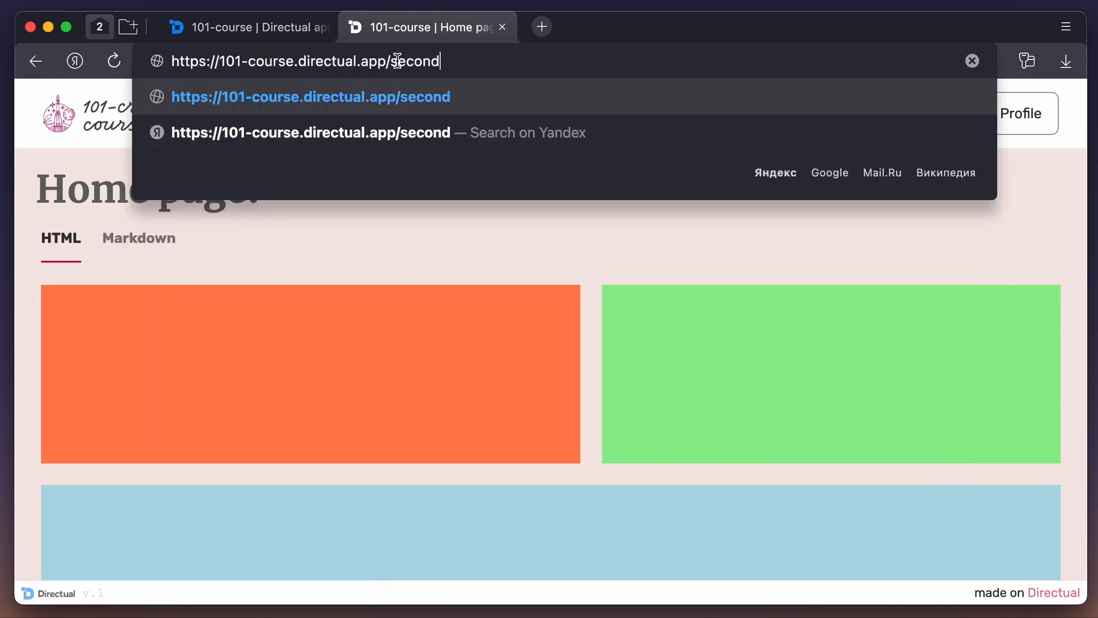
pyautogui.press('Return')
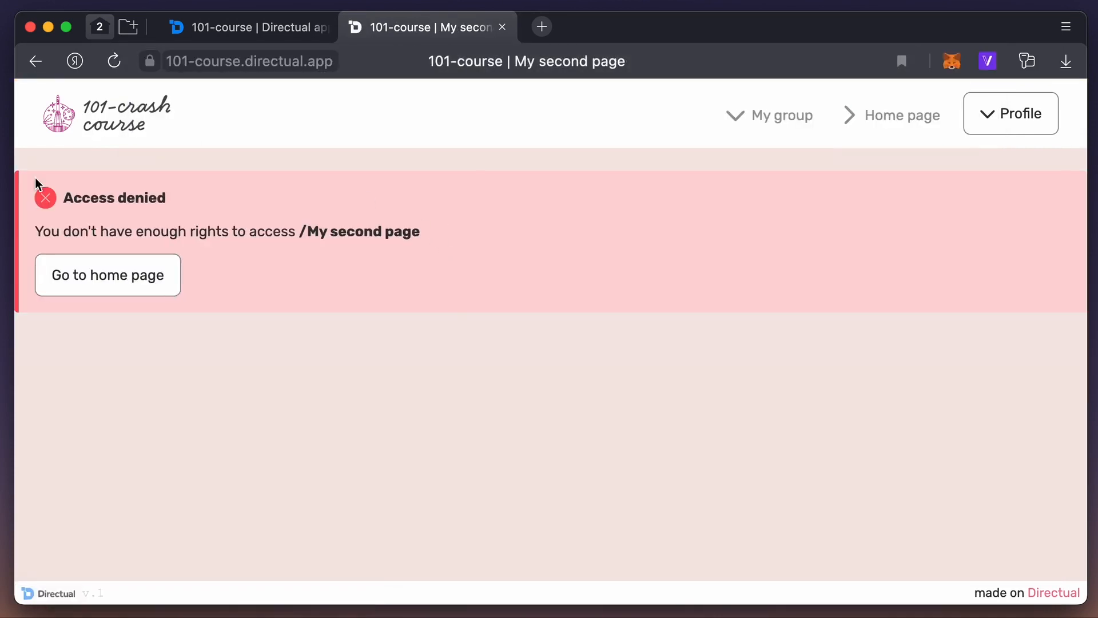
# Step: Edit the MetaMask wallet user's record in the App users structure, set its roles to new_user,admin, and save
pyautogui.click(263, 27)
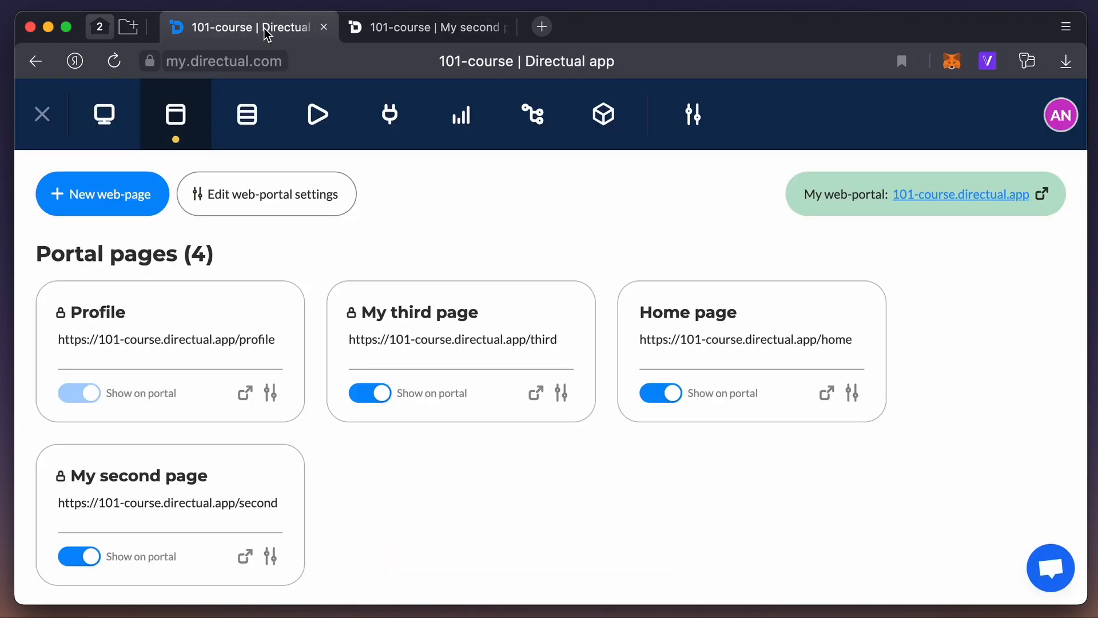
pyautogui.click(249, 127)
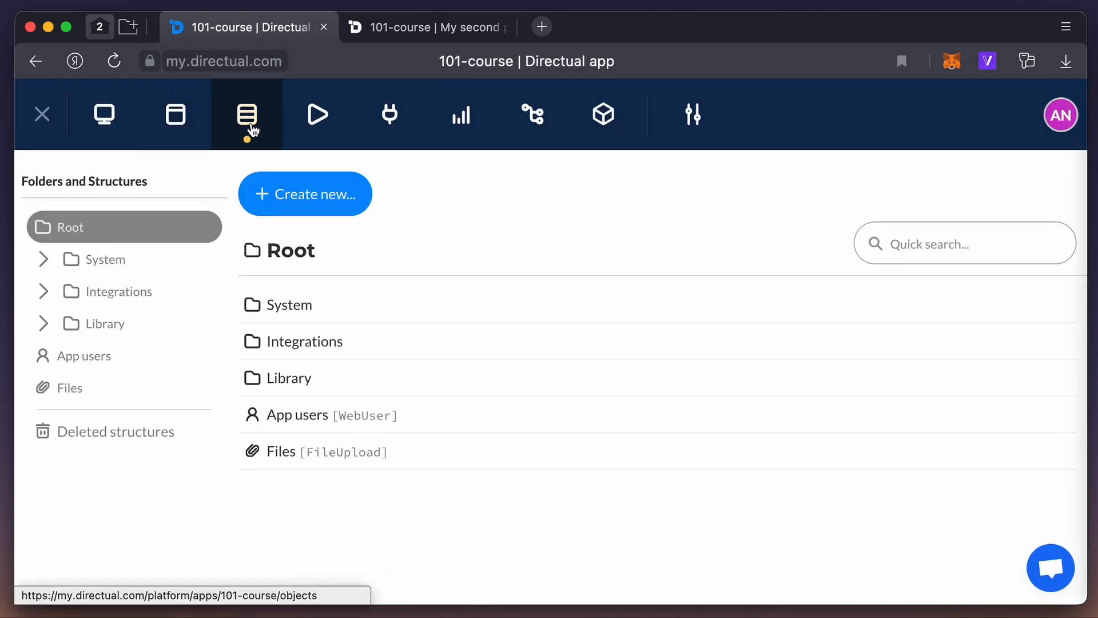
pyautogui.click(152, 363)
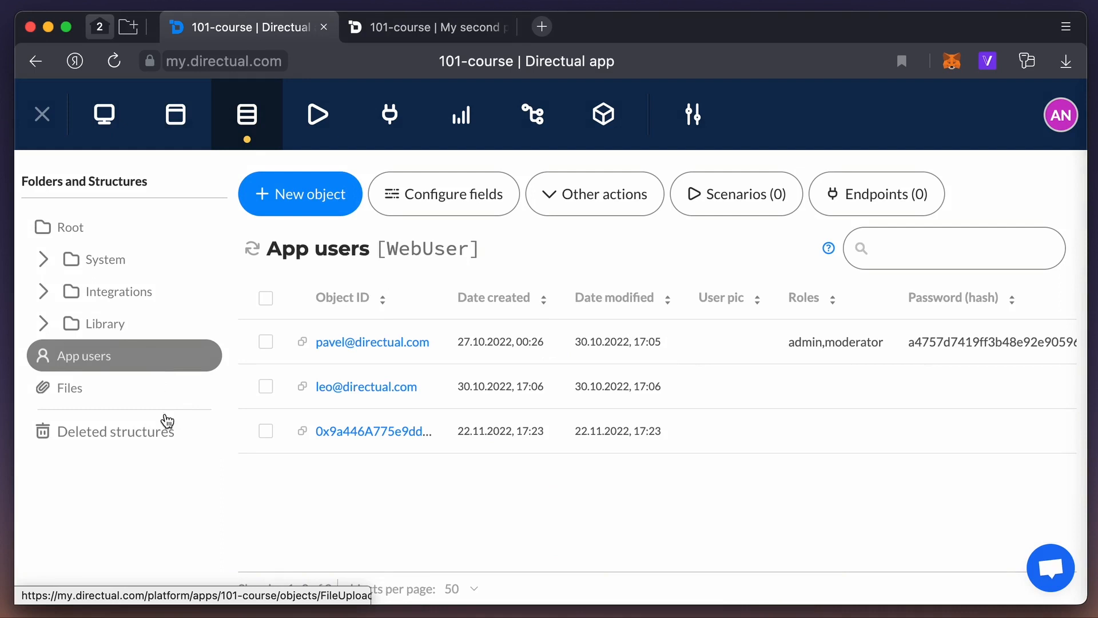
pyautogui.click(366, 438)
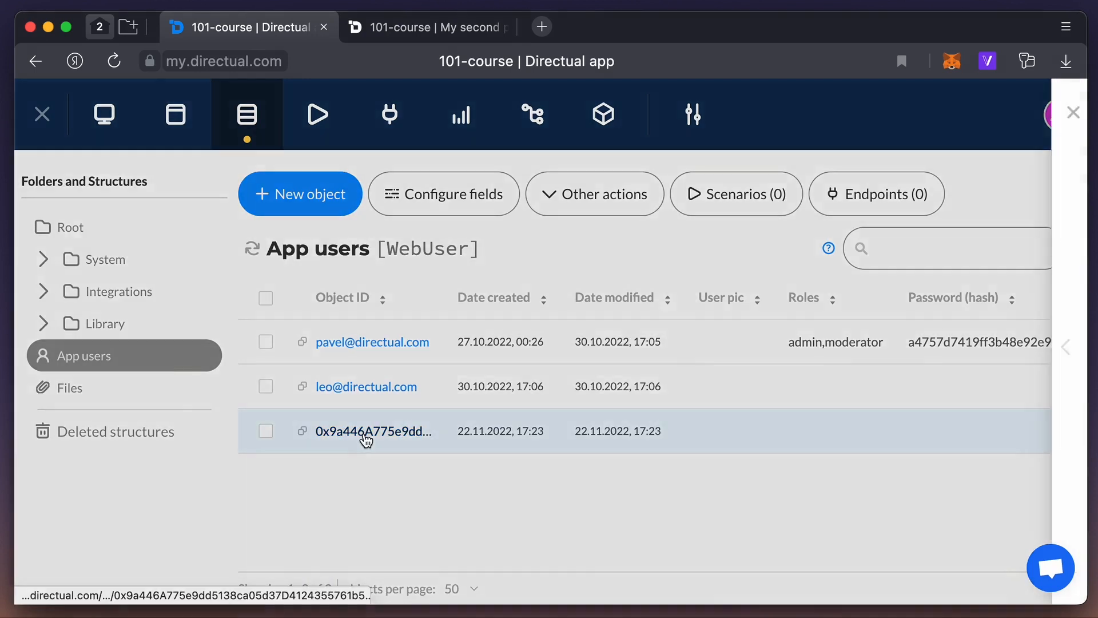
pyautogui.click(719, 179)
pyautogui.click(707, 428)
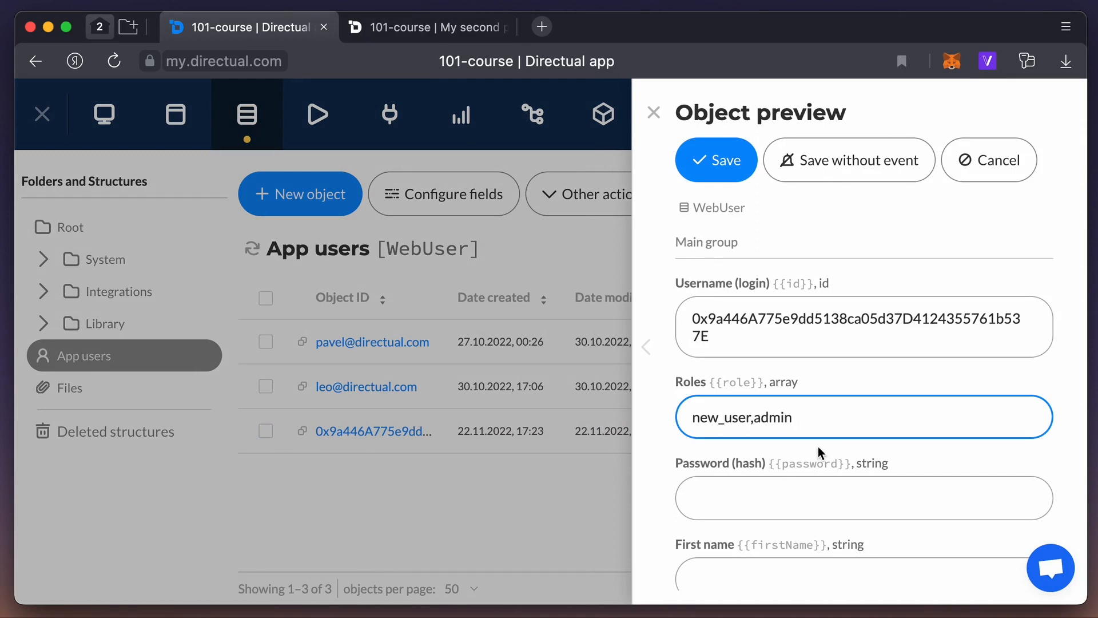
pyautogui.click(704, 160)
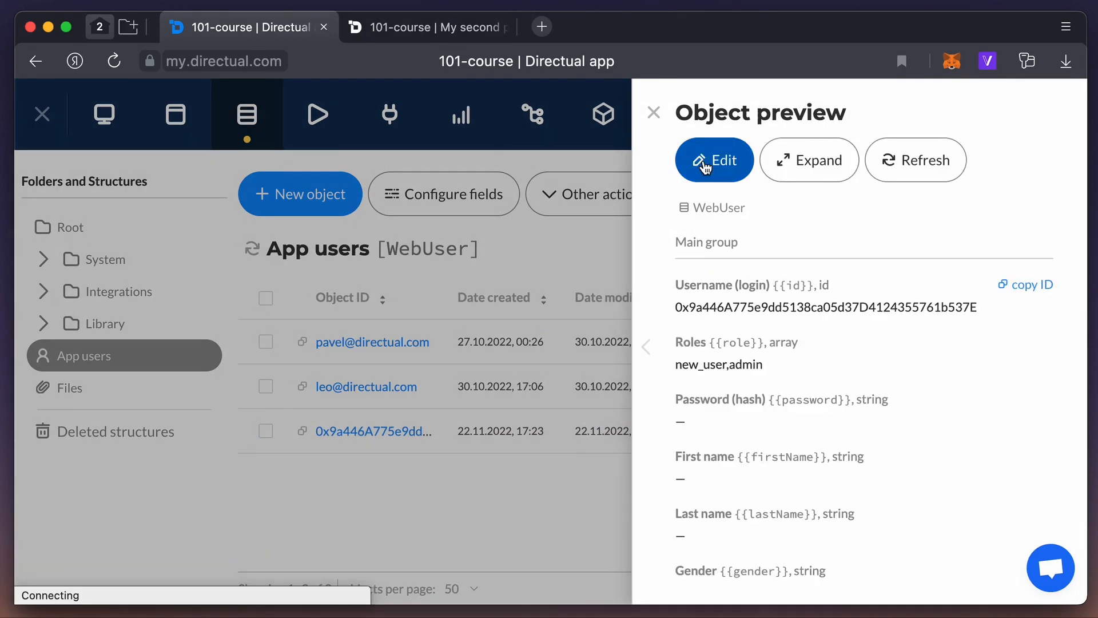
# Step: Reload My second page on the published portal and check the pages listed under My group
pyautogui.click(387, 27)
pyautogui.press('super+r')
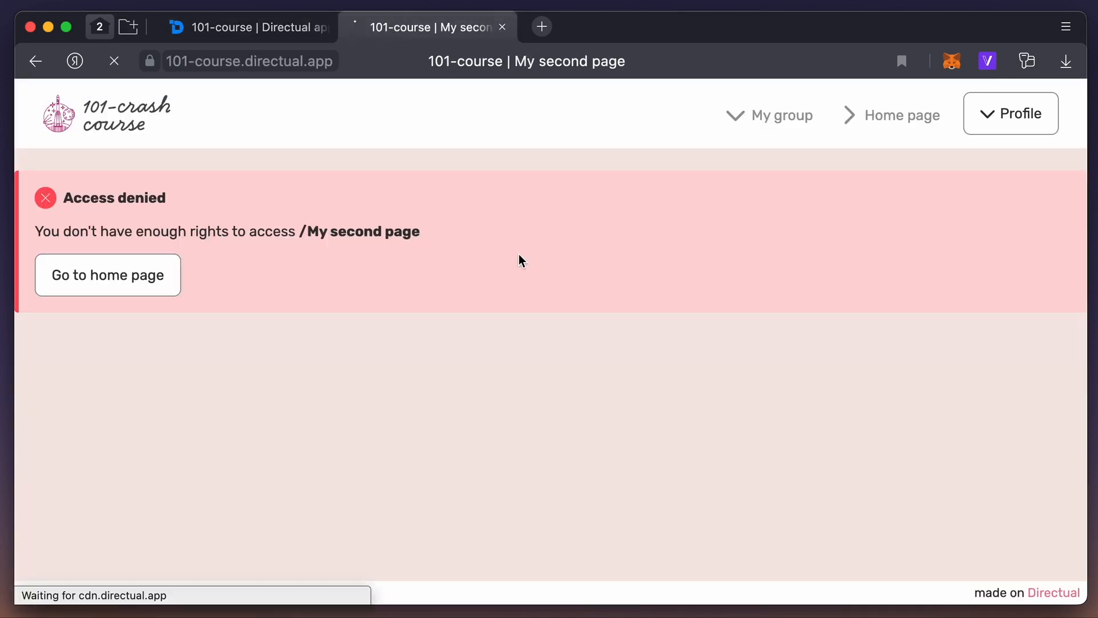
pyautogui.click(780, 118)
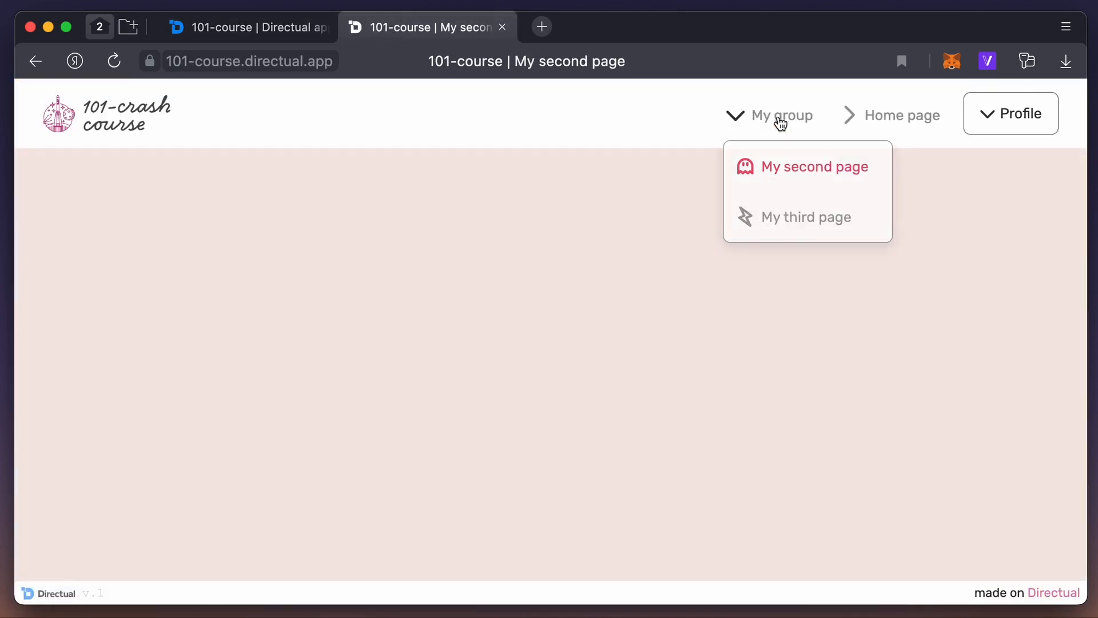
pyautogui.click(627, 219)
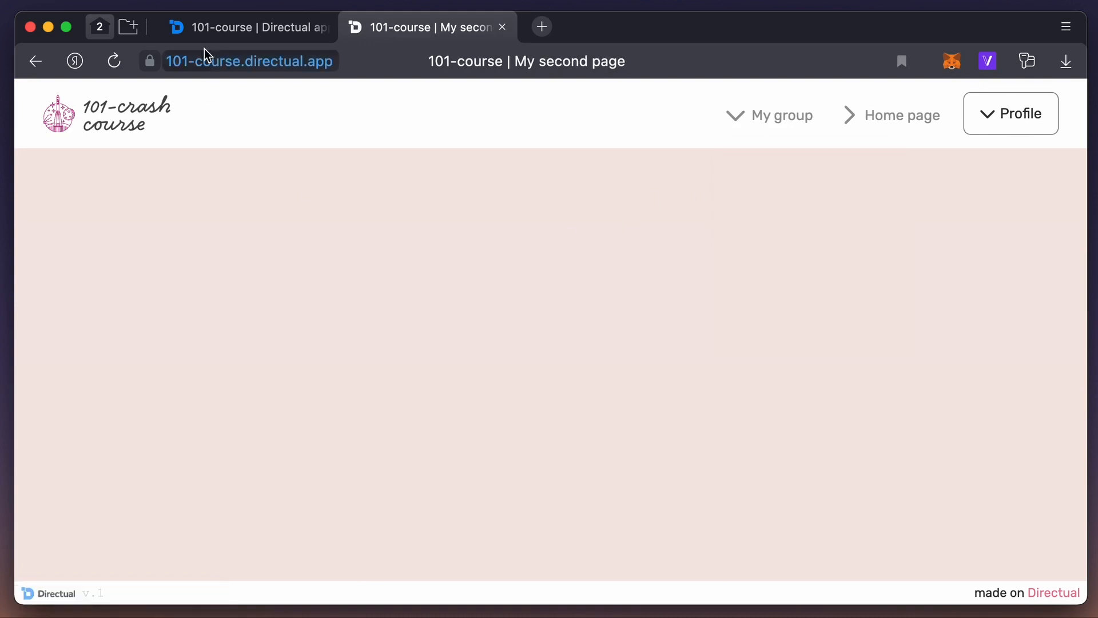
# Step: Close the user's preview, open the Home page in the page designer, and view the same page on the published portal
pyautogui.click(225, 36)
pyautogui.click(337, 244)
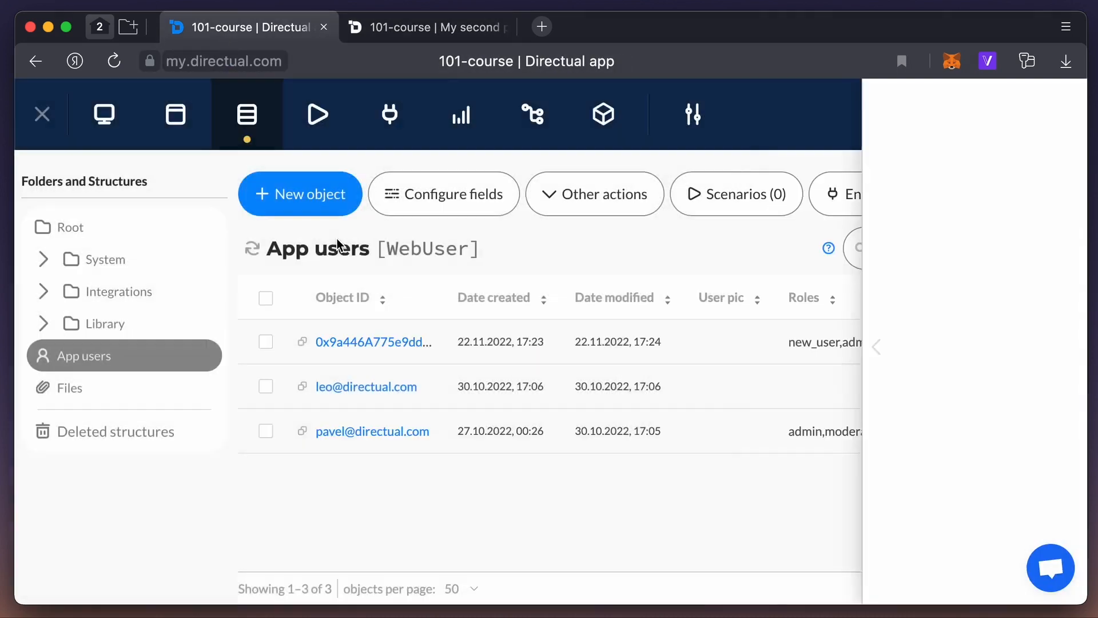
pyautogui.click(178, 127)
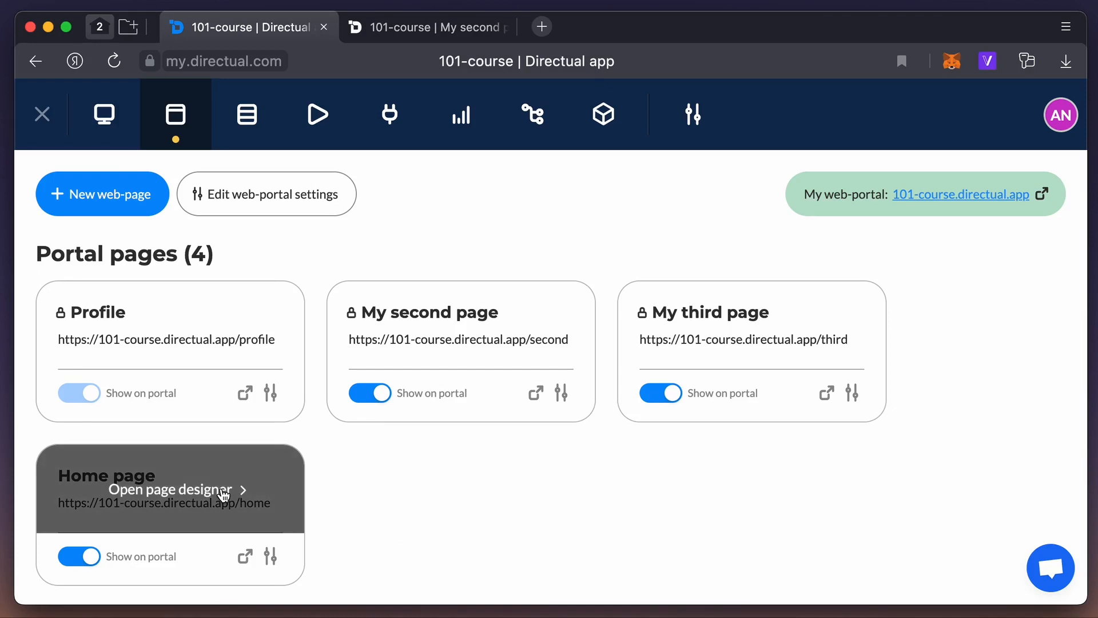
pyautogui.click(223, 493)
pyautogui.moveTo(545, 342); pyautogui.dragTo(760, 342)
pyautogui.scroll(-5, 491, 382)
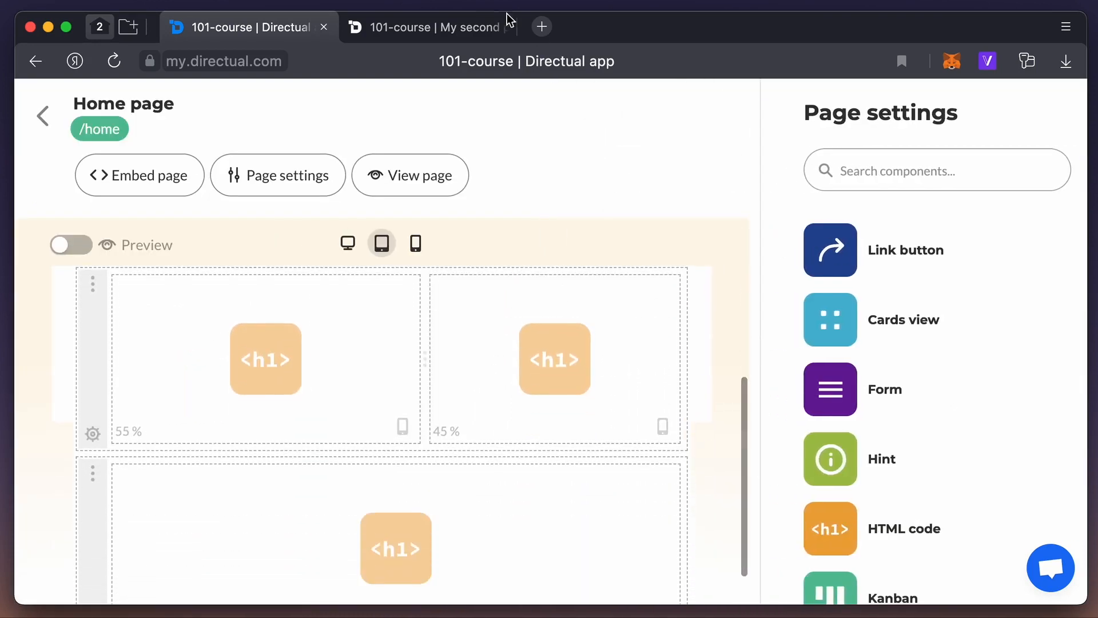
pyautogui.click(439, 28)
pyautogui.click(895, 125)
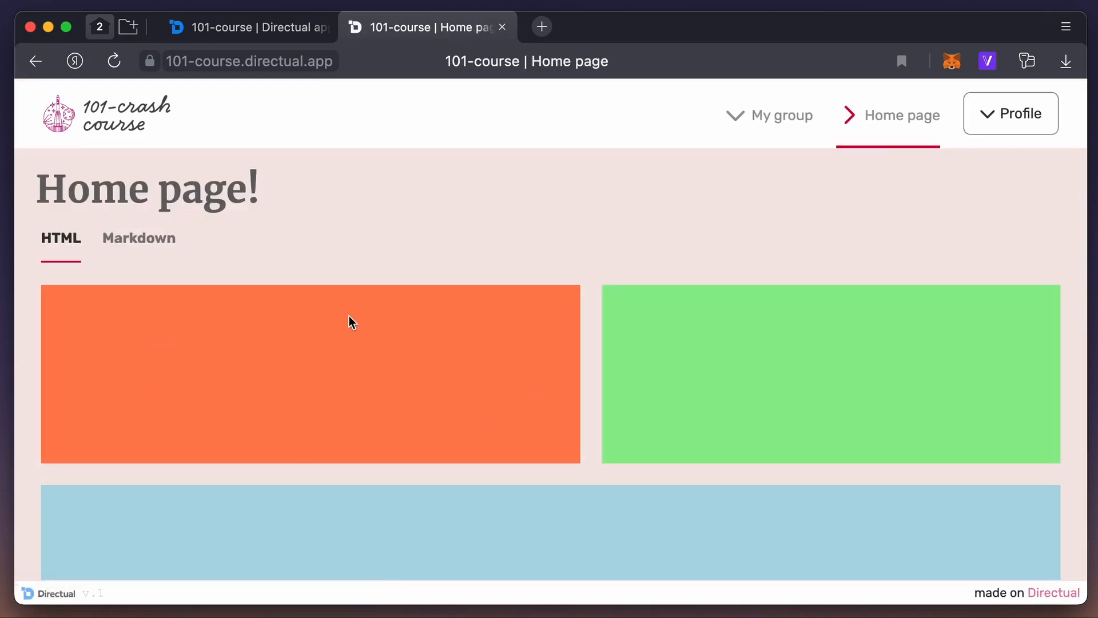
# Step: Make the Home page's Markdown tab visible only to authorised users with the role admin, and view the published Home page
pyautogui.click(252, 35)
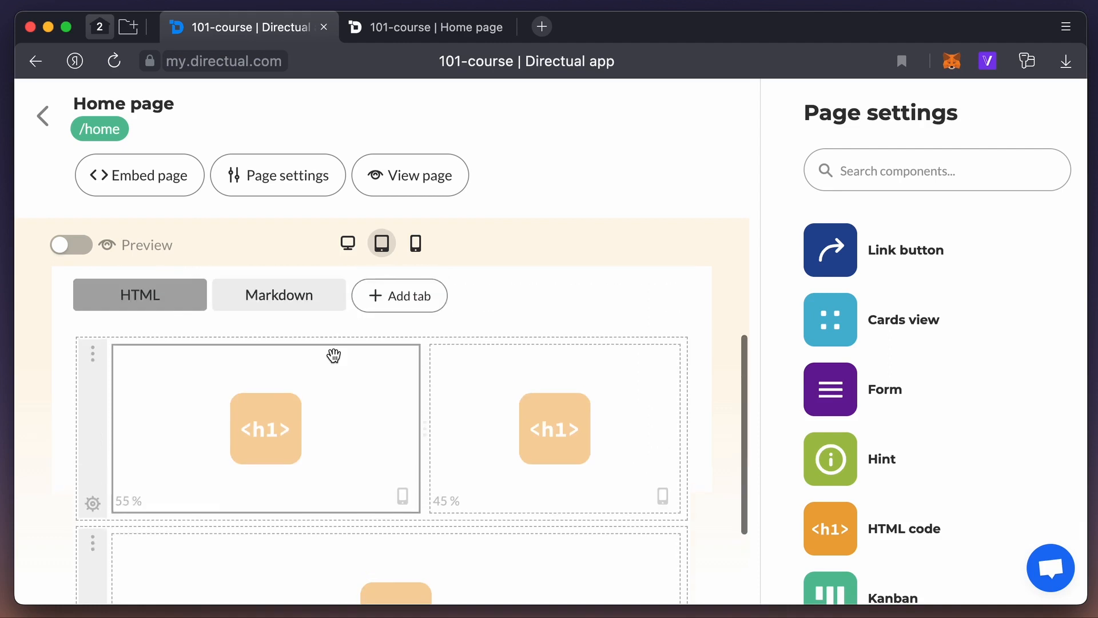
pyautogui.click(286, 365)
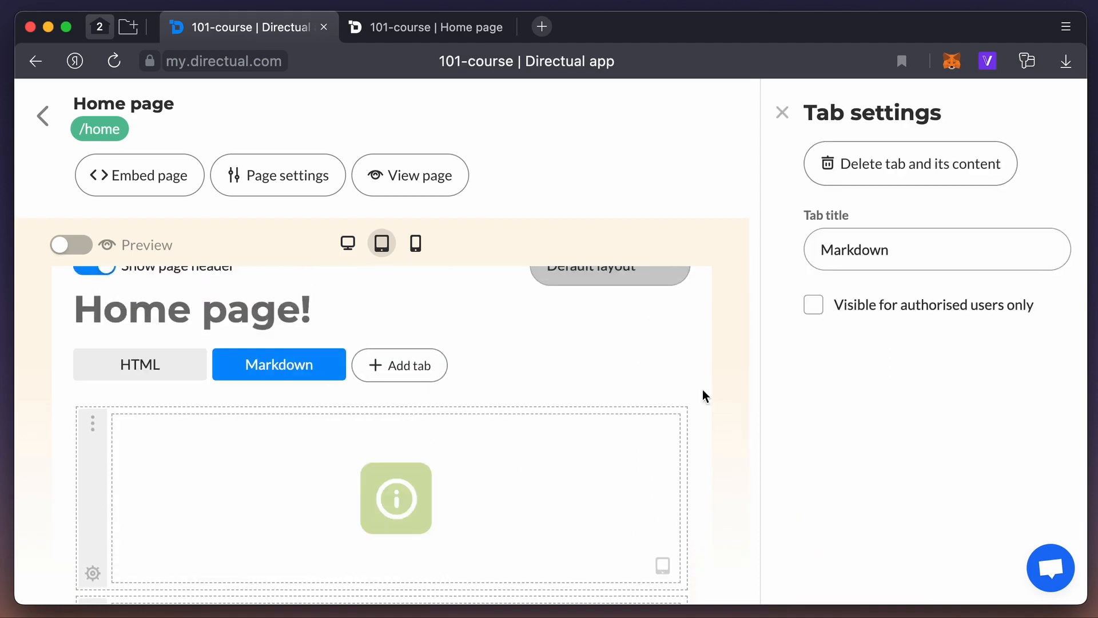
pyautogui.click(890, 312)
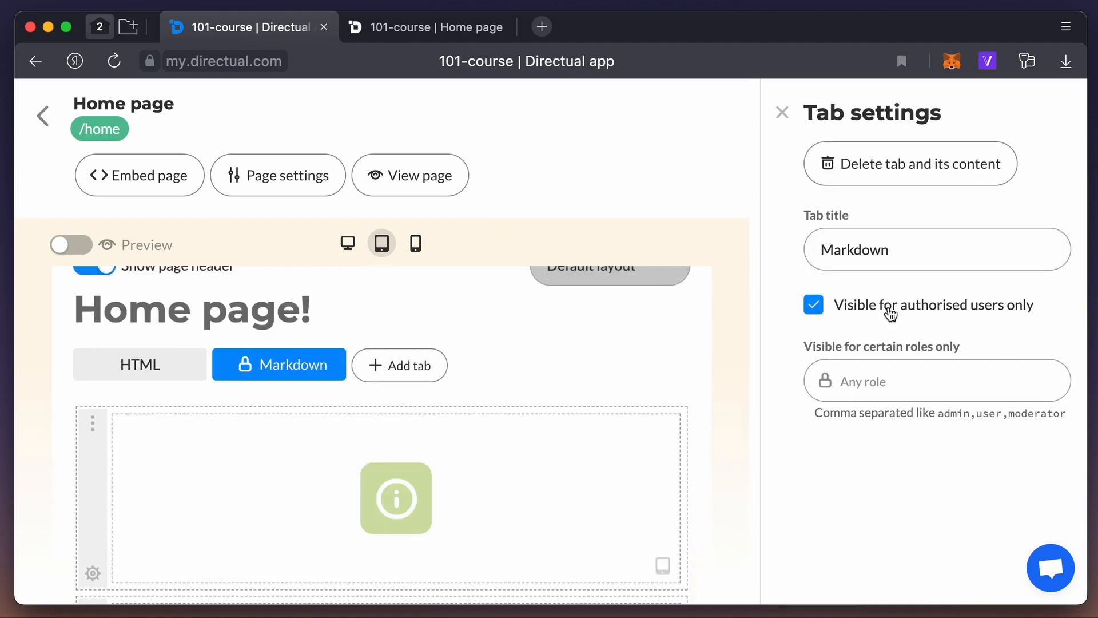
pyautogui.click(868, 382)
pyautogui.write('admin')
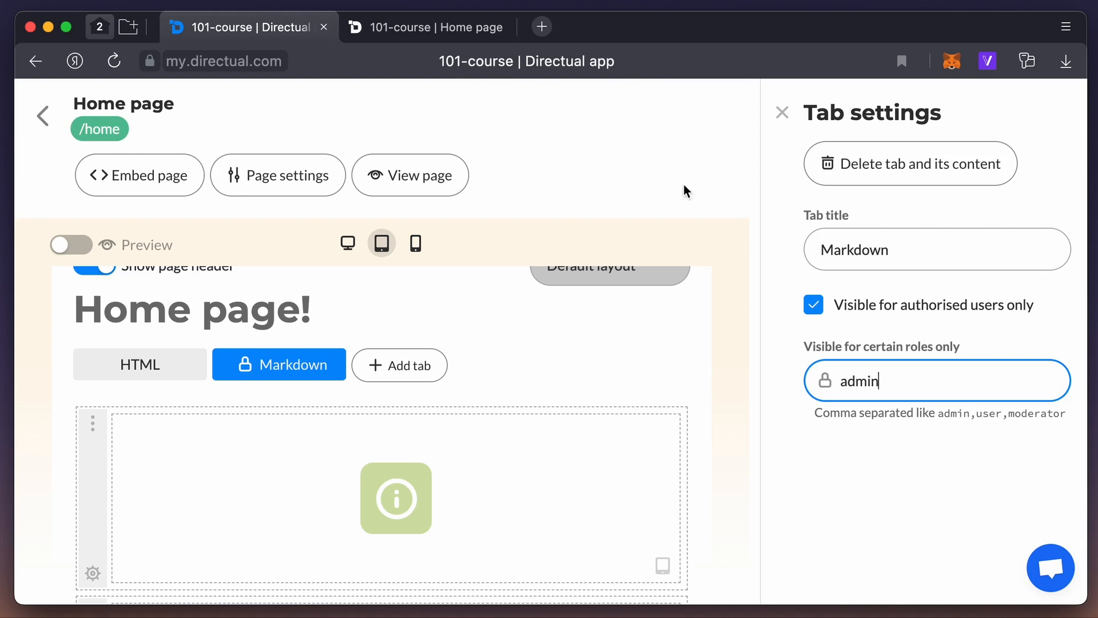
pyautogui.click(429, 27)
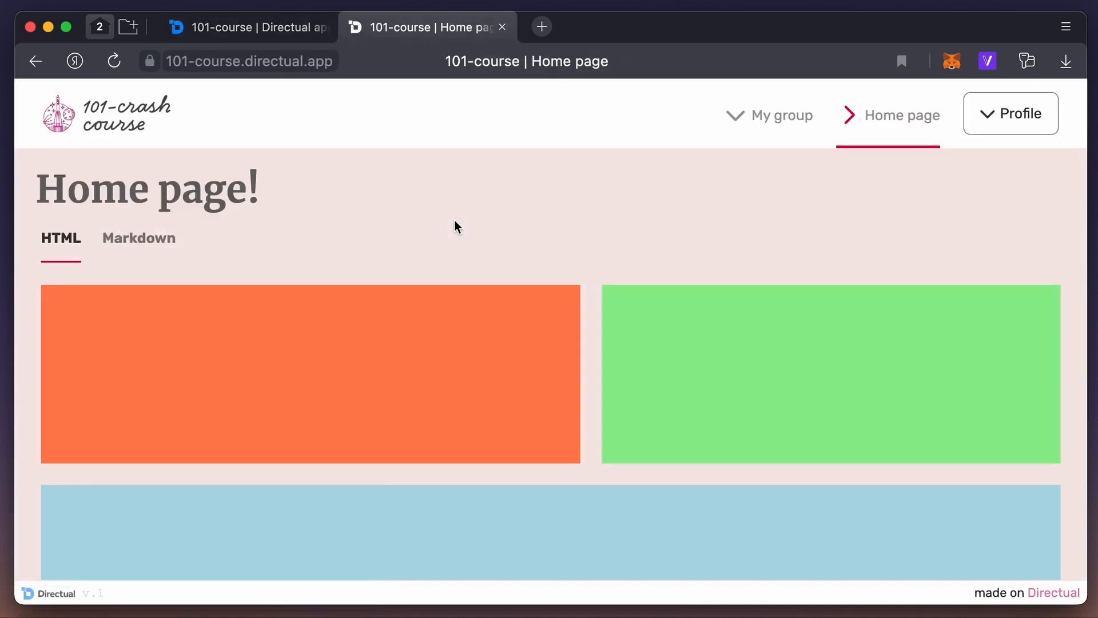
# Step: Change the role allowed to see the Markdown tab to moderator
pyautogui.click(250, 29)
pyautogui.doubleClick(854, 382)
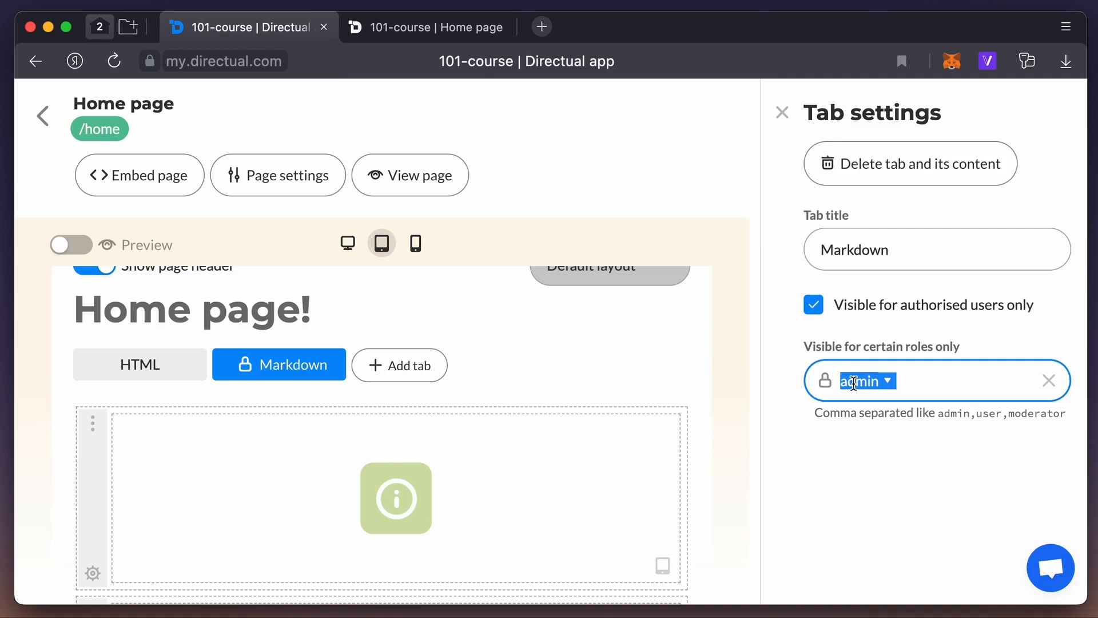
pyautogui.write('moderator')
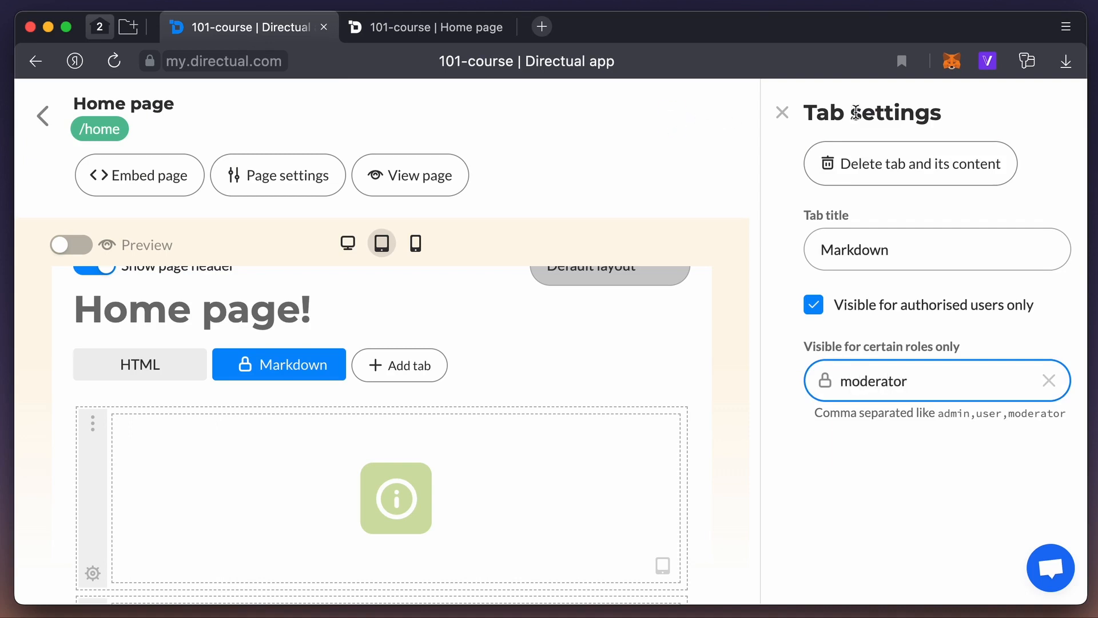
# Step: Reload the published Home page to check which tabs it shows, and return to the page designer
pyautogui.click(453, 29)
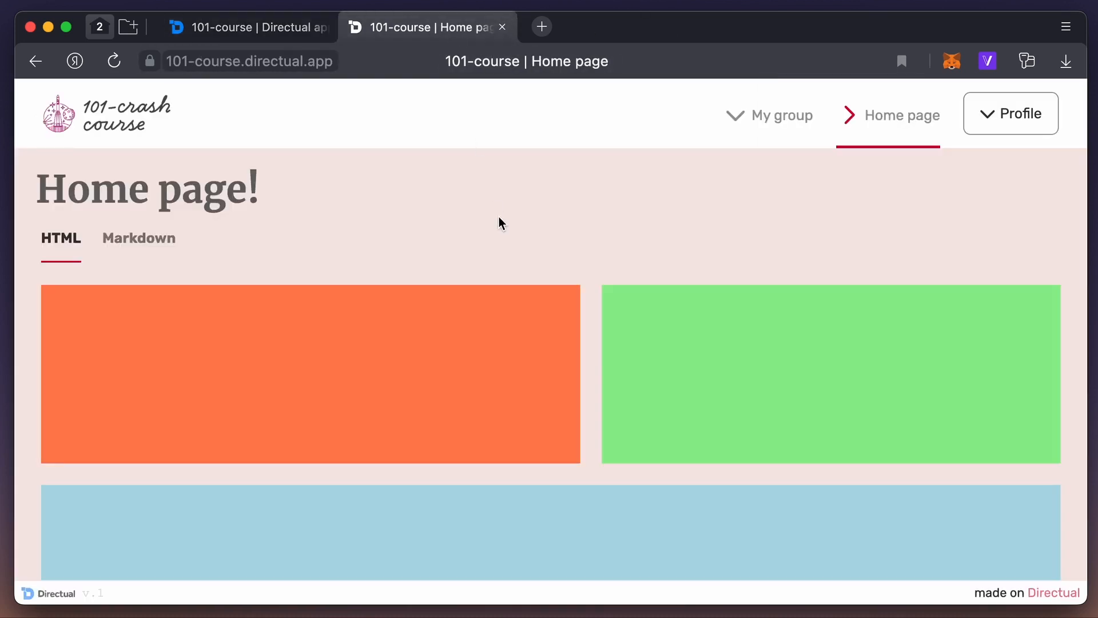
pyautogui.press('super+r')
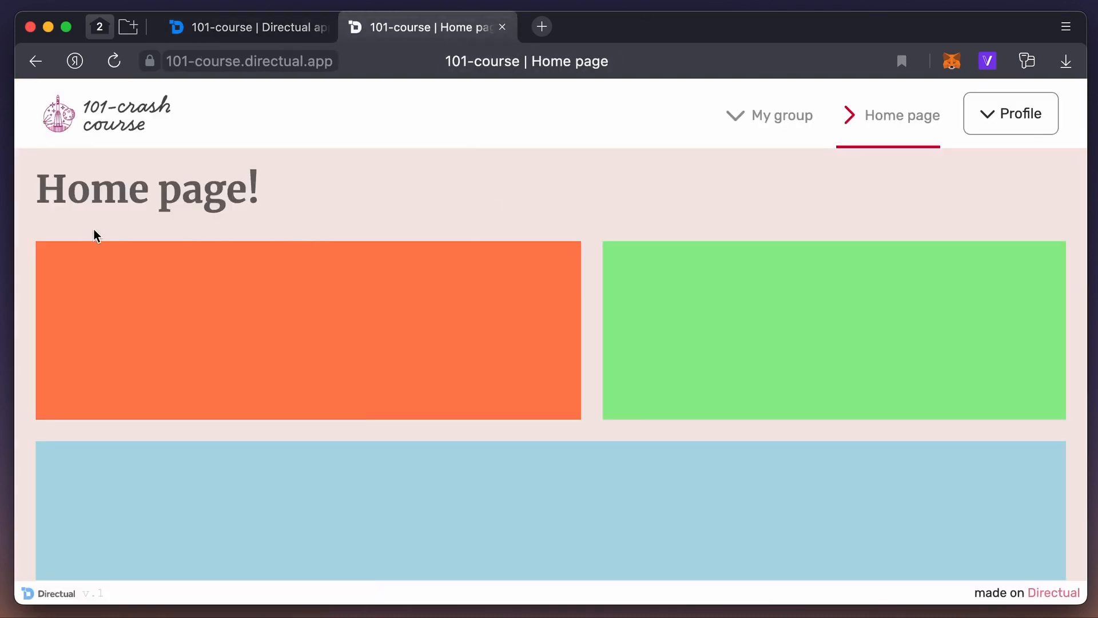
pyautogui.click(291, 25)
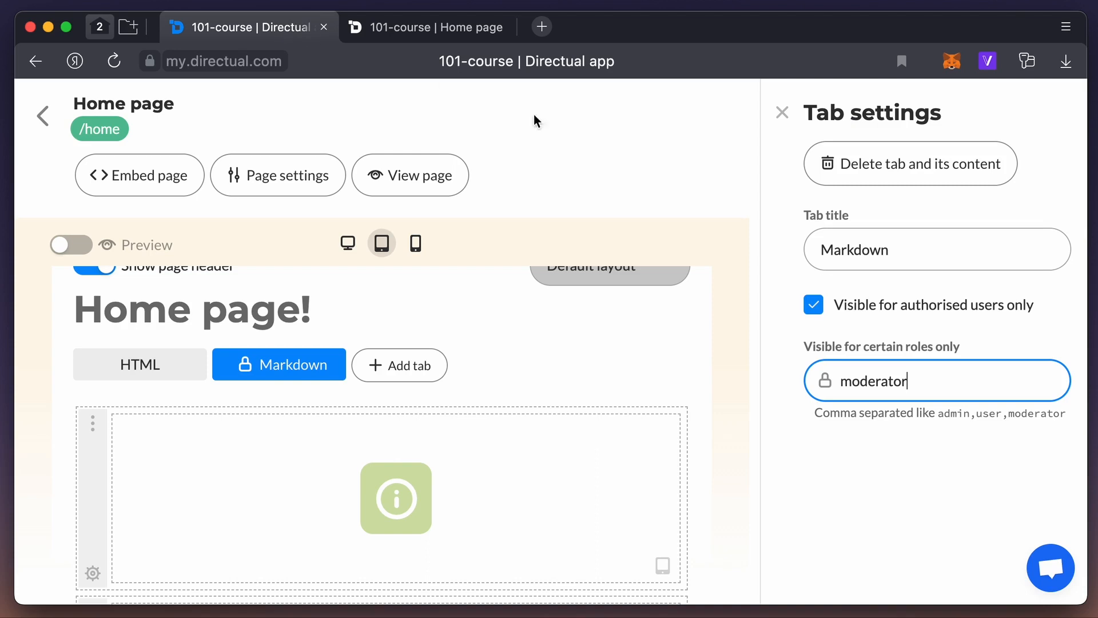
# Step: Remove the Markdown tab's authorised-users restriction and make the tab's first section, the info block, visible for not authorised users only
pyautogui.click(821, 312)
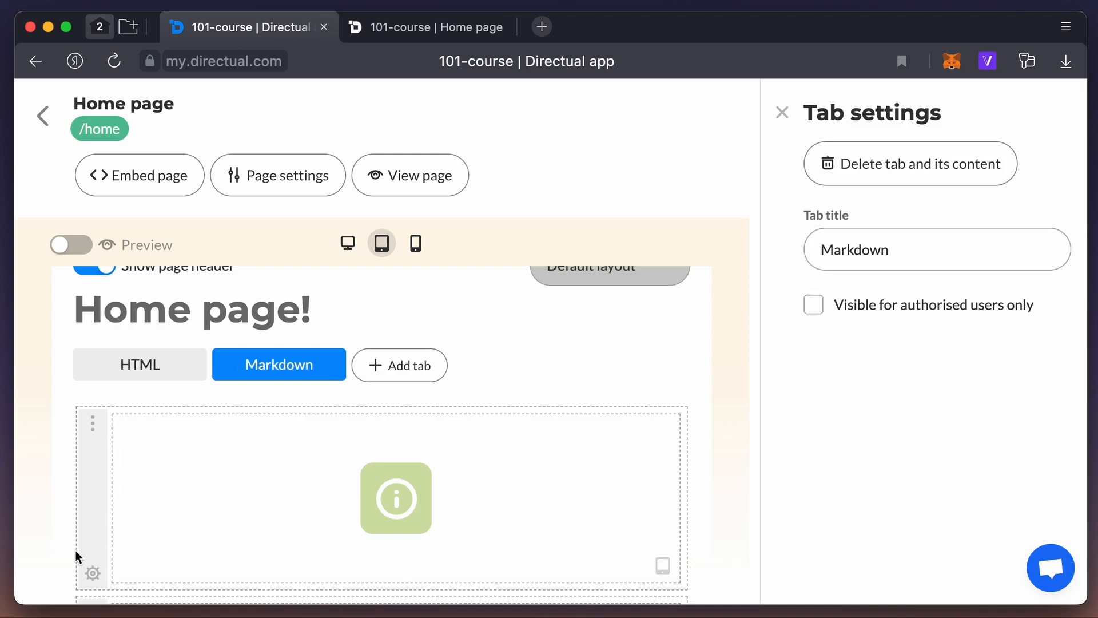
pyautogui.click(93, 573)
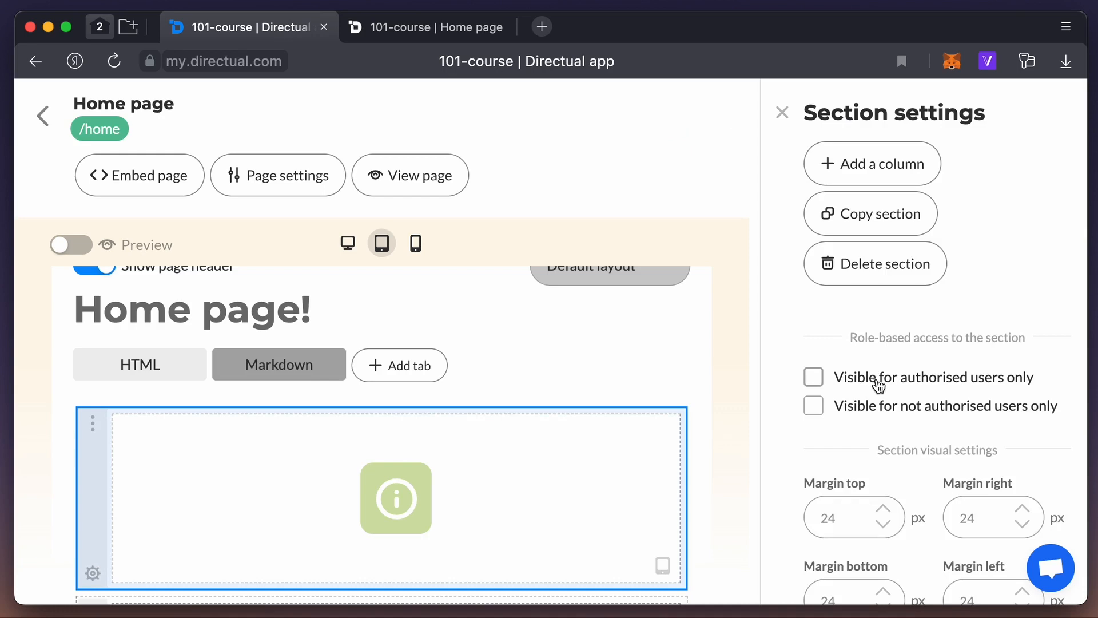
pyautogui.click(869, 407)
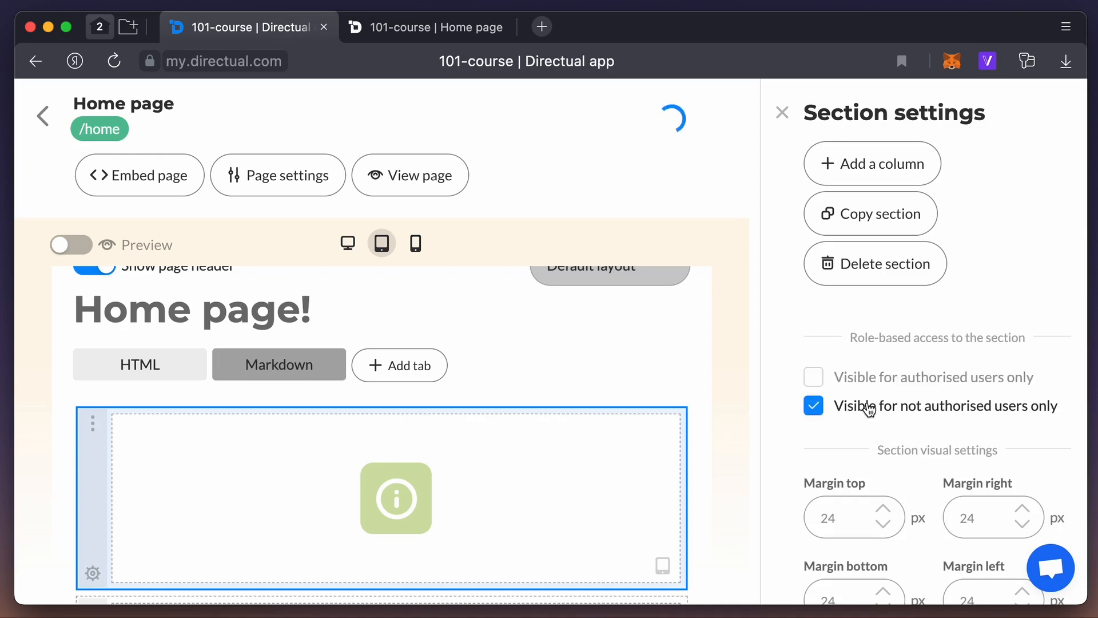
# Step: Reload the published Home page and view the content of its Markdown tab
pyautogui.click(434, 28)
pyautogui.press('super+r')
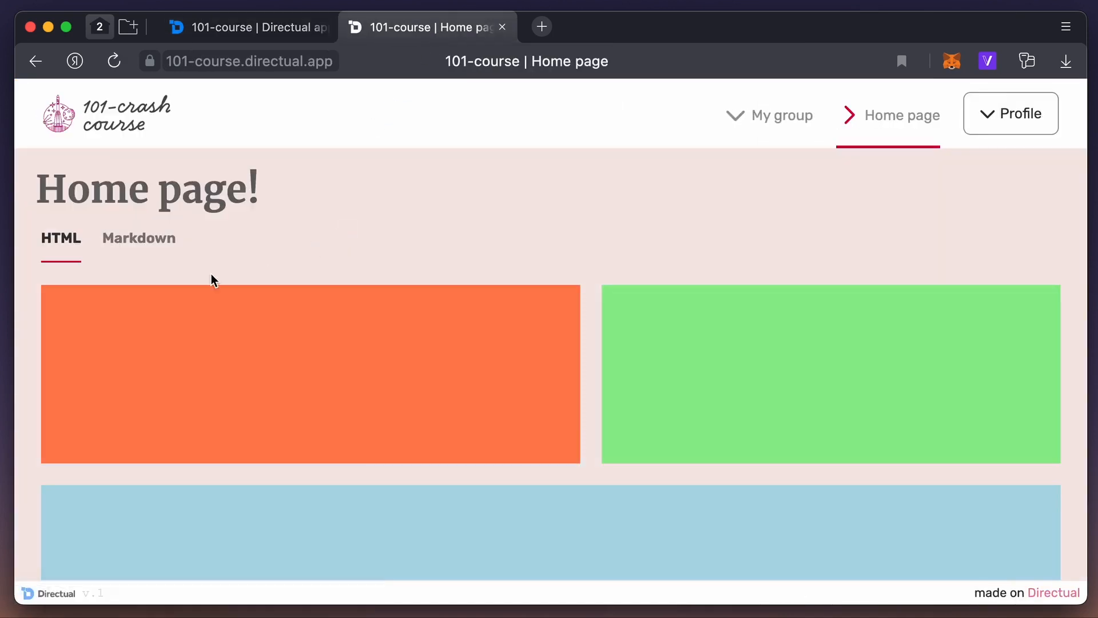
pyautogui.click(157, 237)
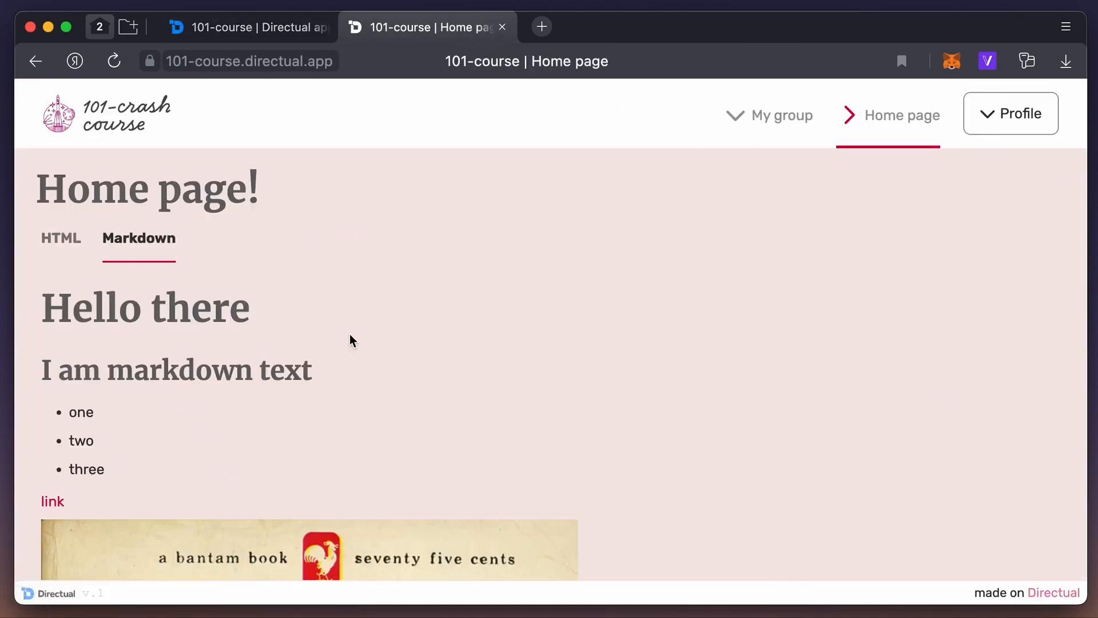
# Step: Switch the info section's visibility to authorised users only in the page designer and reload the published Home page
pyautogui.click(244, 30)
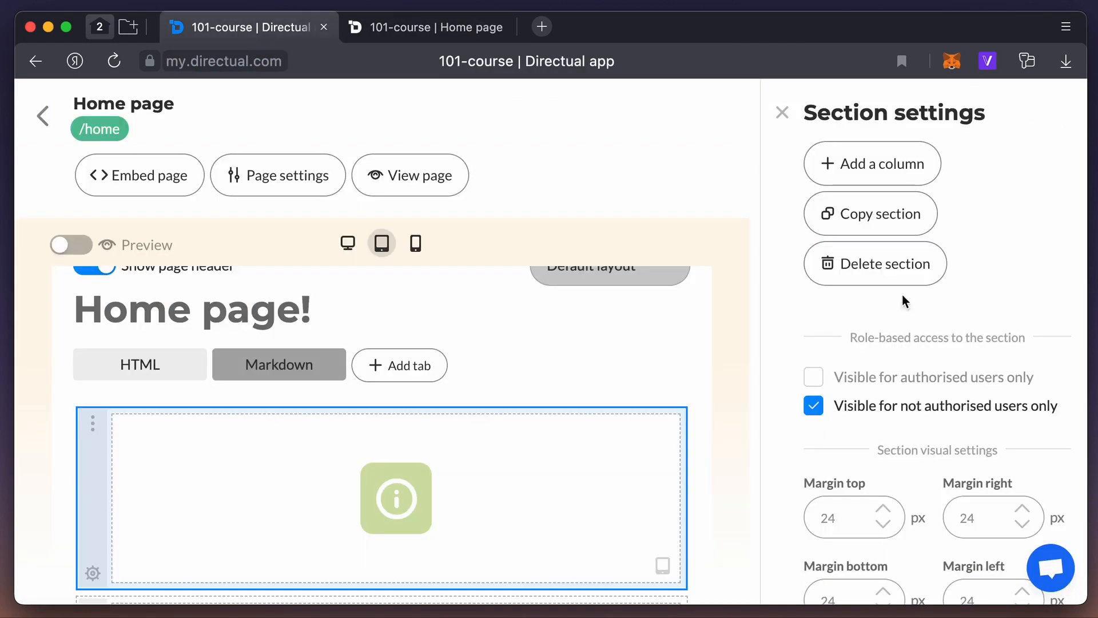
pyautogui.click(868, 410)
pyautogui.click(869, 380)
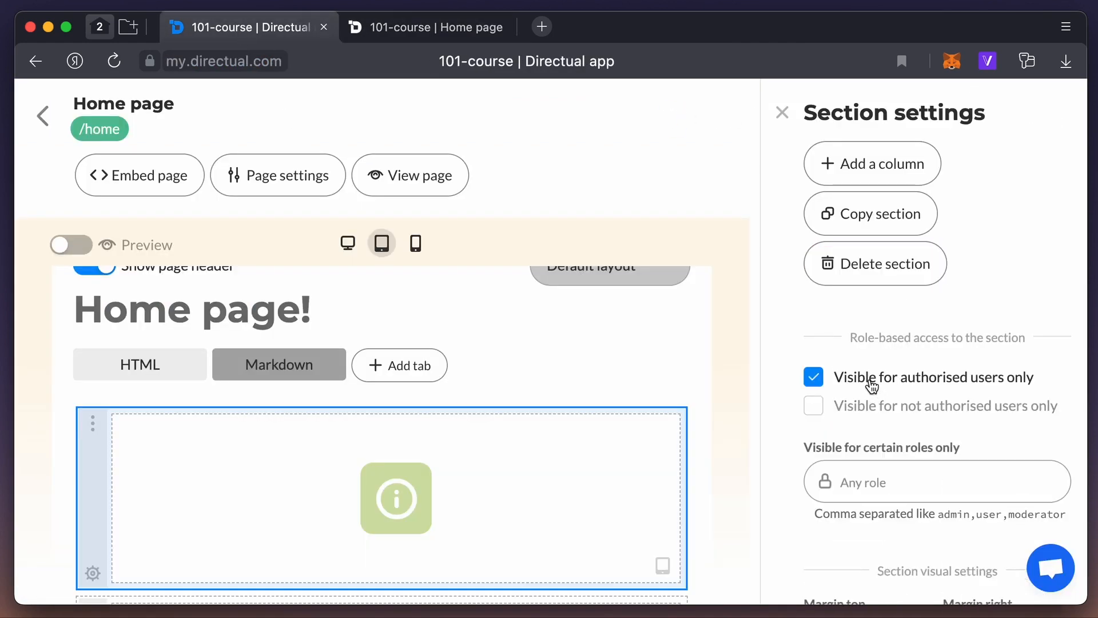
pyautogui.click(496, 31)
pyautogui.press('cmd+r')
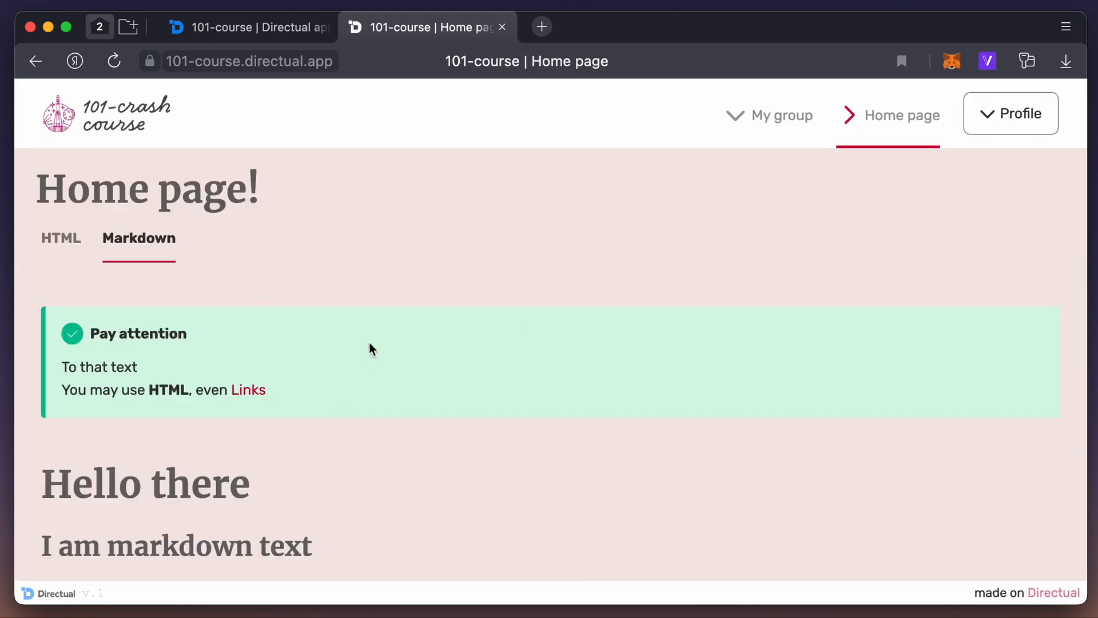
# Step: Restrict the info section in the page designer to the role moderator and view the published Home page
pyautogui.click(248, 28)
pyautogui.click(908, 488)
pyautogui.write('moderator')
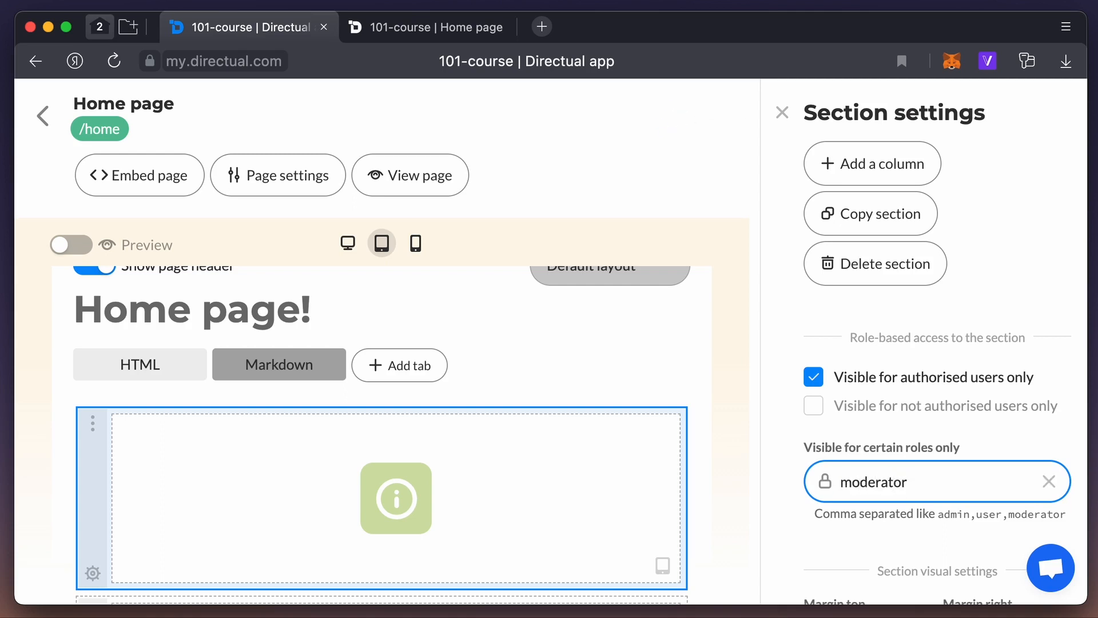
pyautogui.click(461, 26)
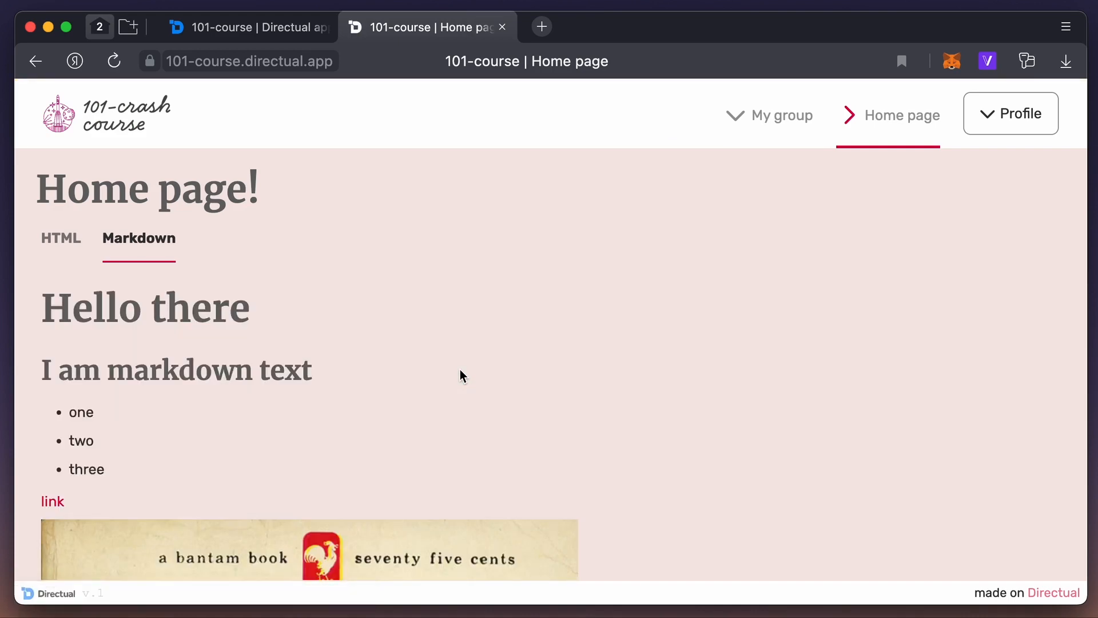
# Step: Remove the info section's authorised-users restriction in the page designer and reload the published Home page
pyautogui.click(255, 25)
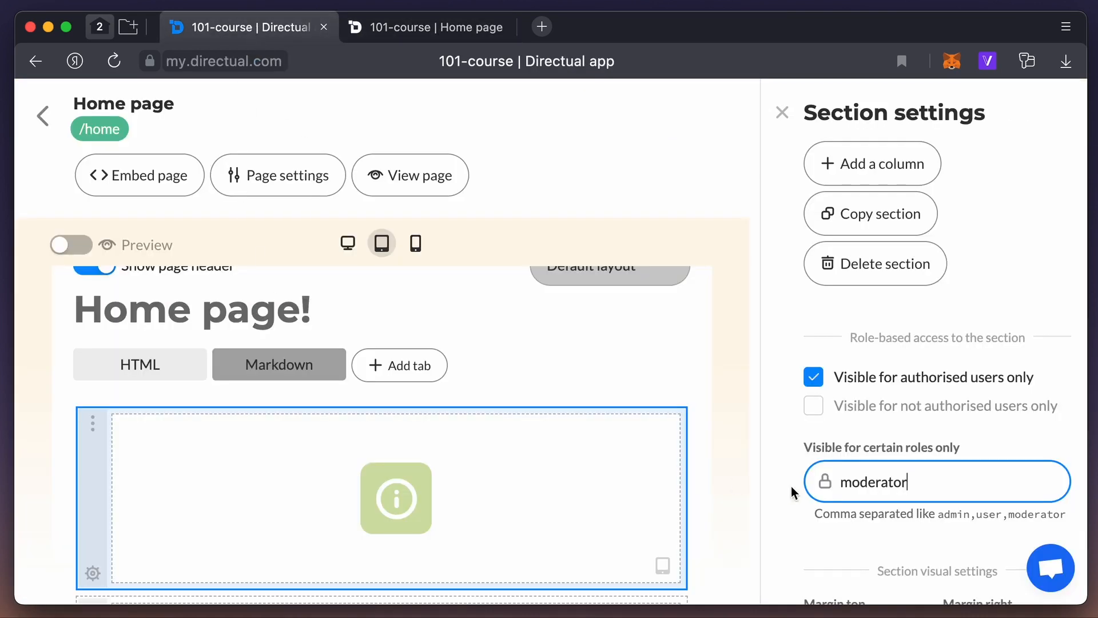
pyautogui.click(815, 377)
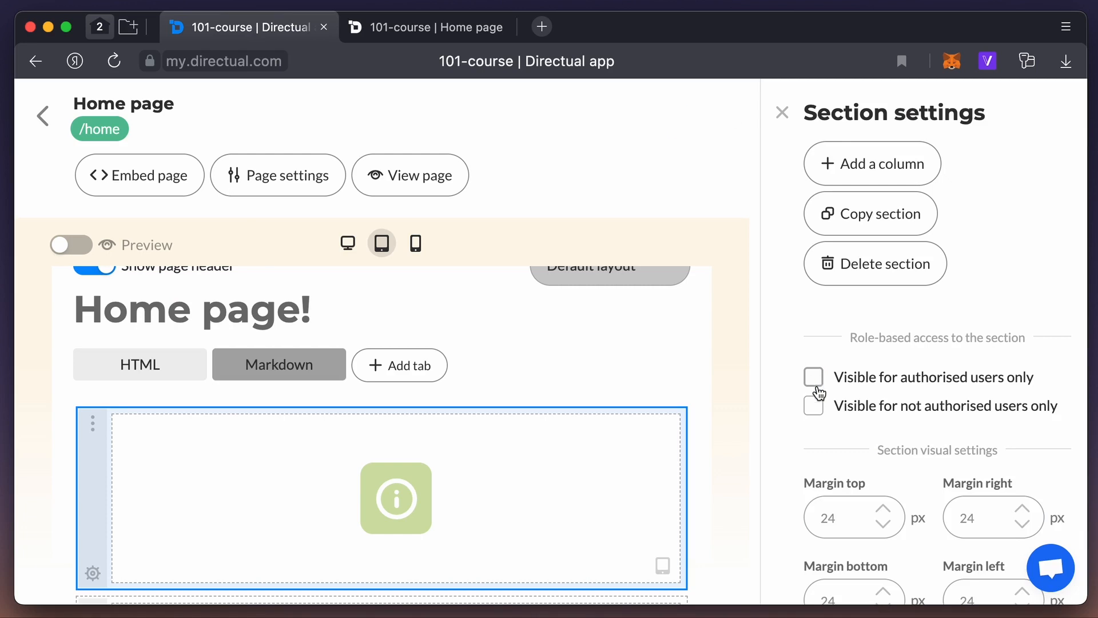
pyautogui.click(475, 26)
pyautogui.press('super+r')
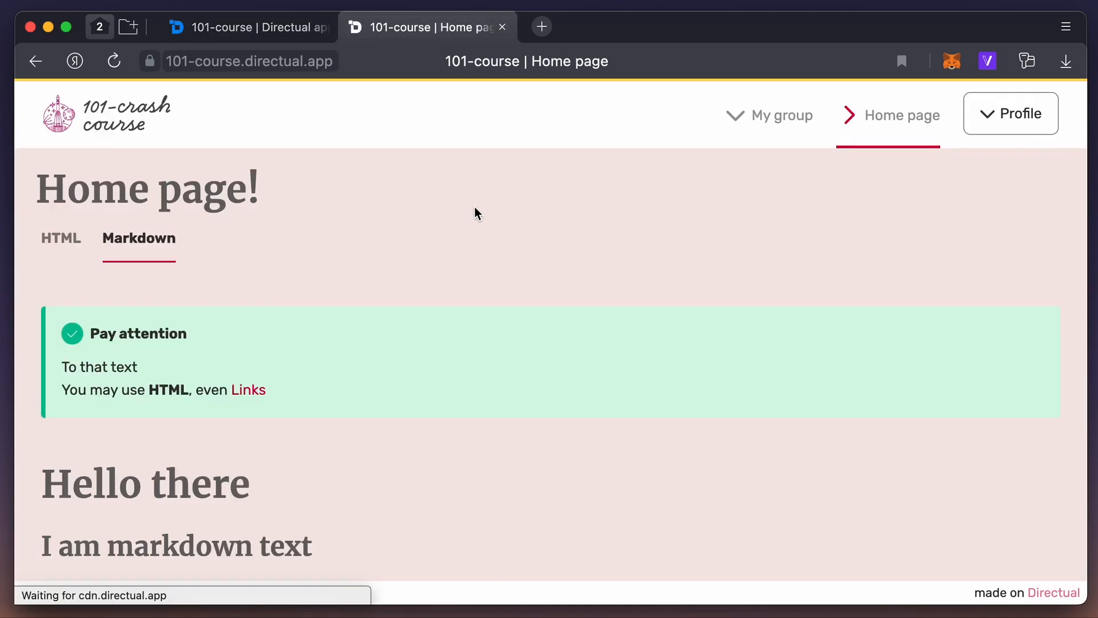
# Step: Leave the Home page's designer in Directual and return to the list of portal pages
pyautogui.click(237, 28)
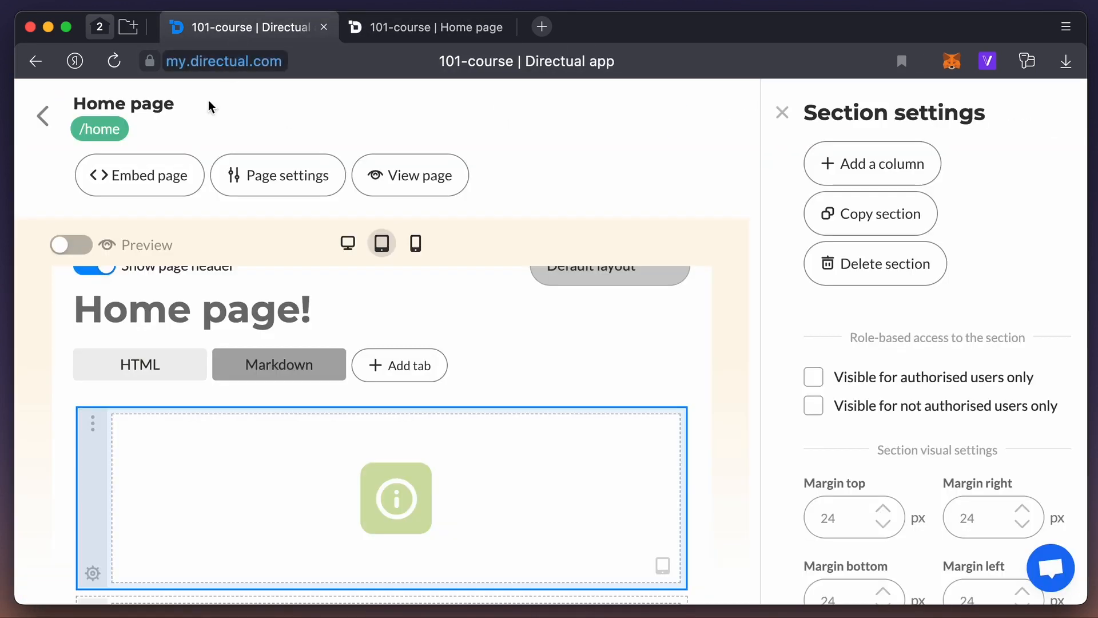
pyautogui.click(43, 115)
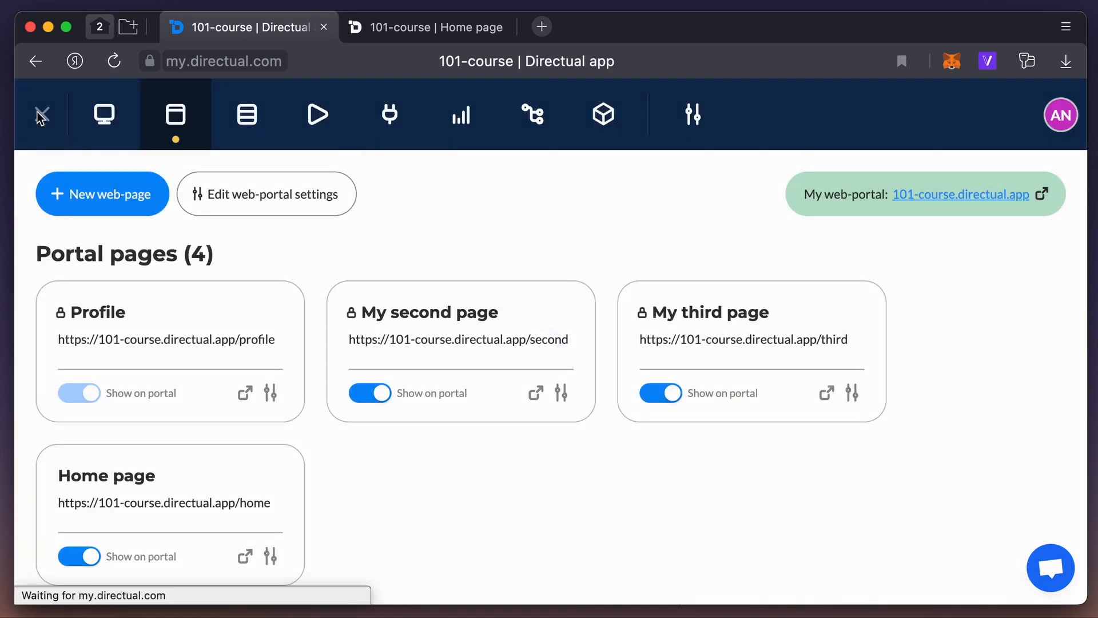